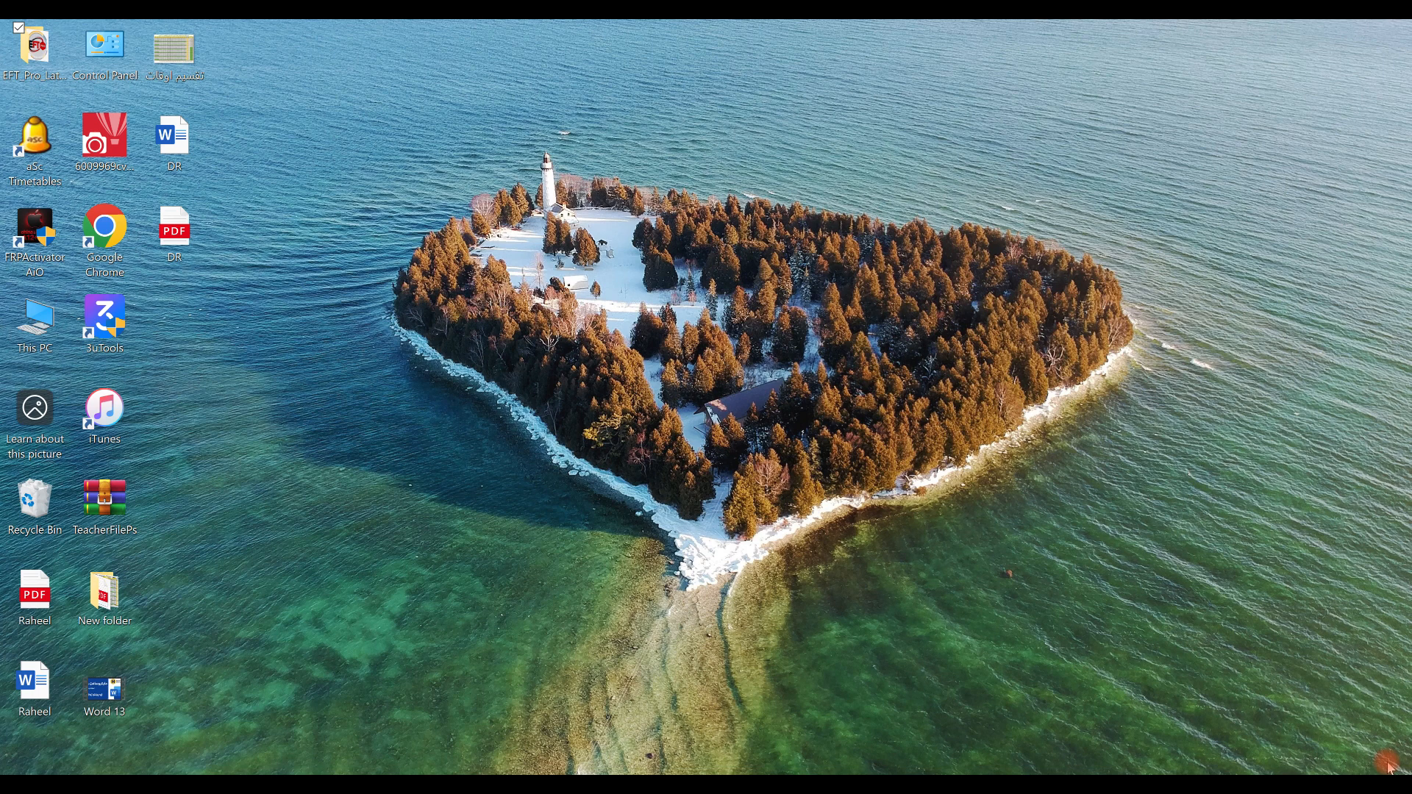
Step: Start Word, create a blank document and bring up its document design options
key(super+r)
key(Return)
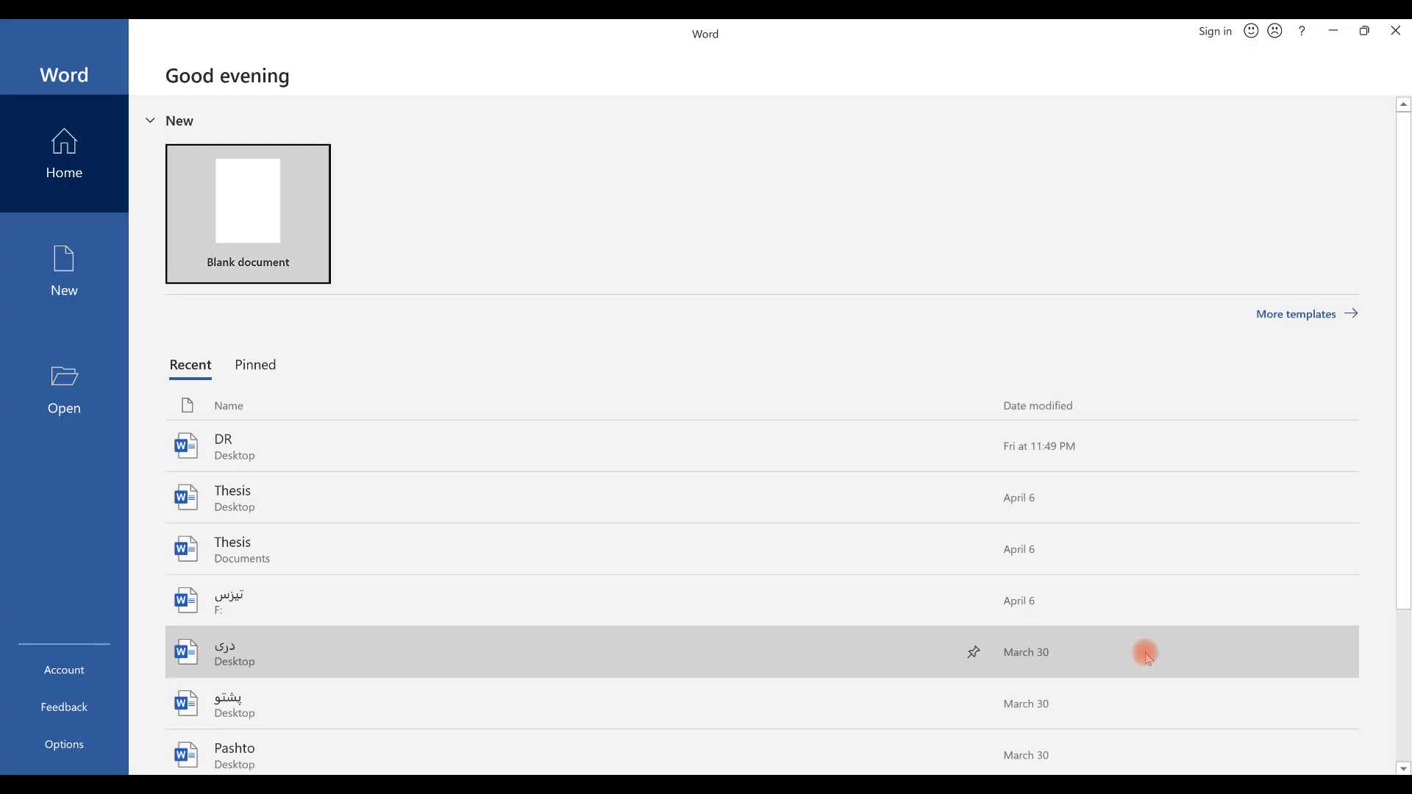
click(277, 185)
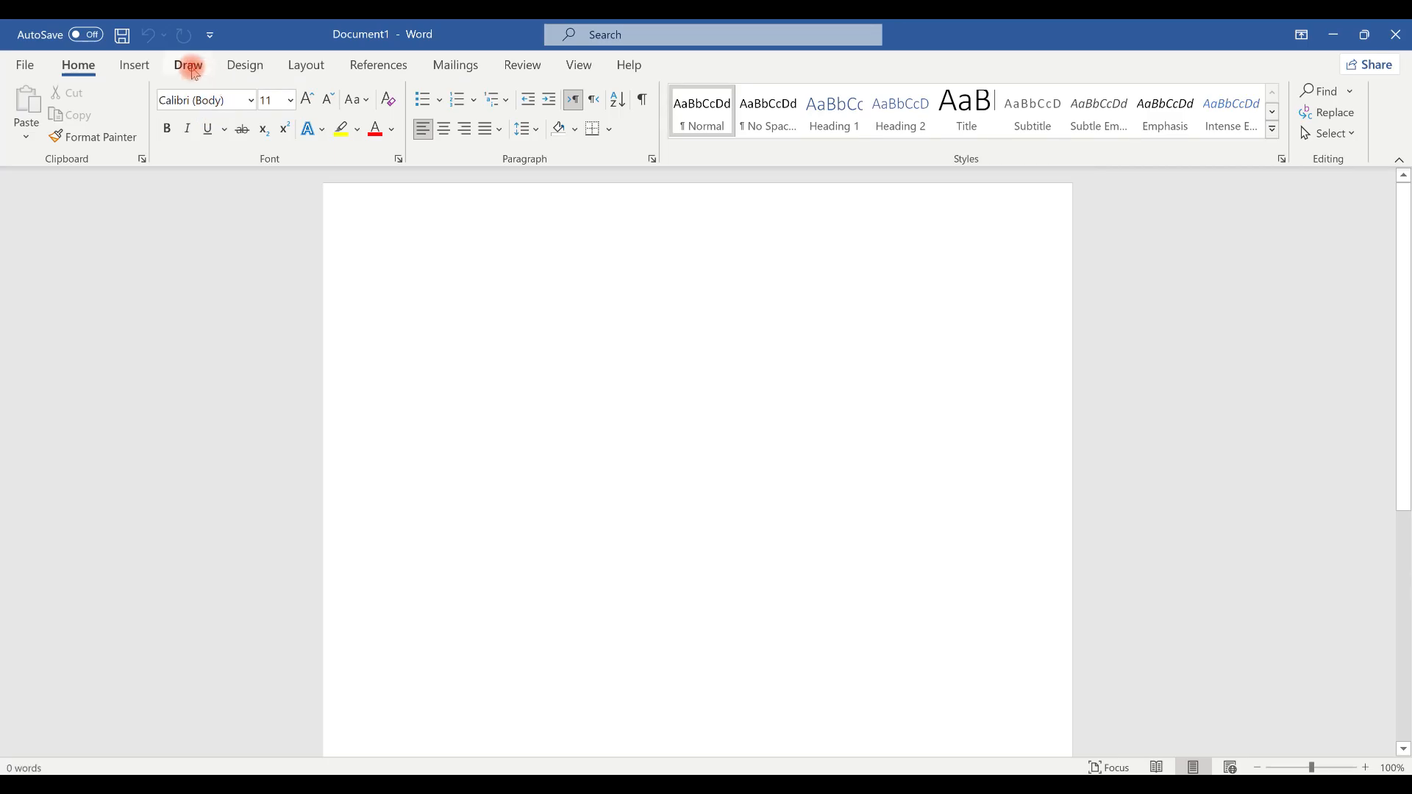
click(193, 68)
click(241, 71)
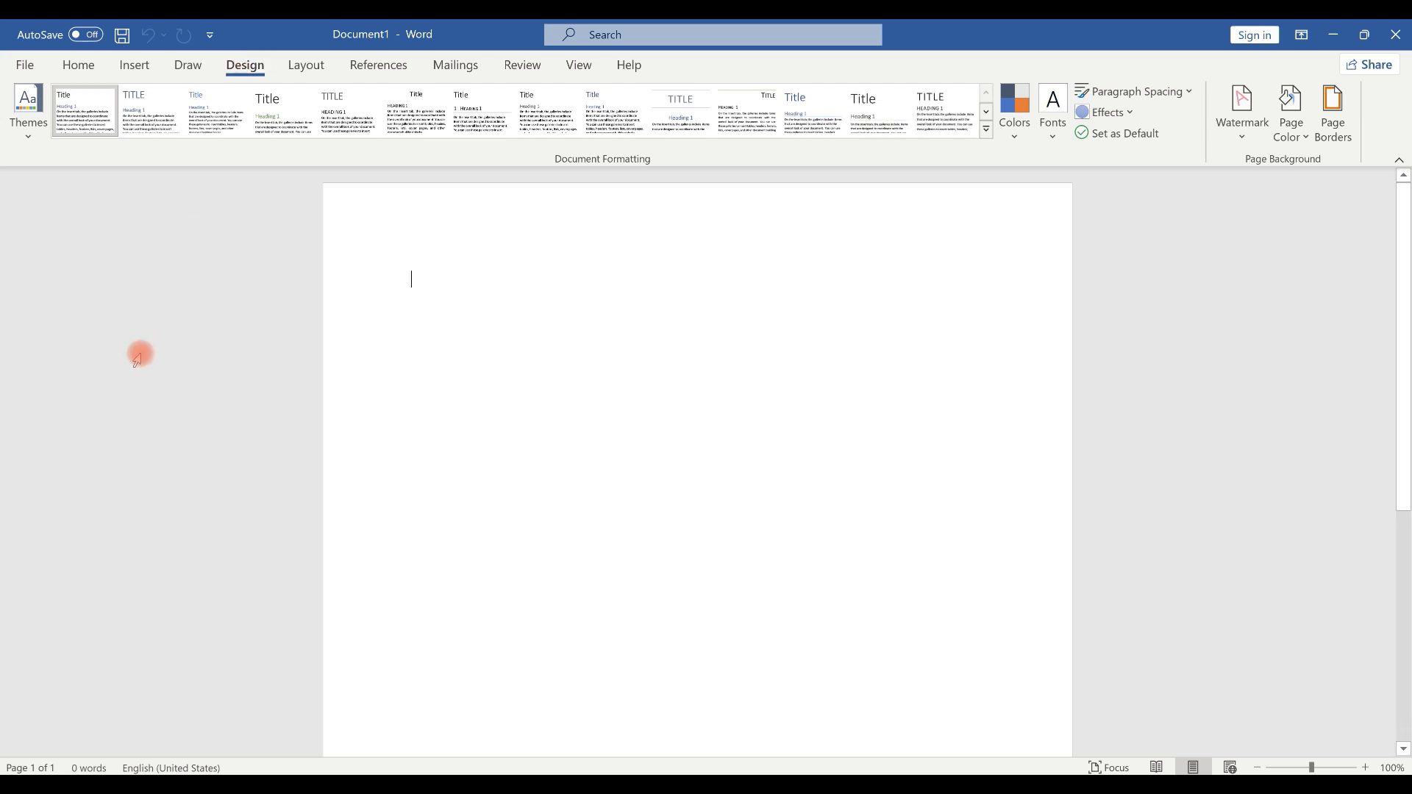
Step: Enter "Afghanistan" as the title line and generate sample paragraphs below it with Word's rand function
text(Afghanistan)
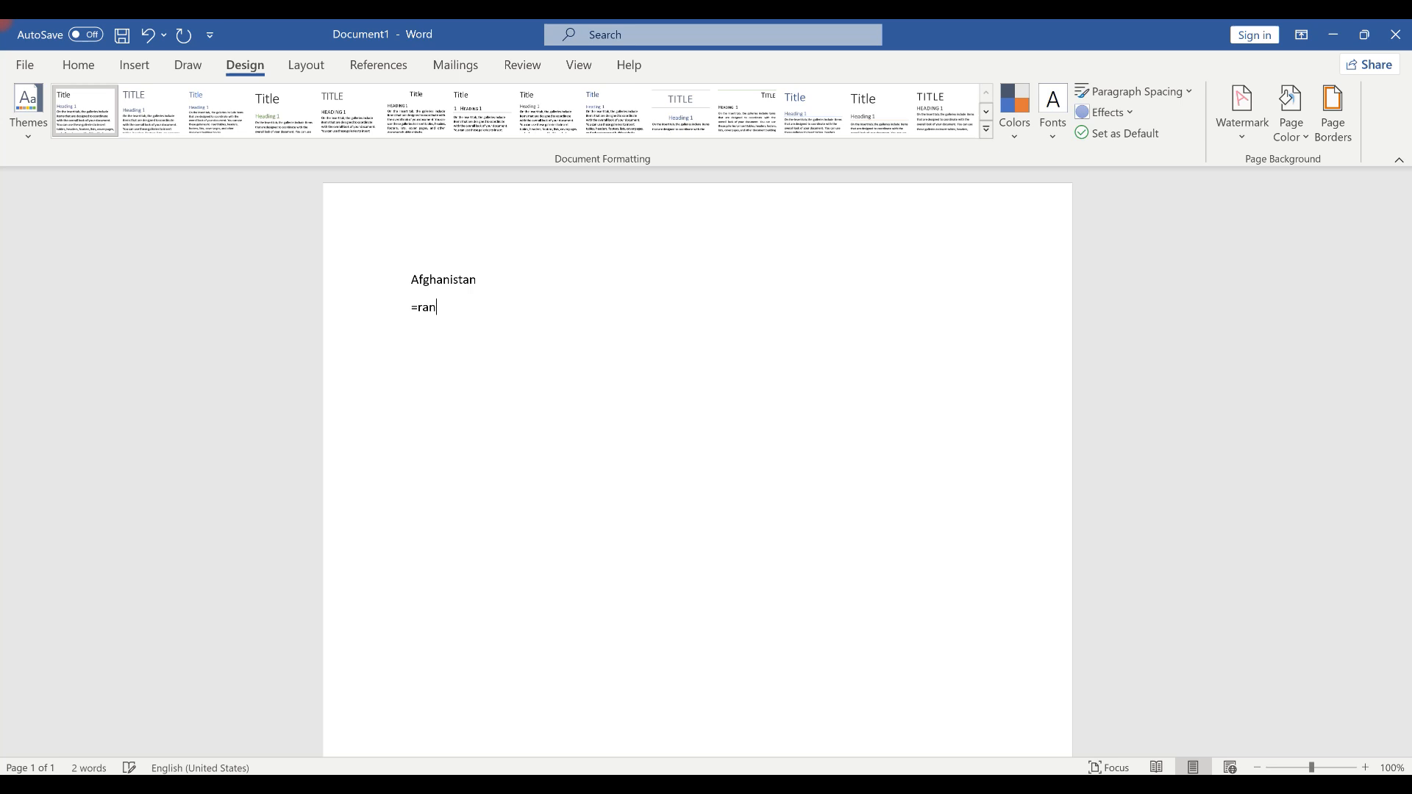
key(Return)
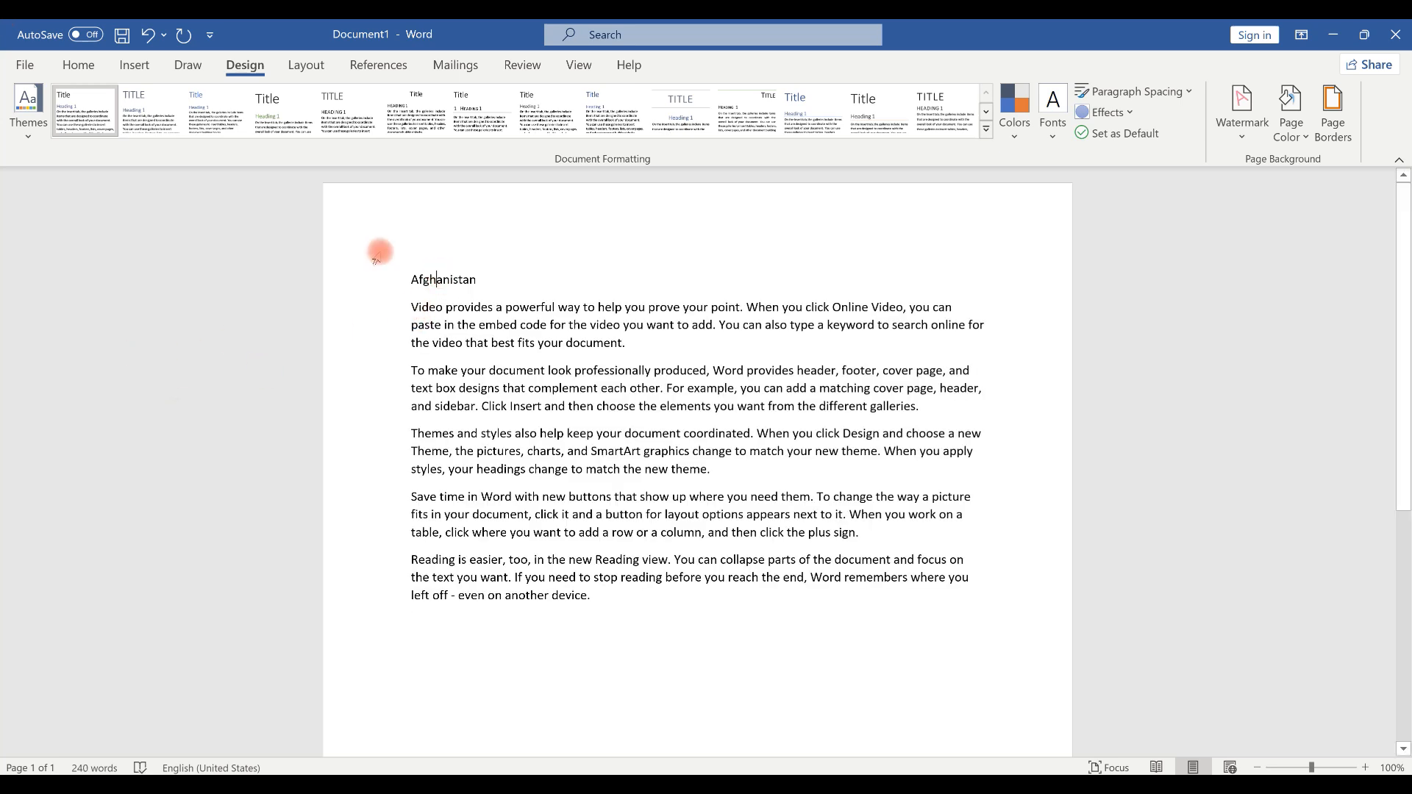
Step: Apply the Heading 1 style to the "Afghanistan" title line
click(74, 65)
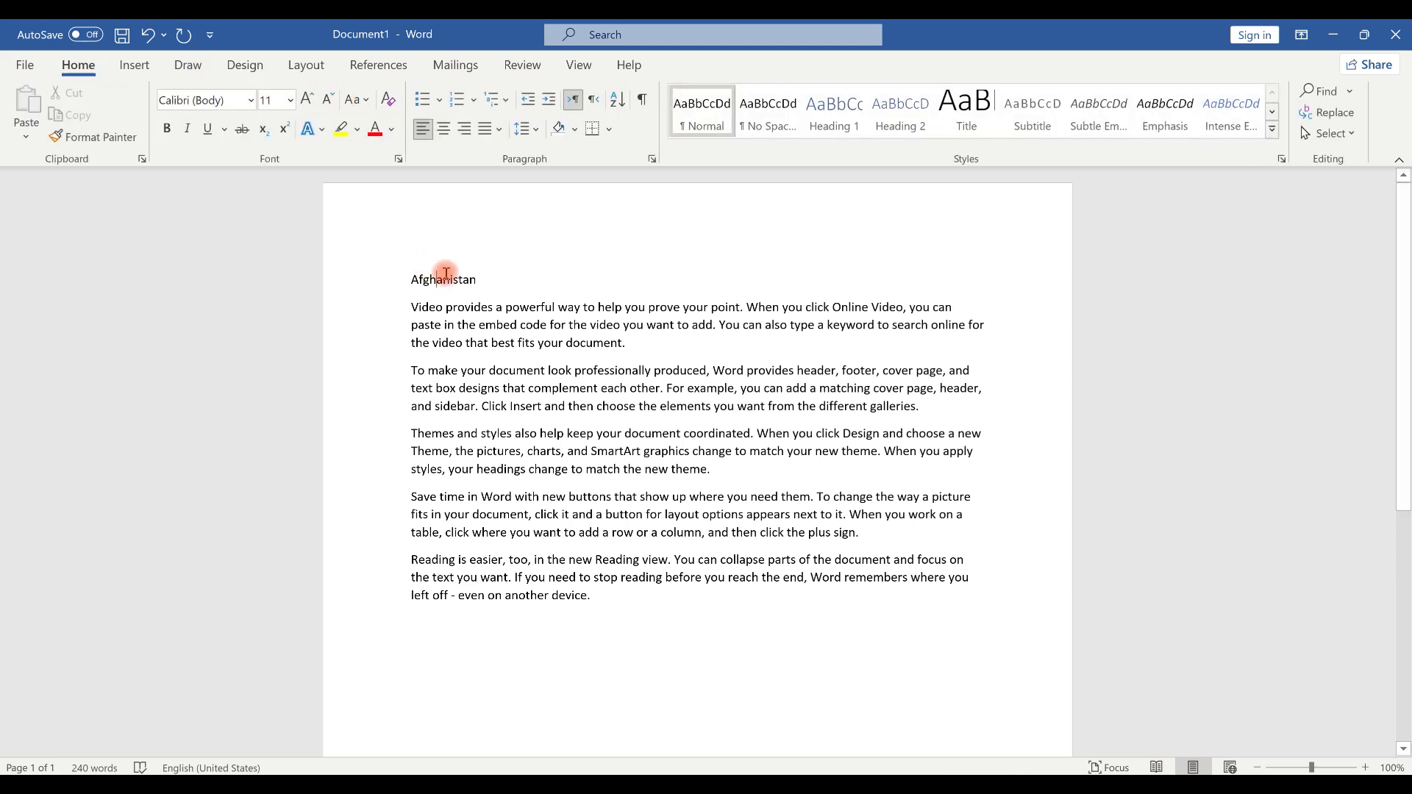
double_click(445, 278)
click(829, 117)
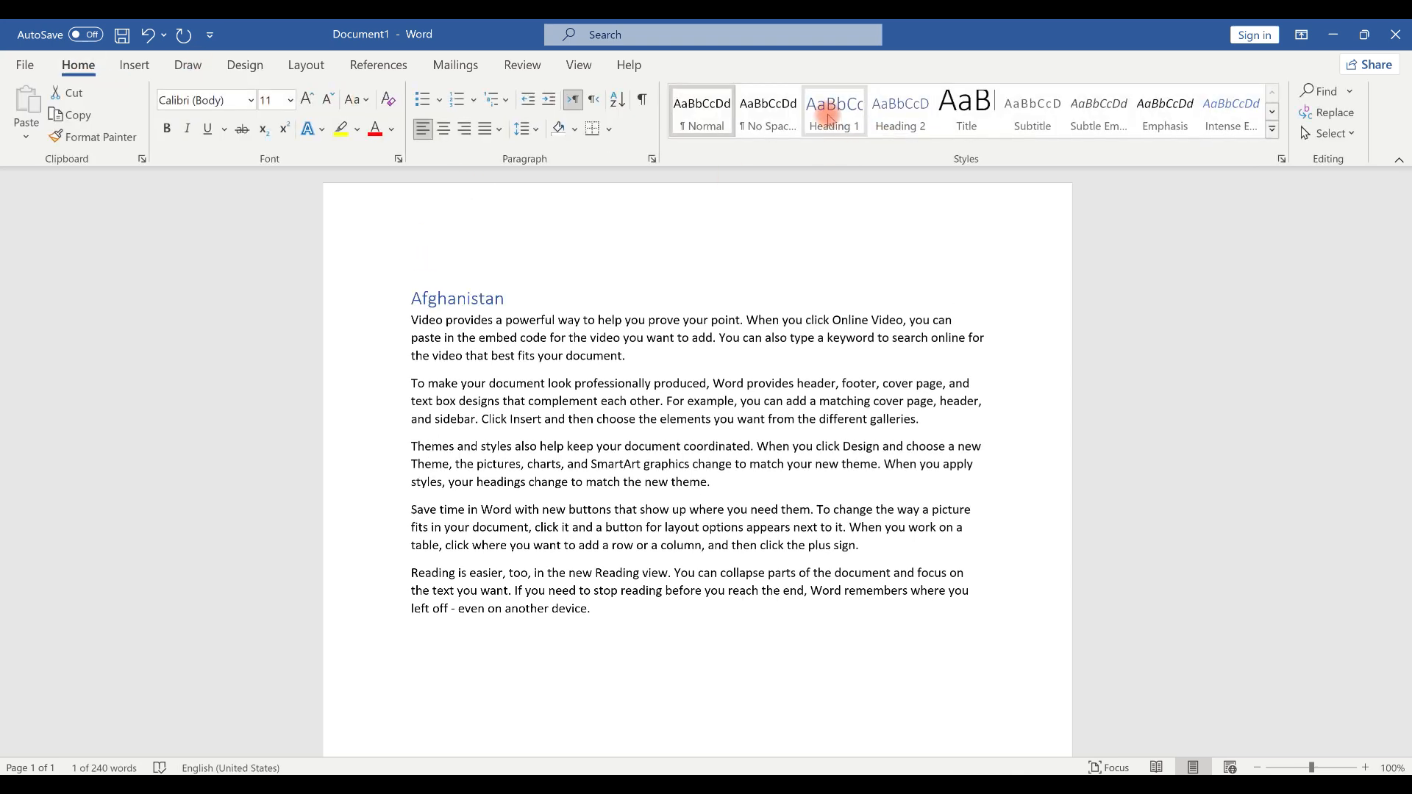
click(890, 128)
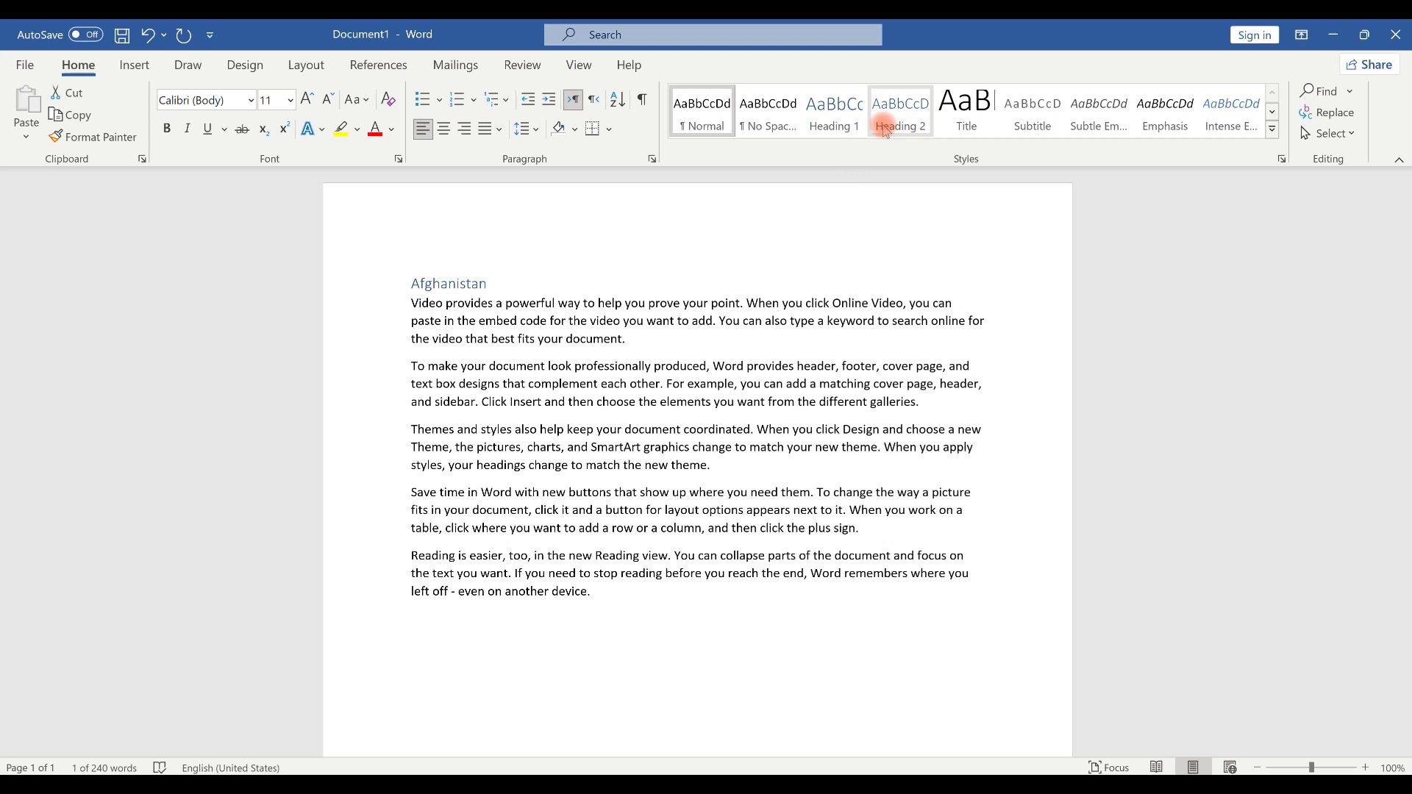
click(831, 122)
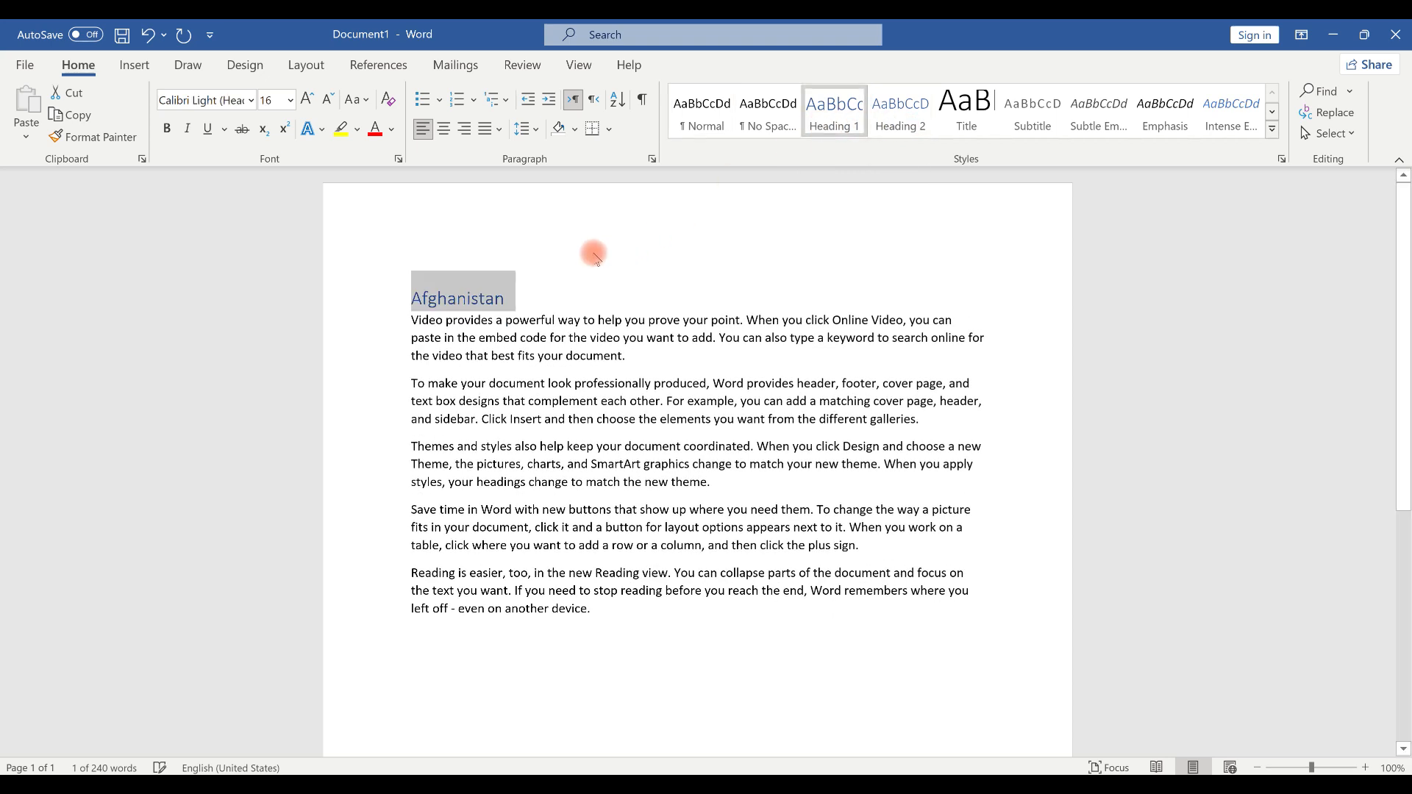
Step: Make the "Afghanistan" heading bold and enlarge its font size to 24
click(166, 128)
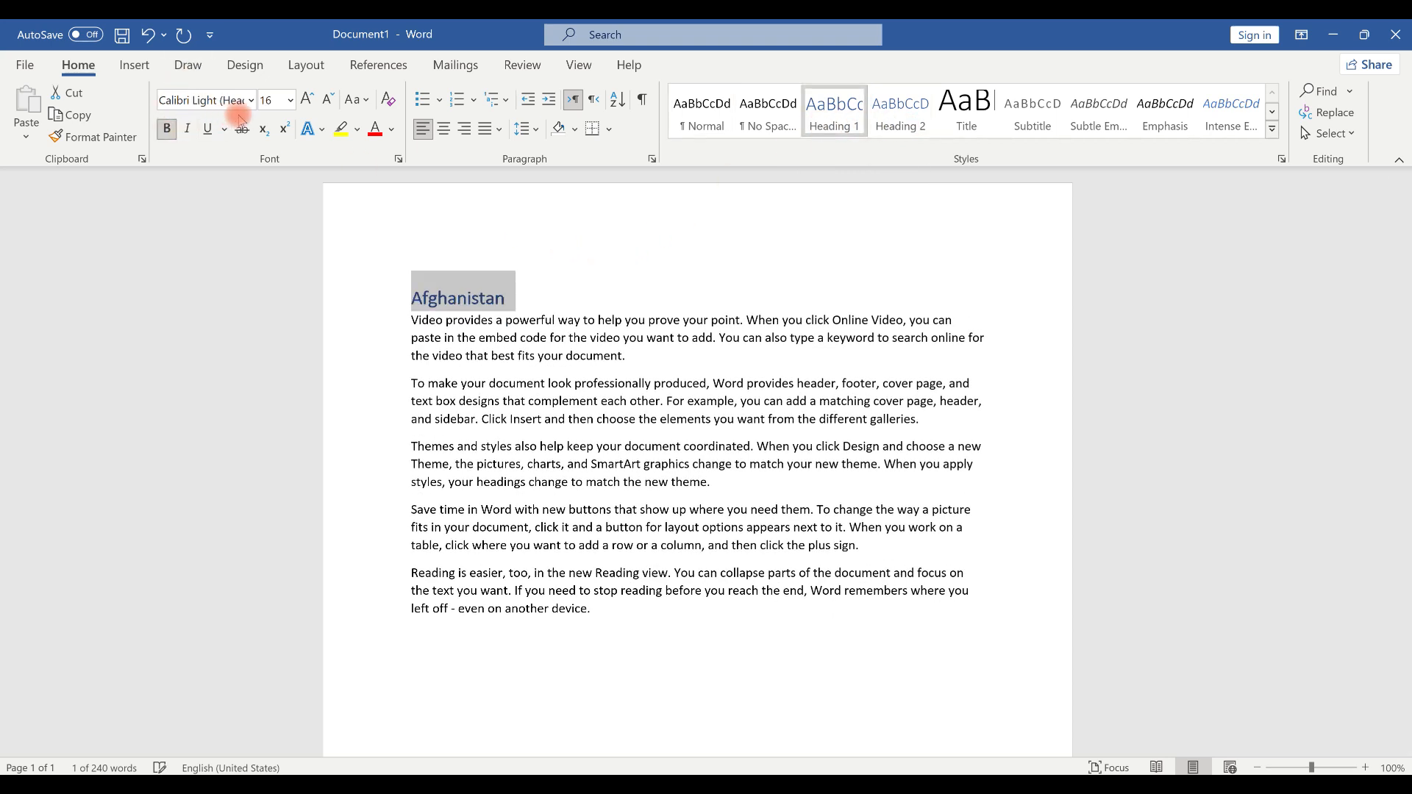
click(306, 99)
click(305, 100)
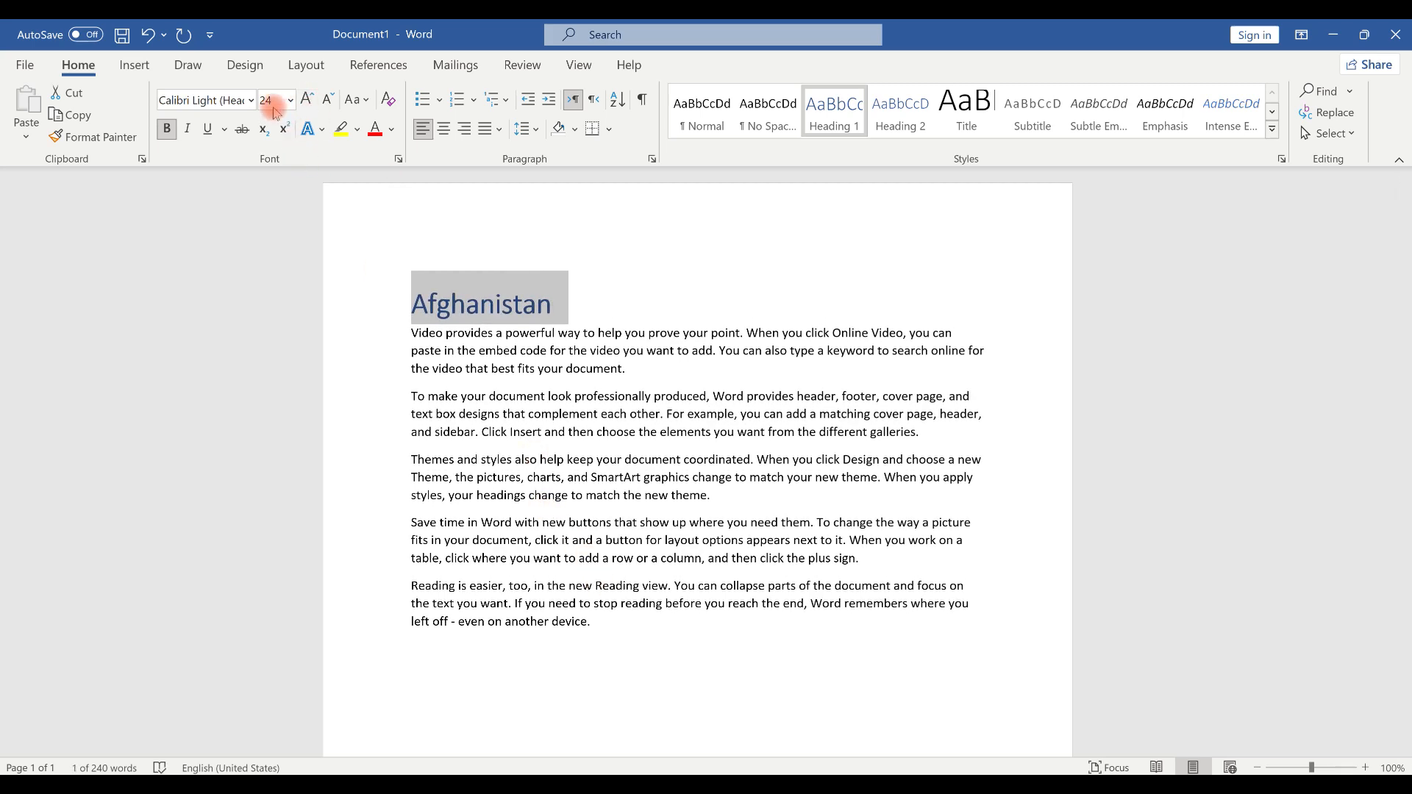
Step: Preview the available themes on the whole document and apply the Minimalist style set
click(245, 65)
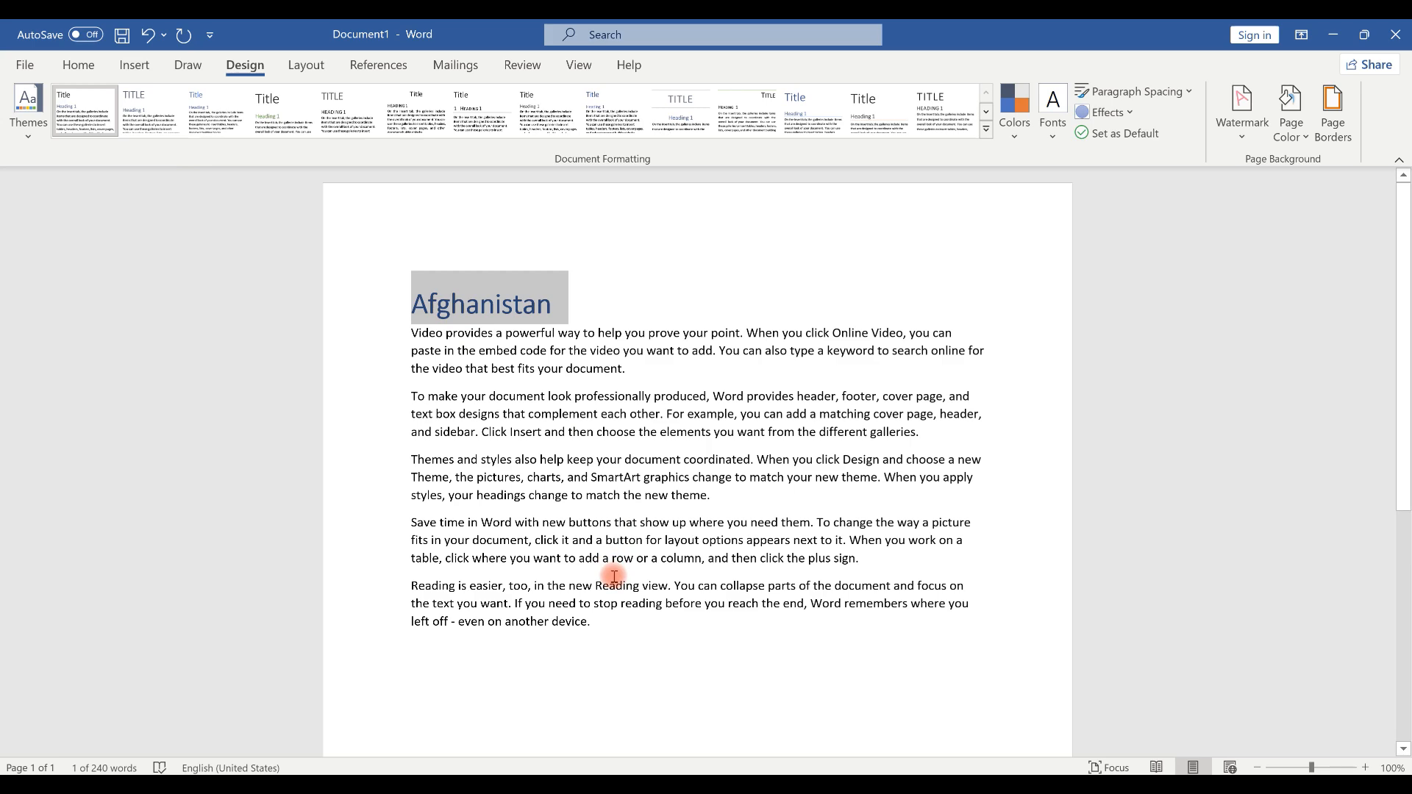
key(ctrl+a)
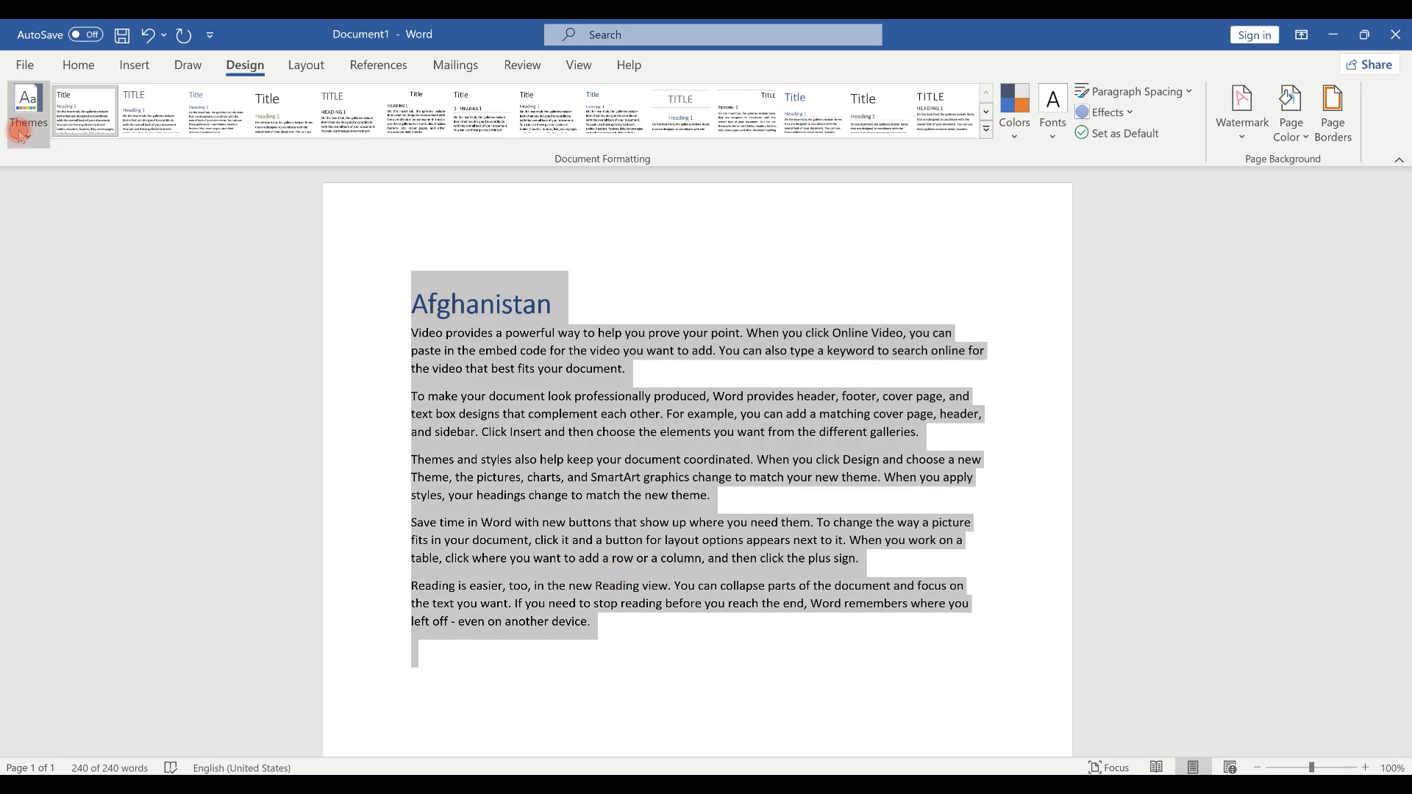
click(20, 133)
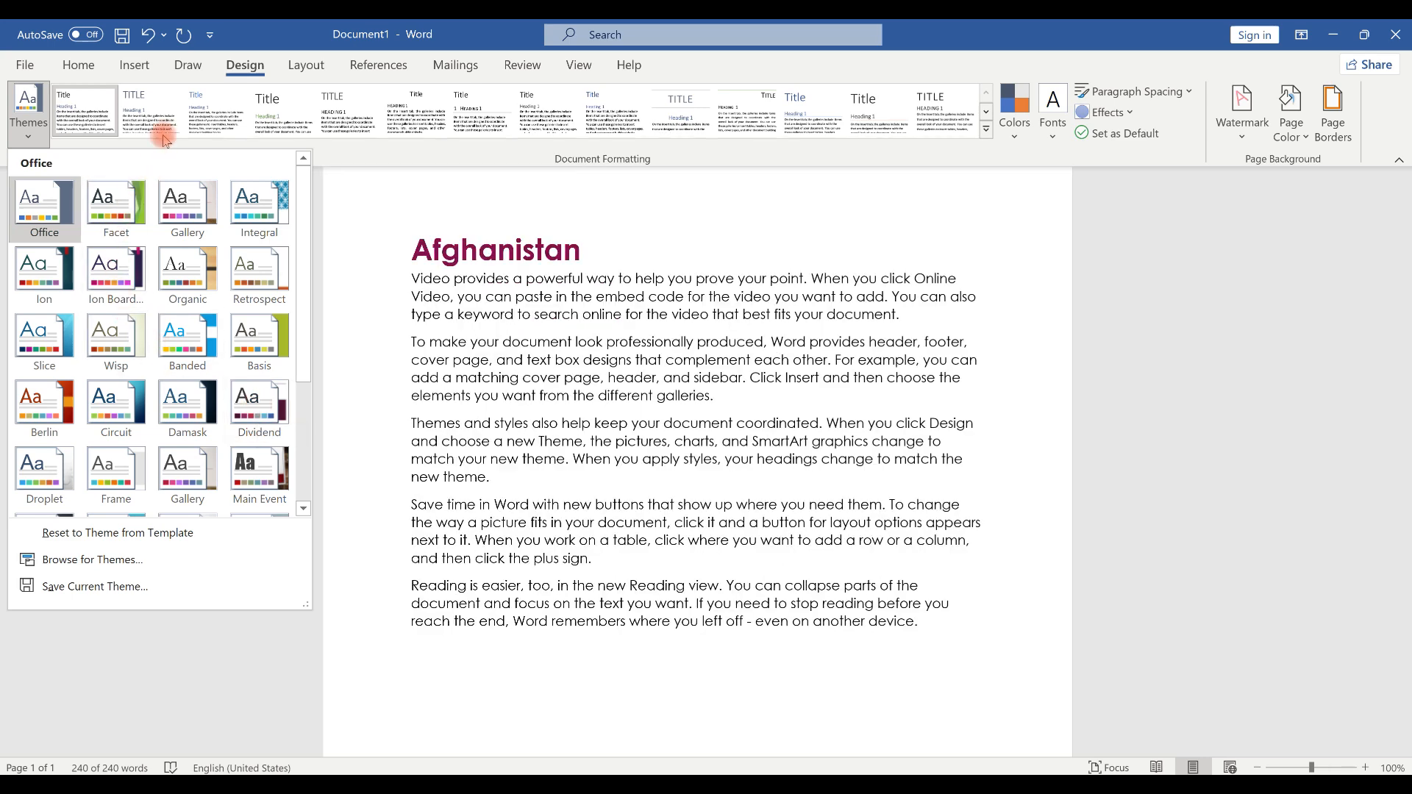
click(919, 118)
click(918, 117)
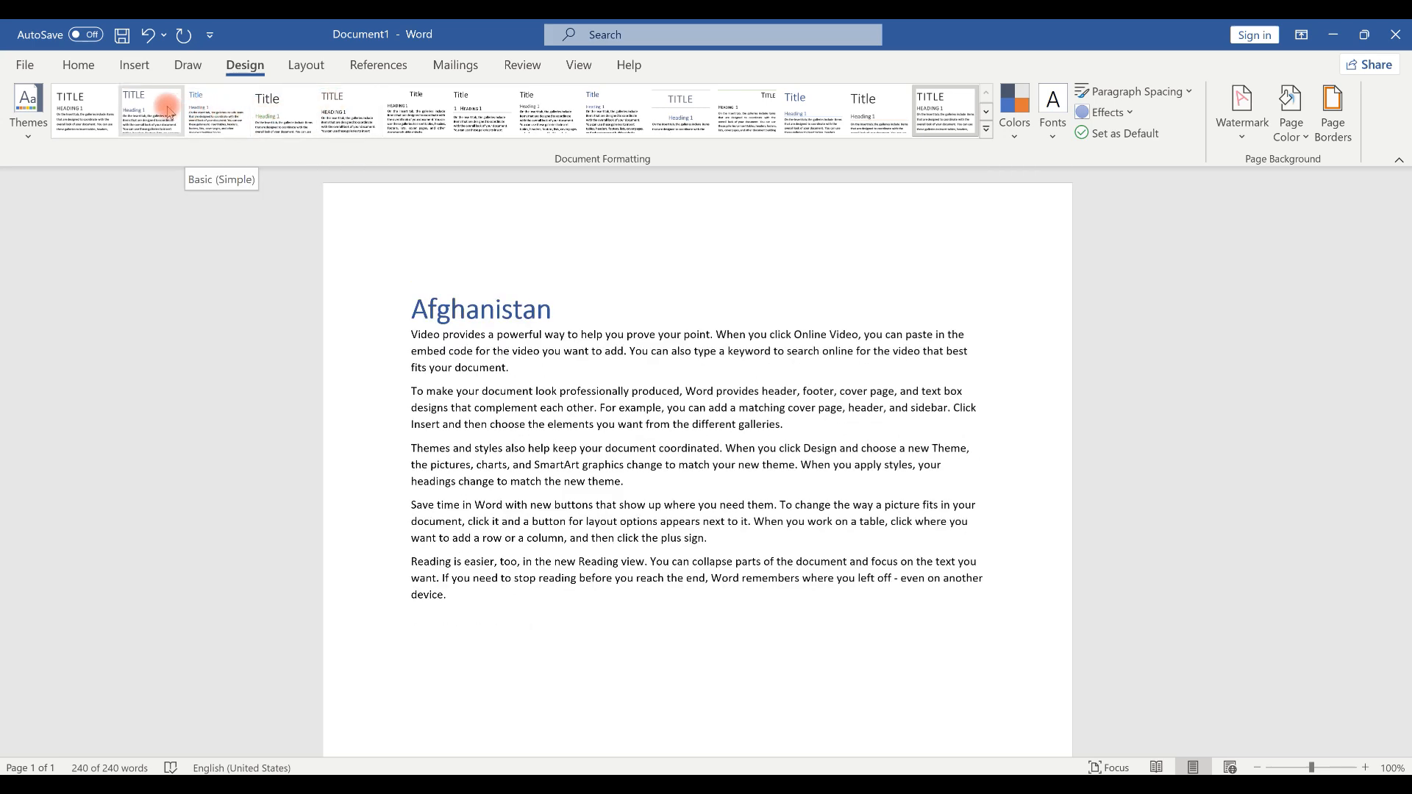
Step: Preview the built-in style sets on the whole document
key(ctrl+a)
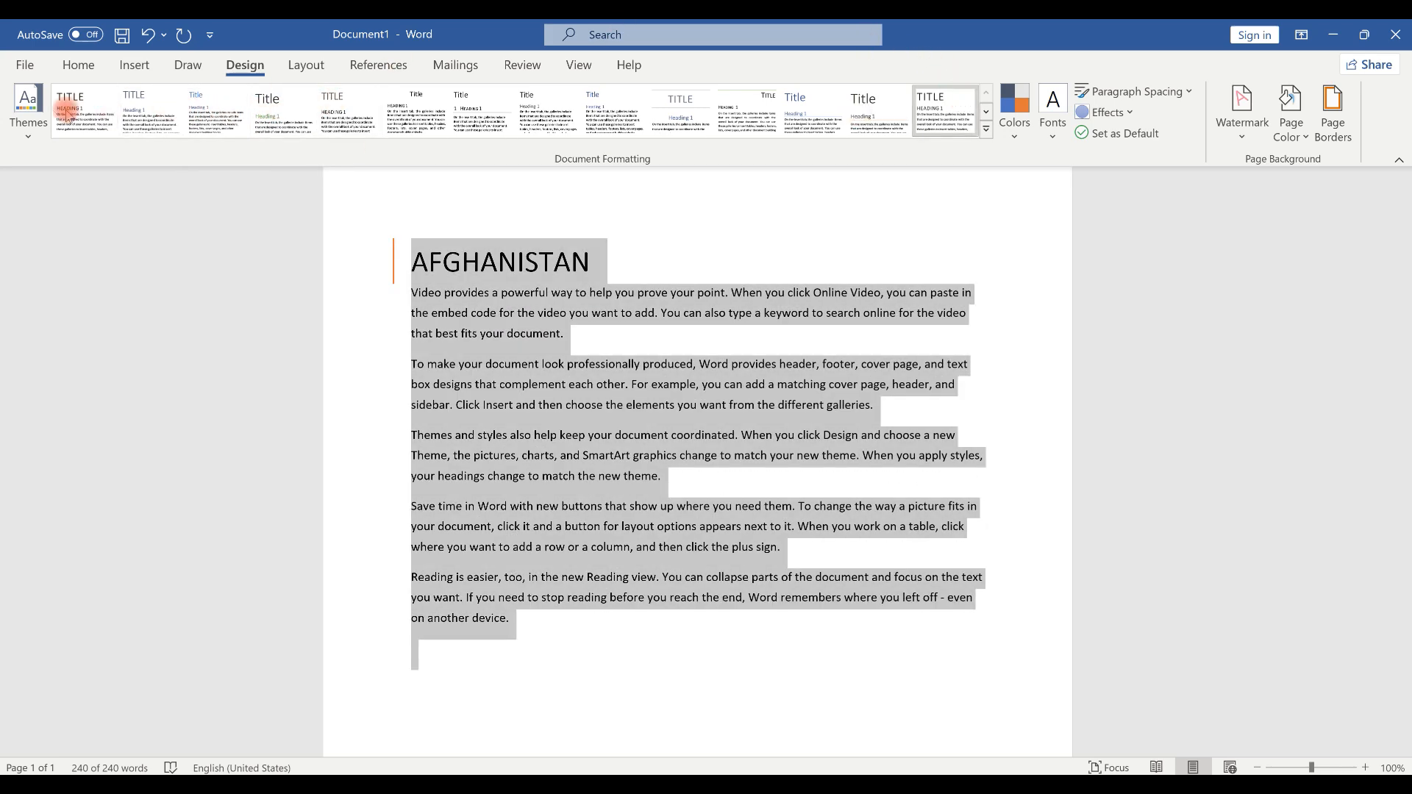
click(987, 132)
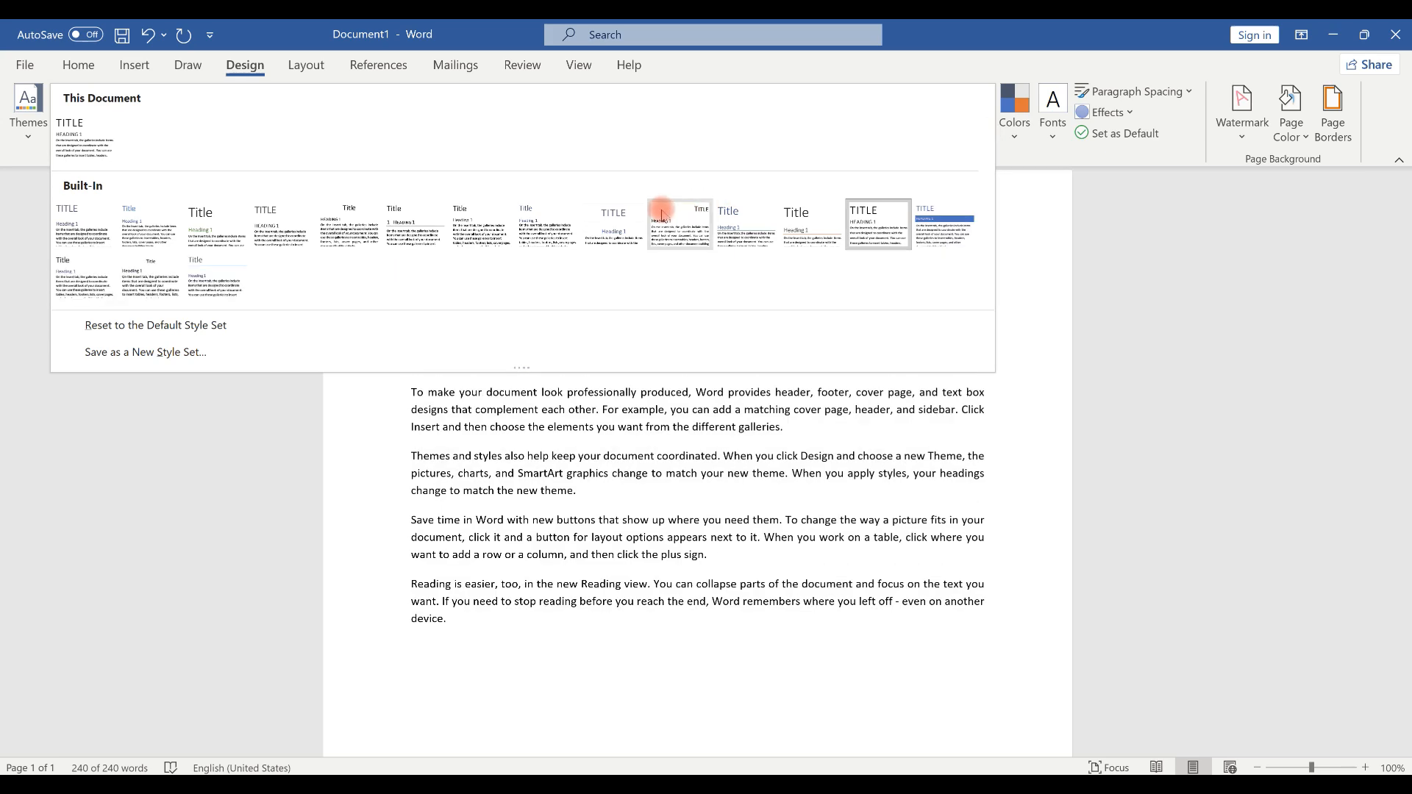
click(1024, 157)
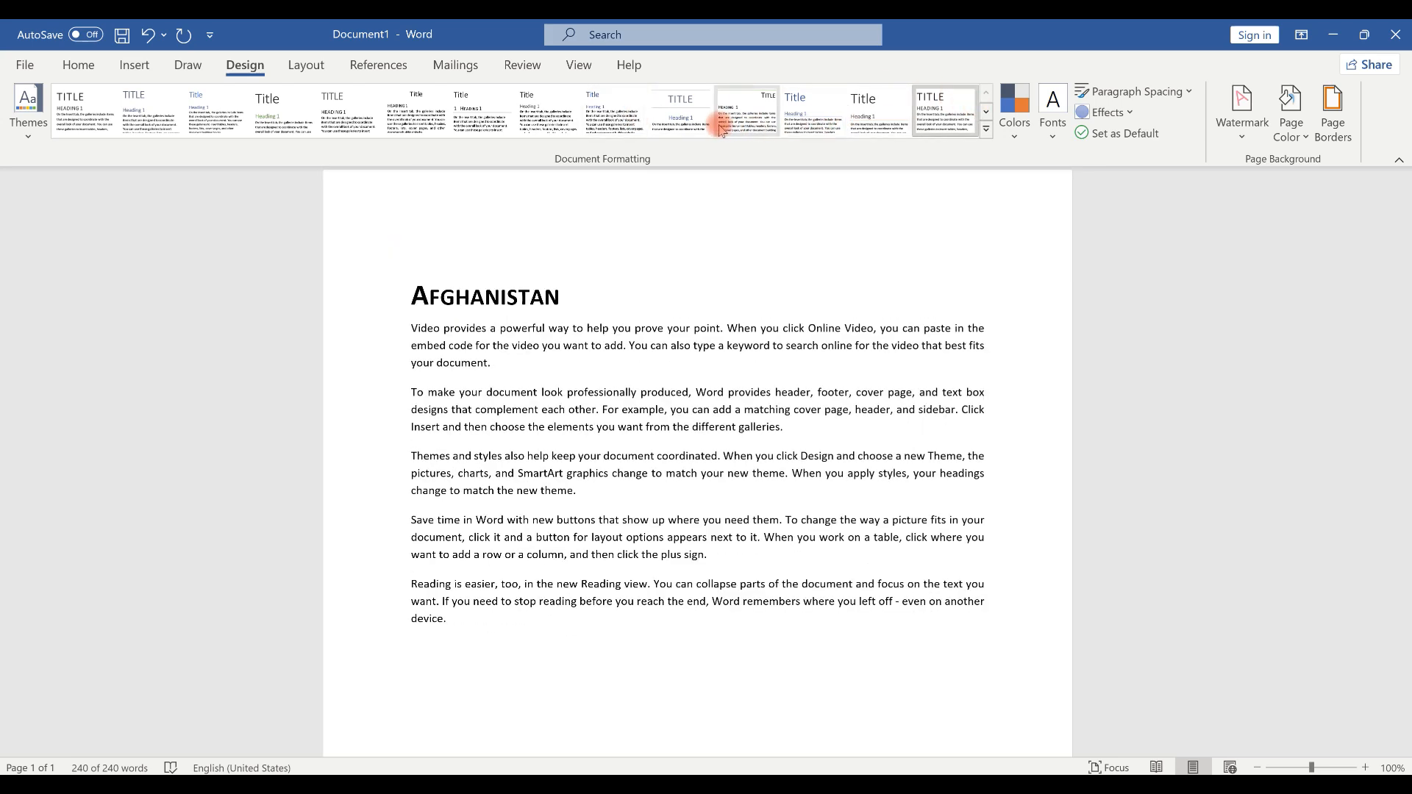
click(127, 137)
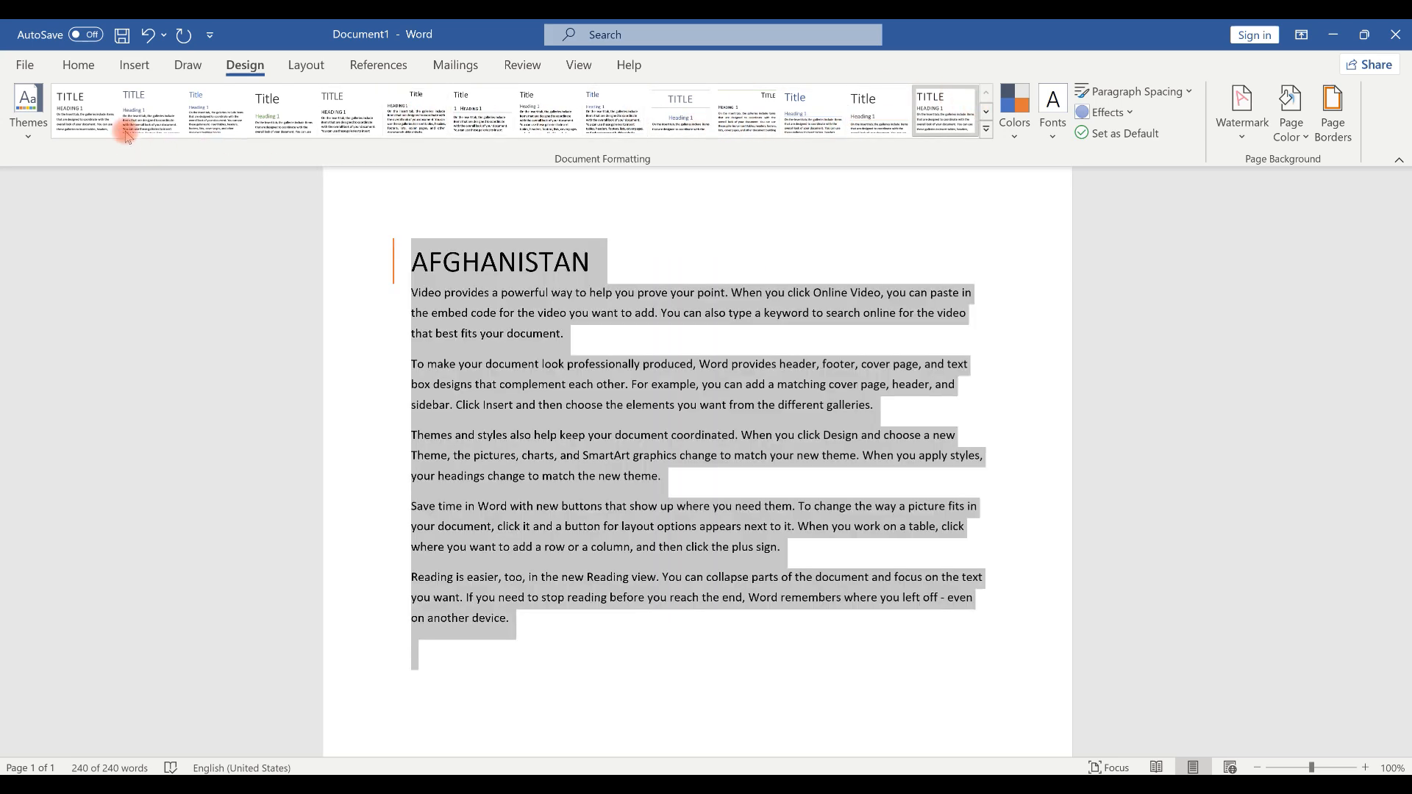
Step: Try the Blue II and Red Violet theme colors on the document
click(1003, 134)
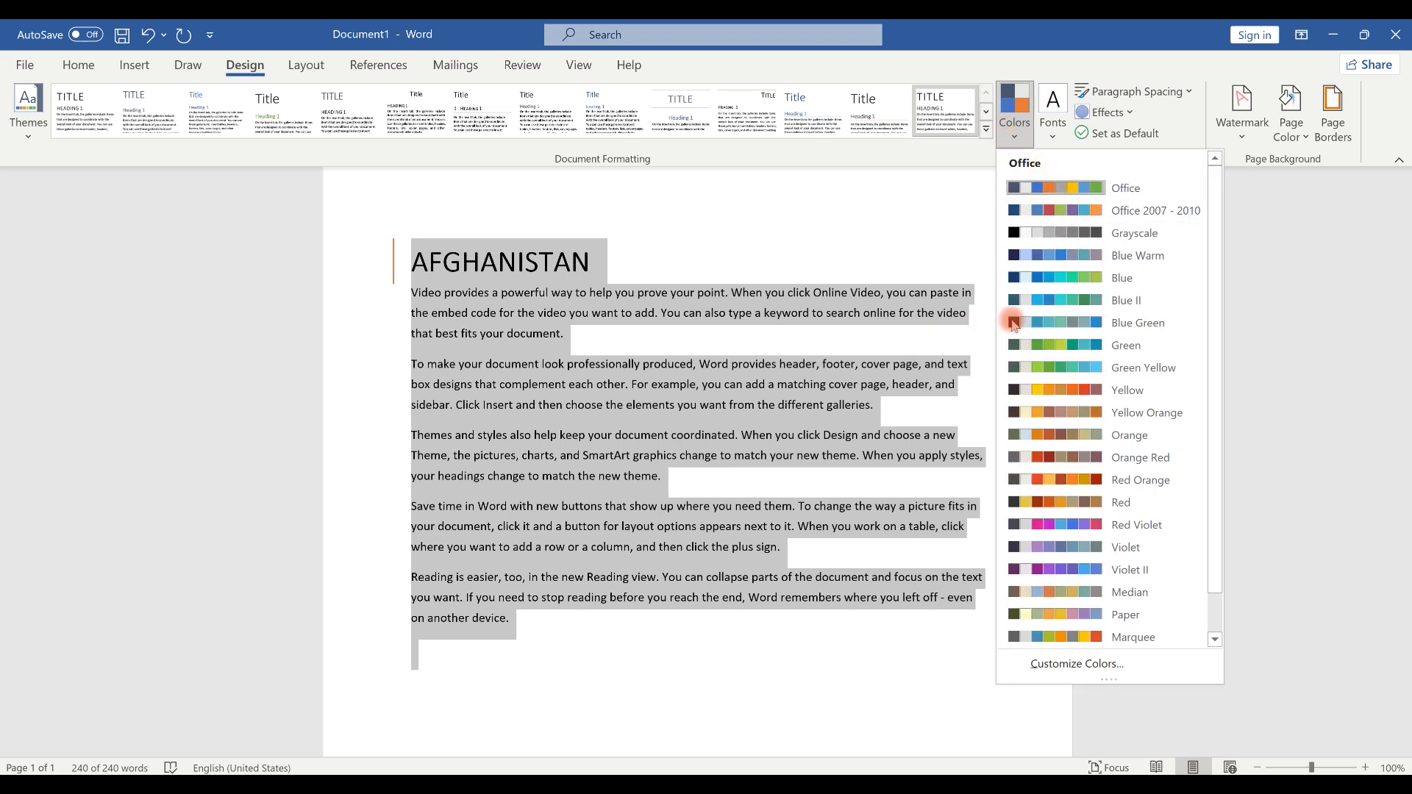
click(1055, 299)
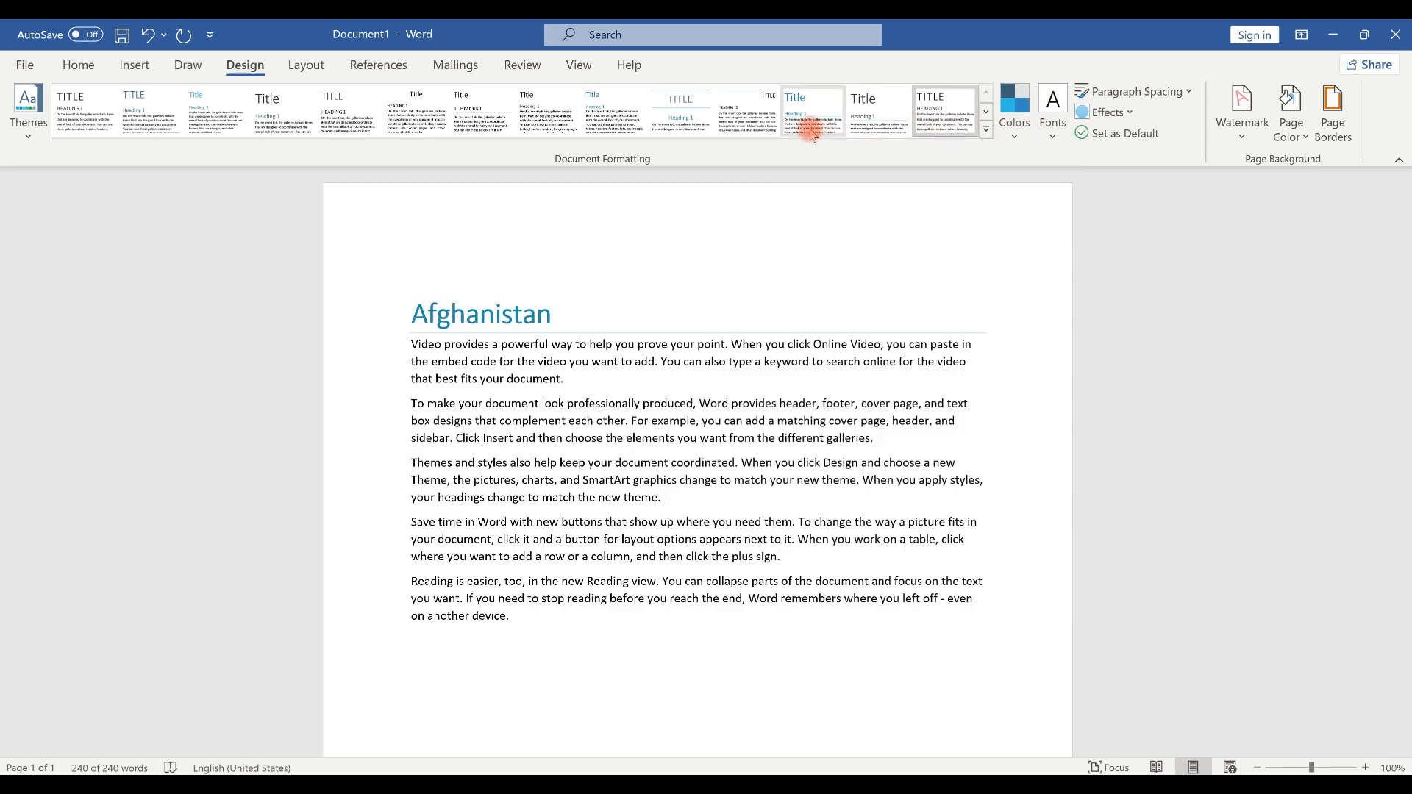
click(1030, 135)
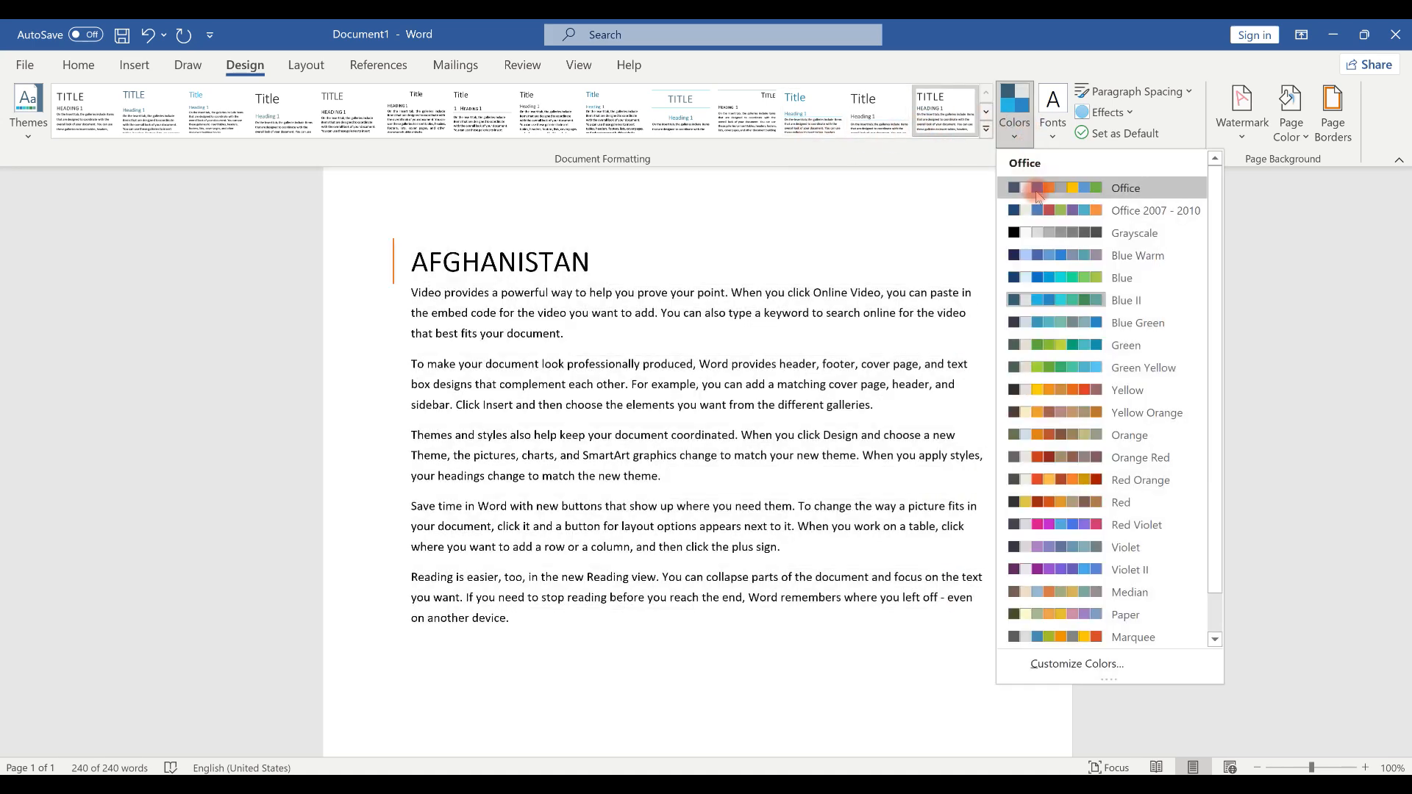
click(1052, 526)
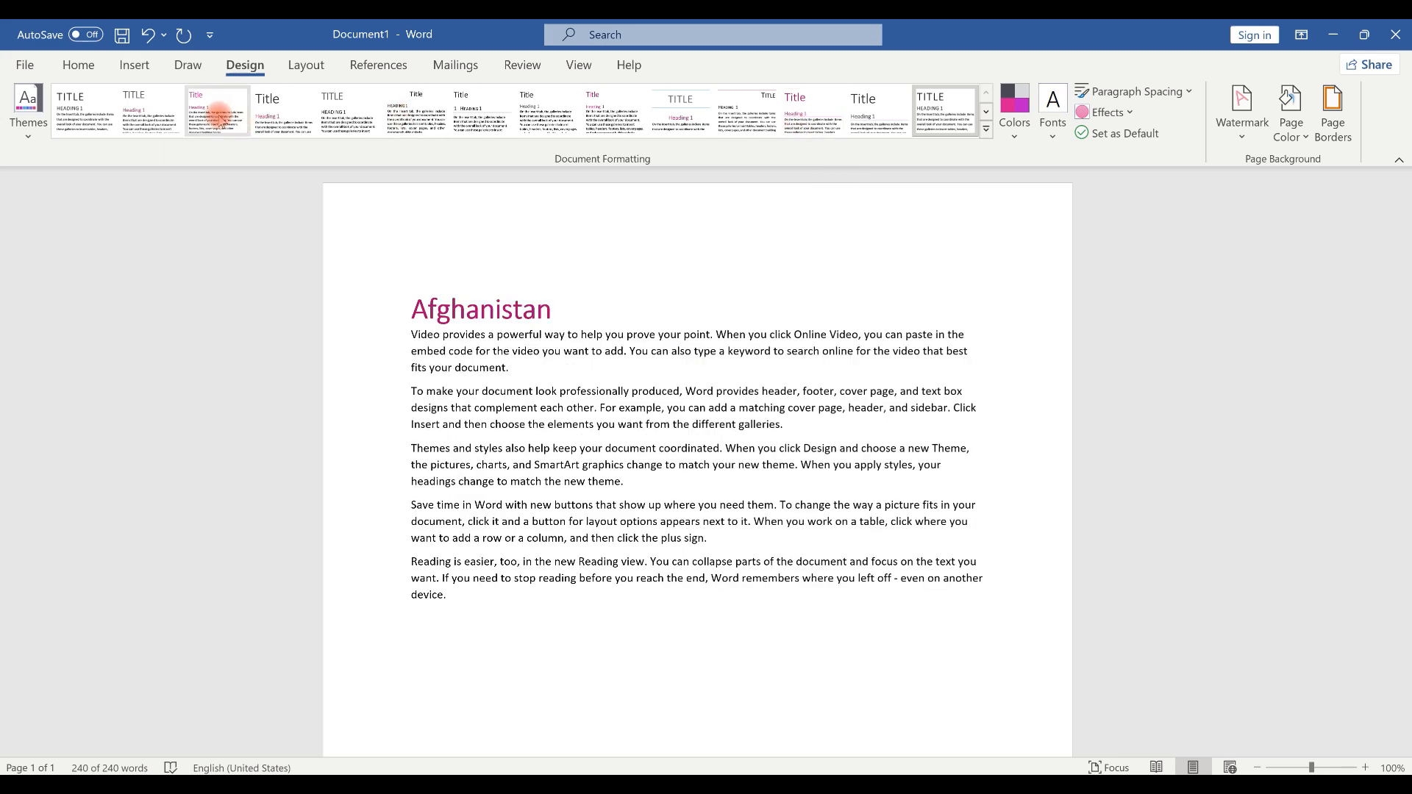
Step: Set the document's theme colors to Green and its theme fonts to Franklin Gothic
click(1014, 114)
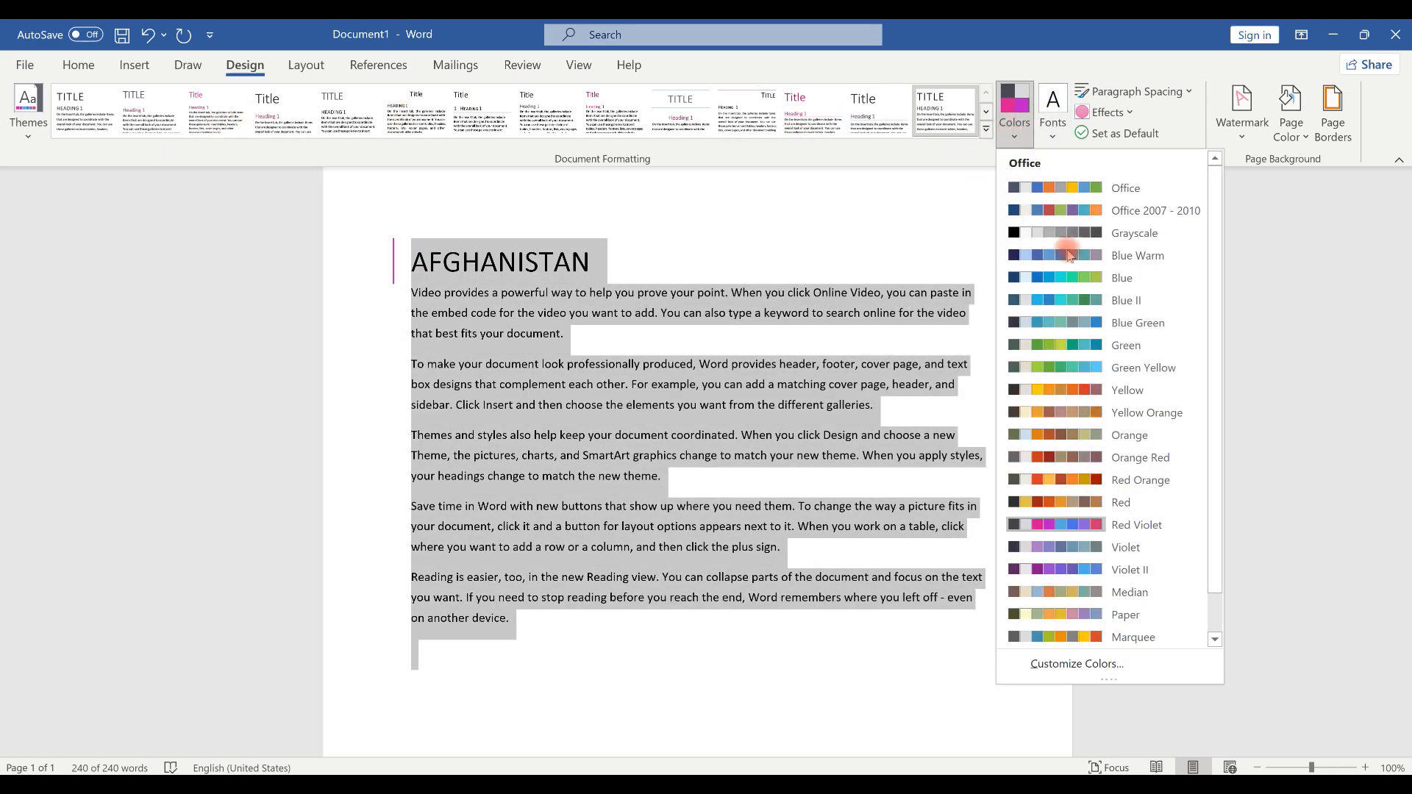
click(1049, 343)
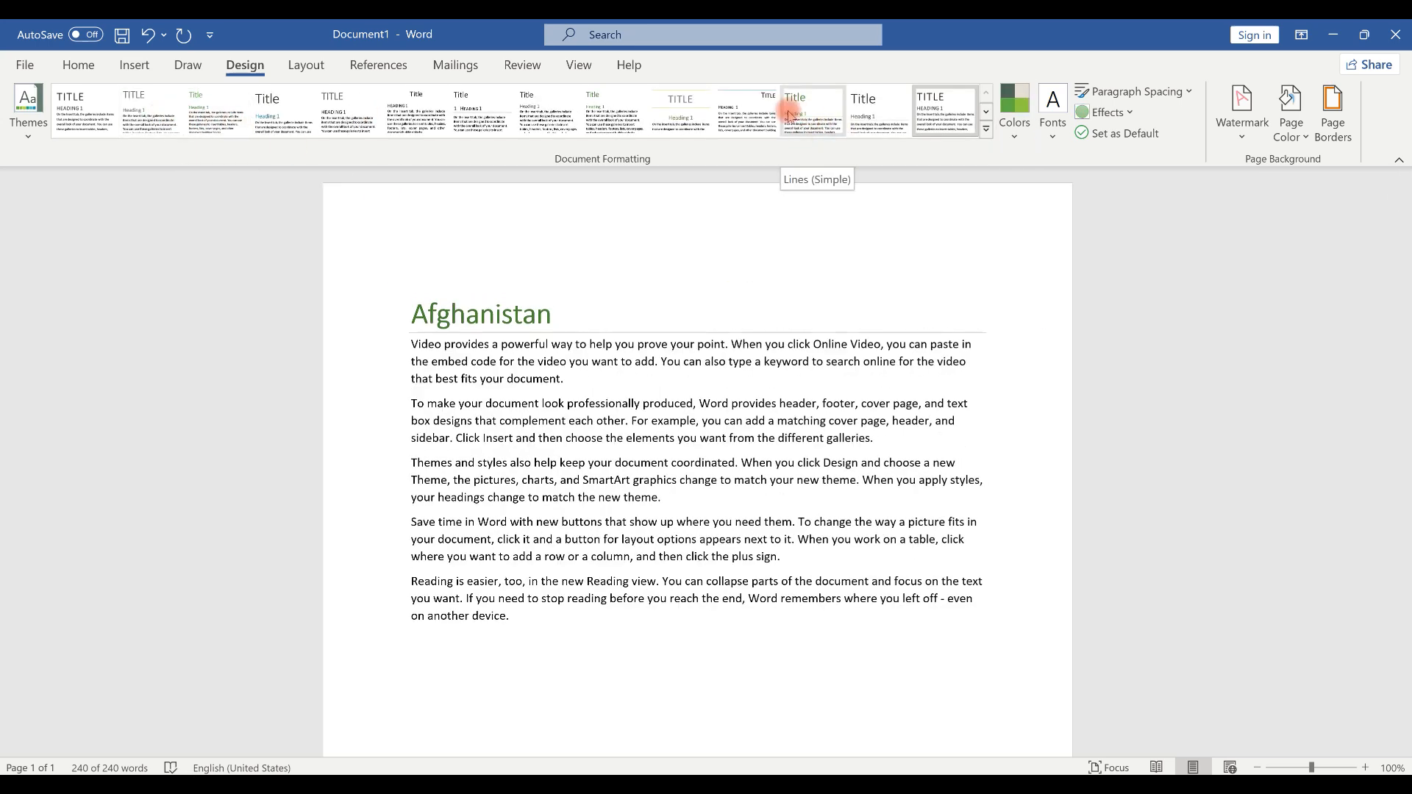
click(1054, 114)
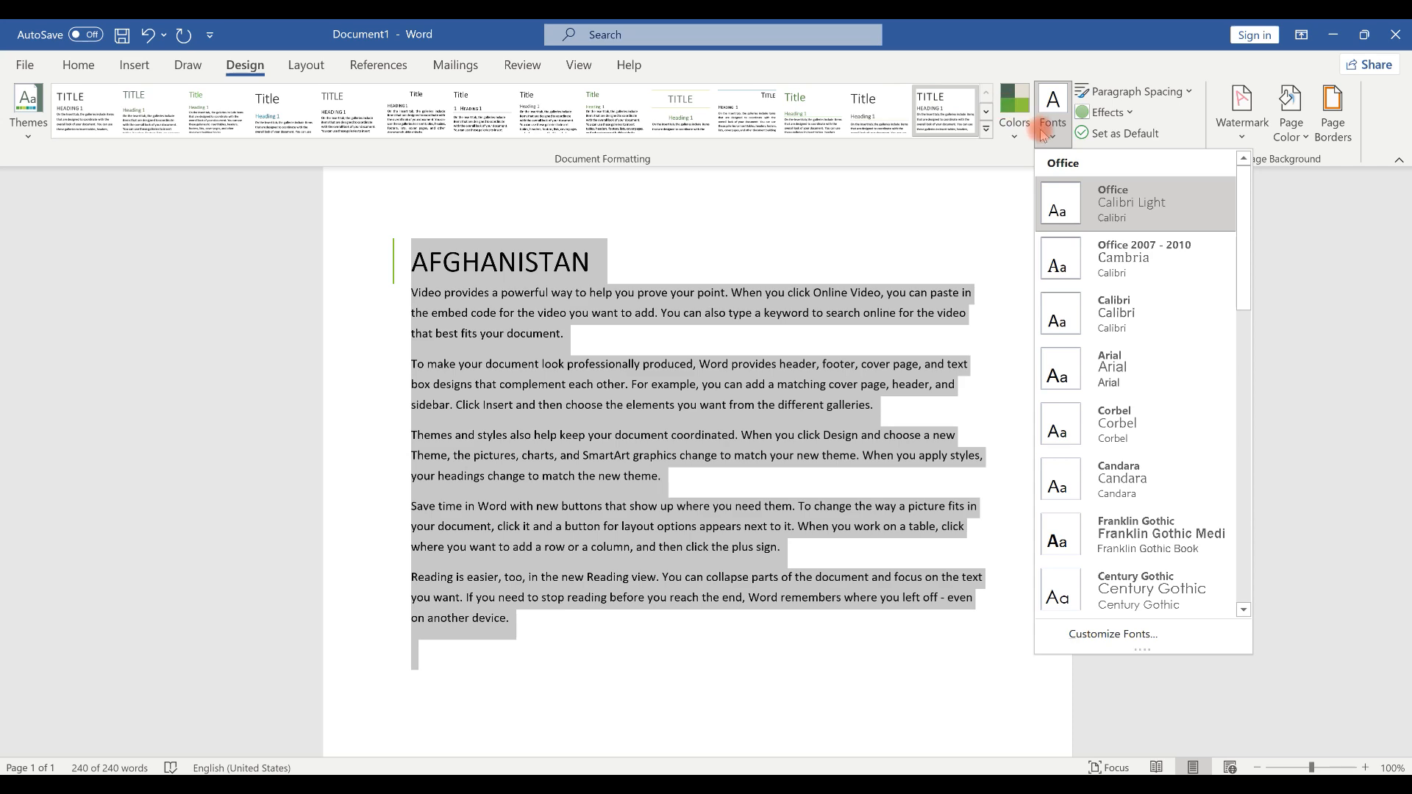
click(1066, 535)
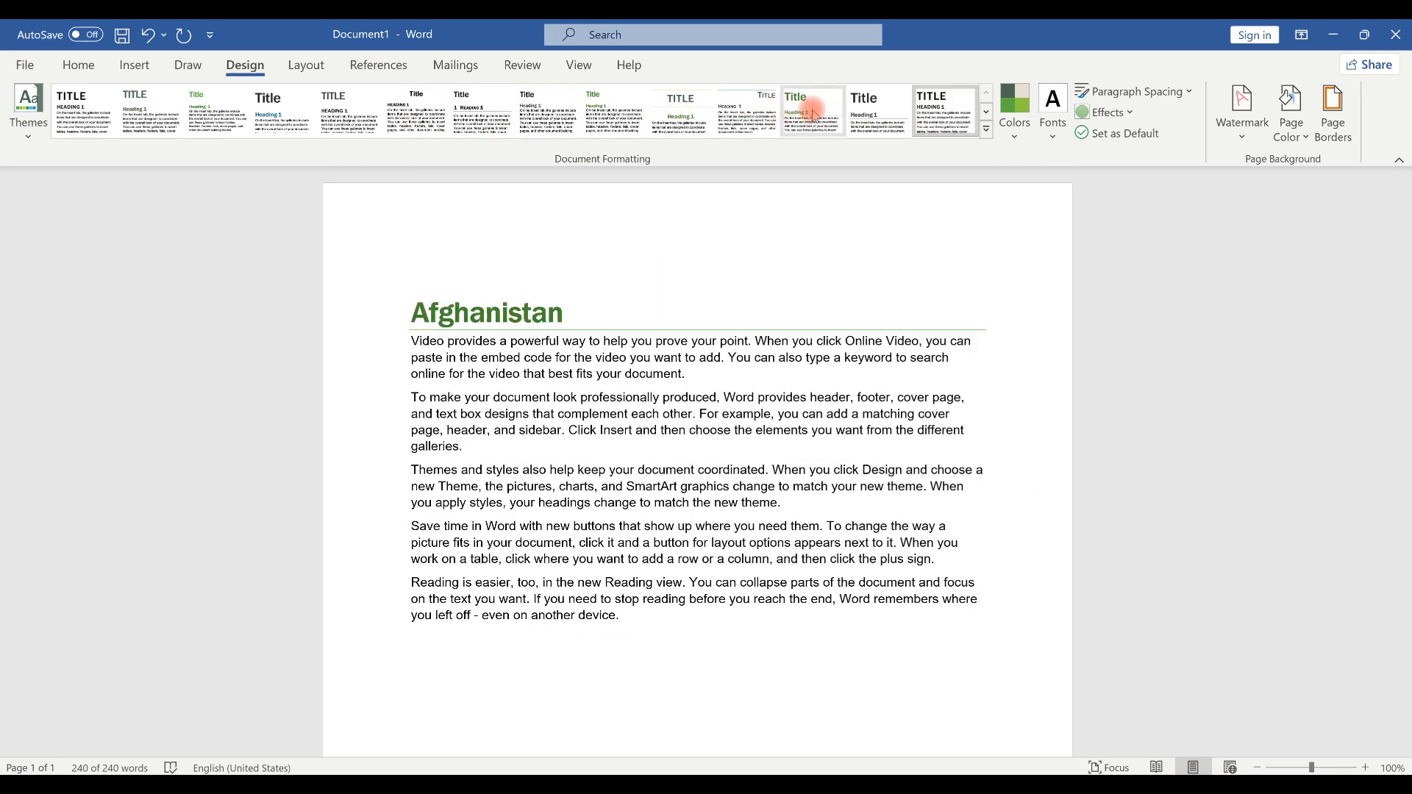
Step: Set the theme effects to Grunge Texture and apply the built-in style set with the bold teal, title-case heading
click(1158, 92)
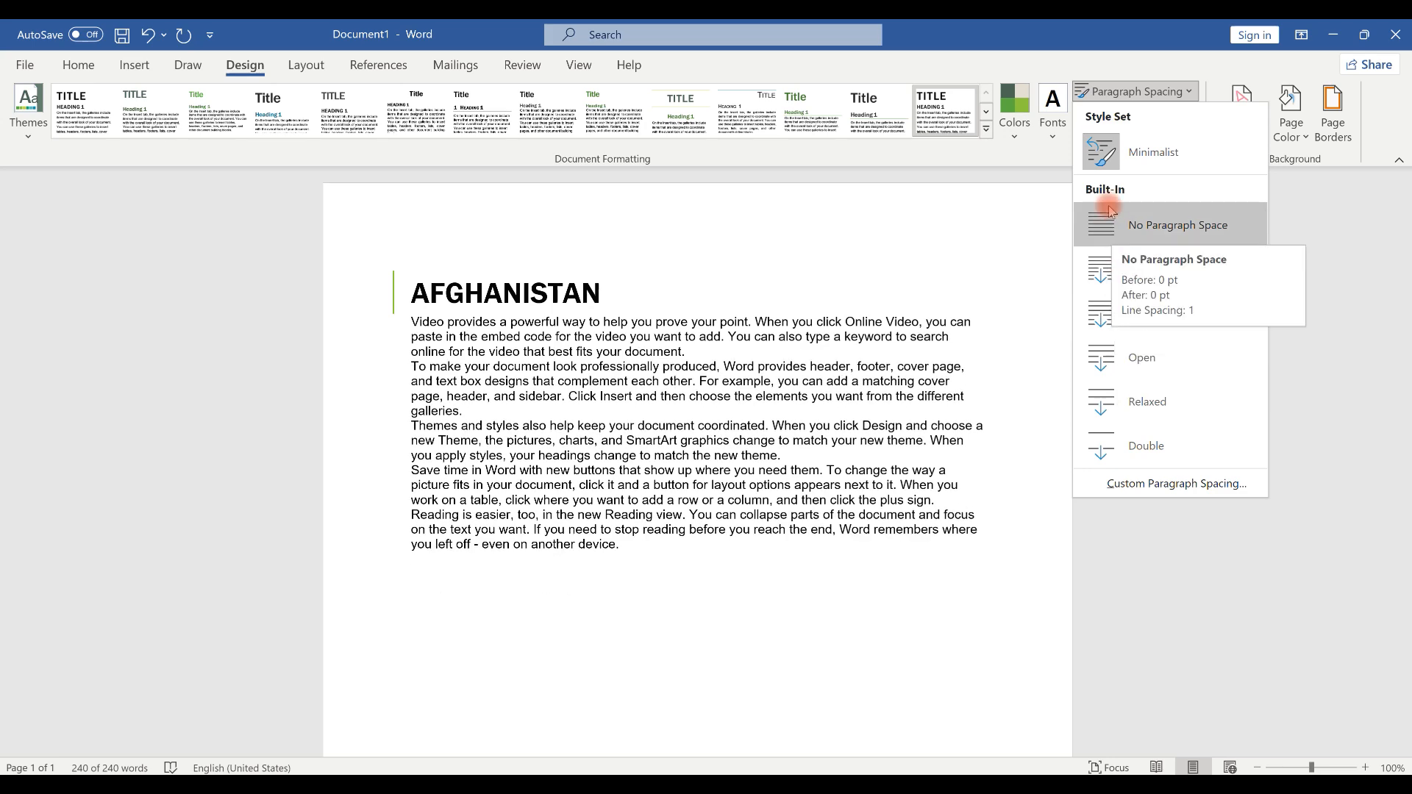
click(1110, 49)
click(1119, 122)
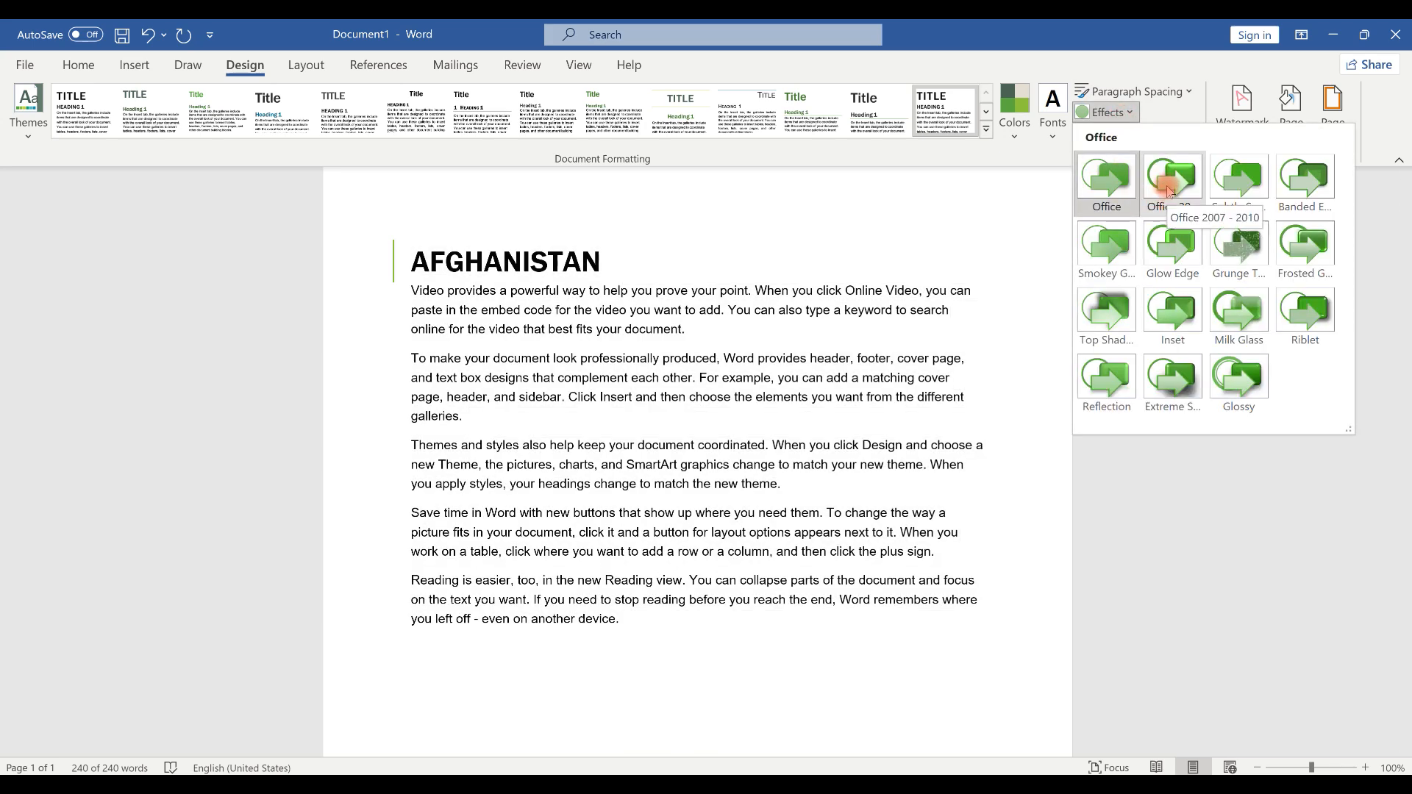
click(1230, 245)
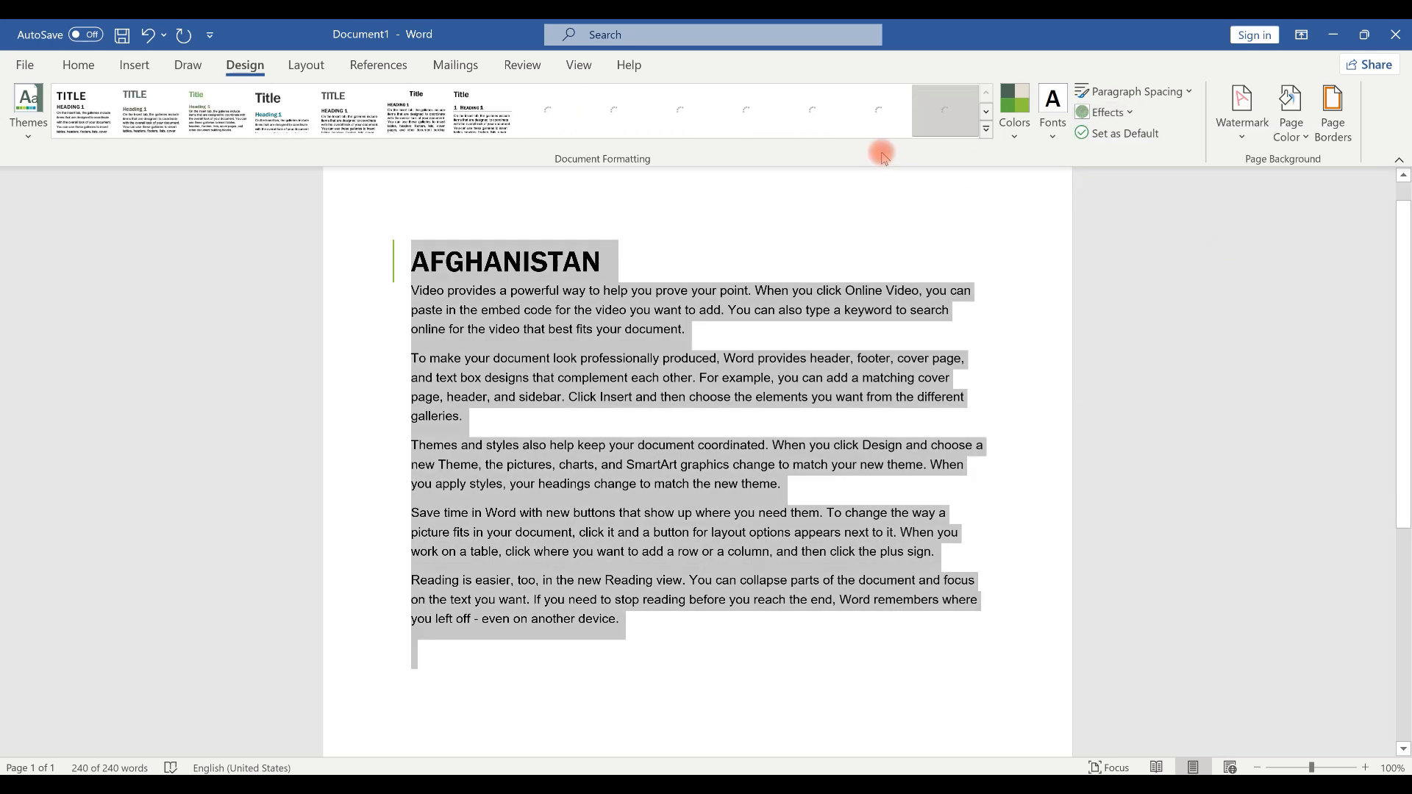
click(270, 114)
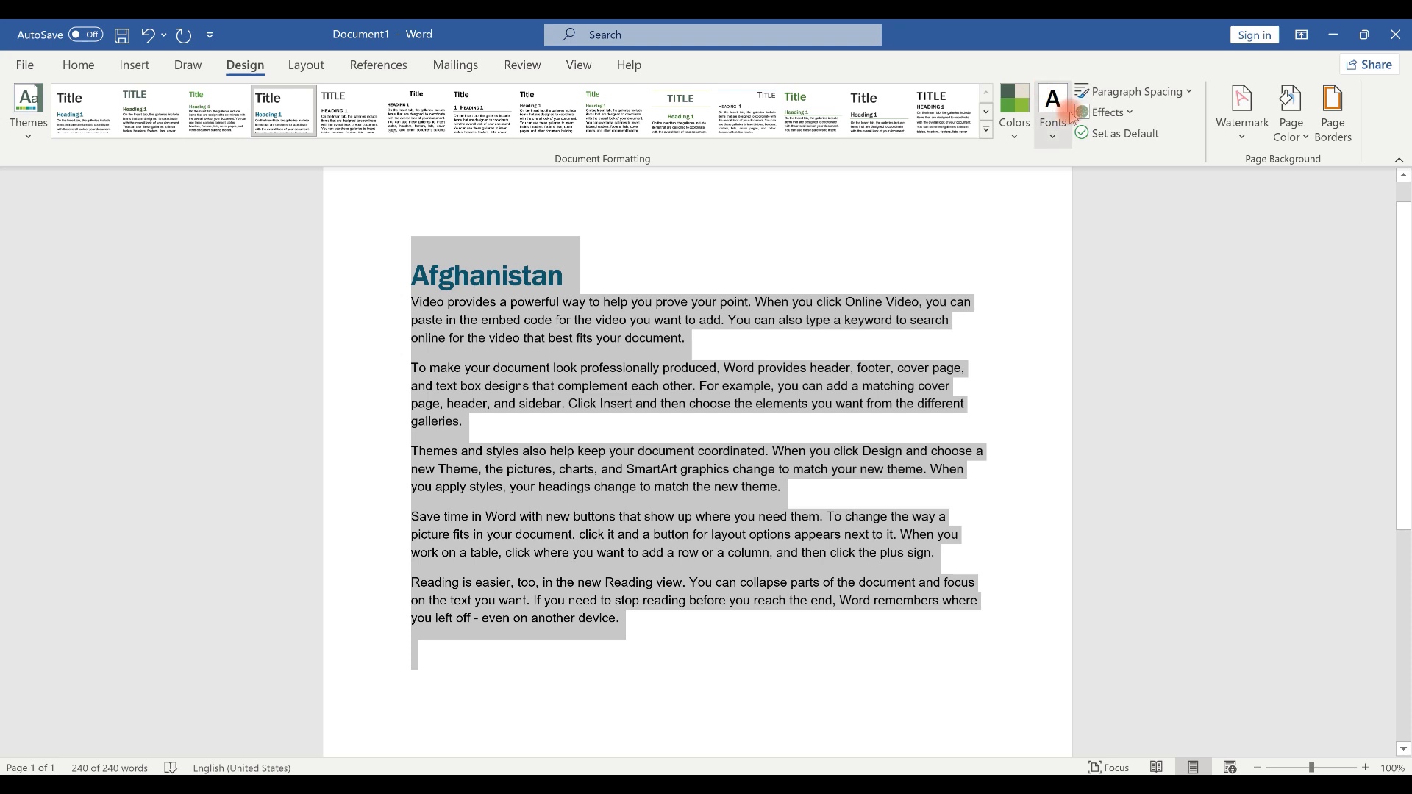
click(1116, 133)
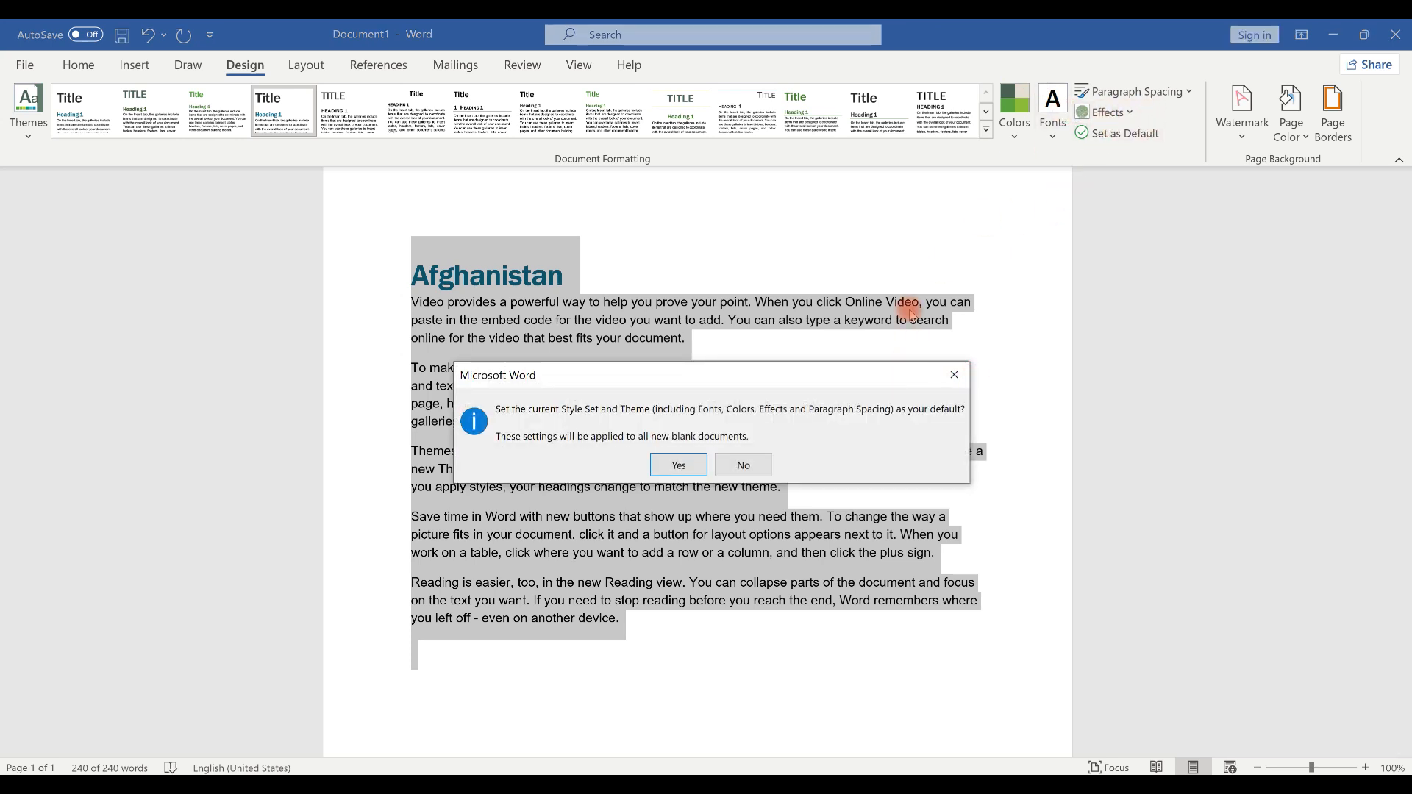
click(953, 375)
click(1105, 112)
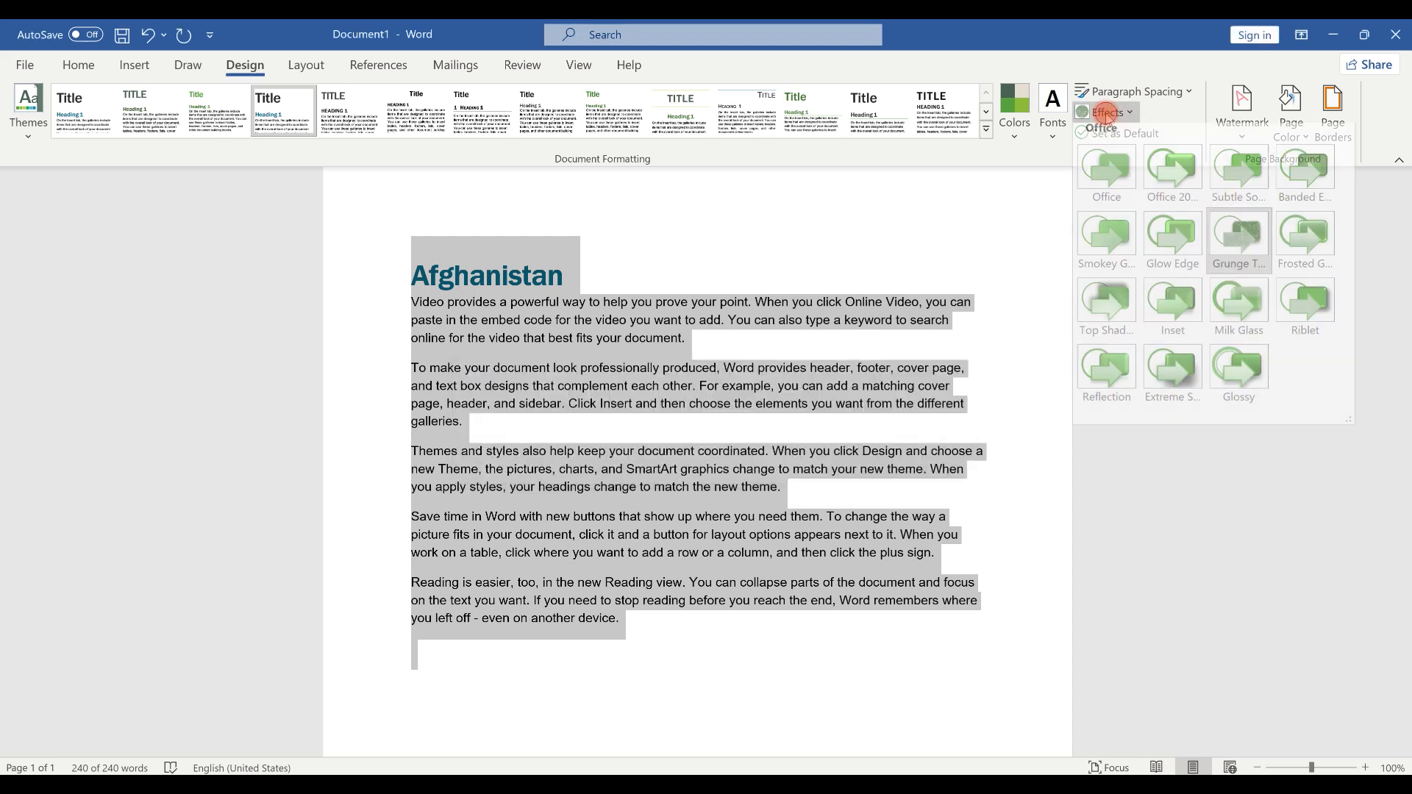
click(1175, 117)
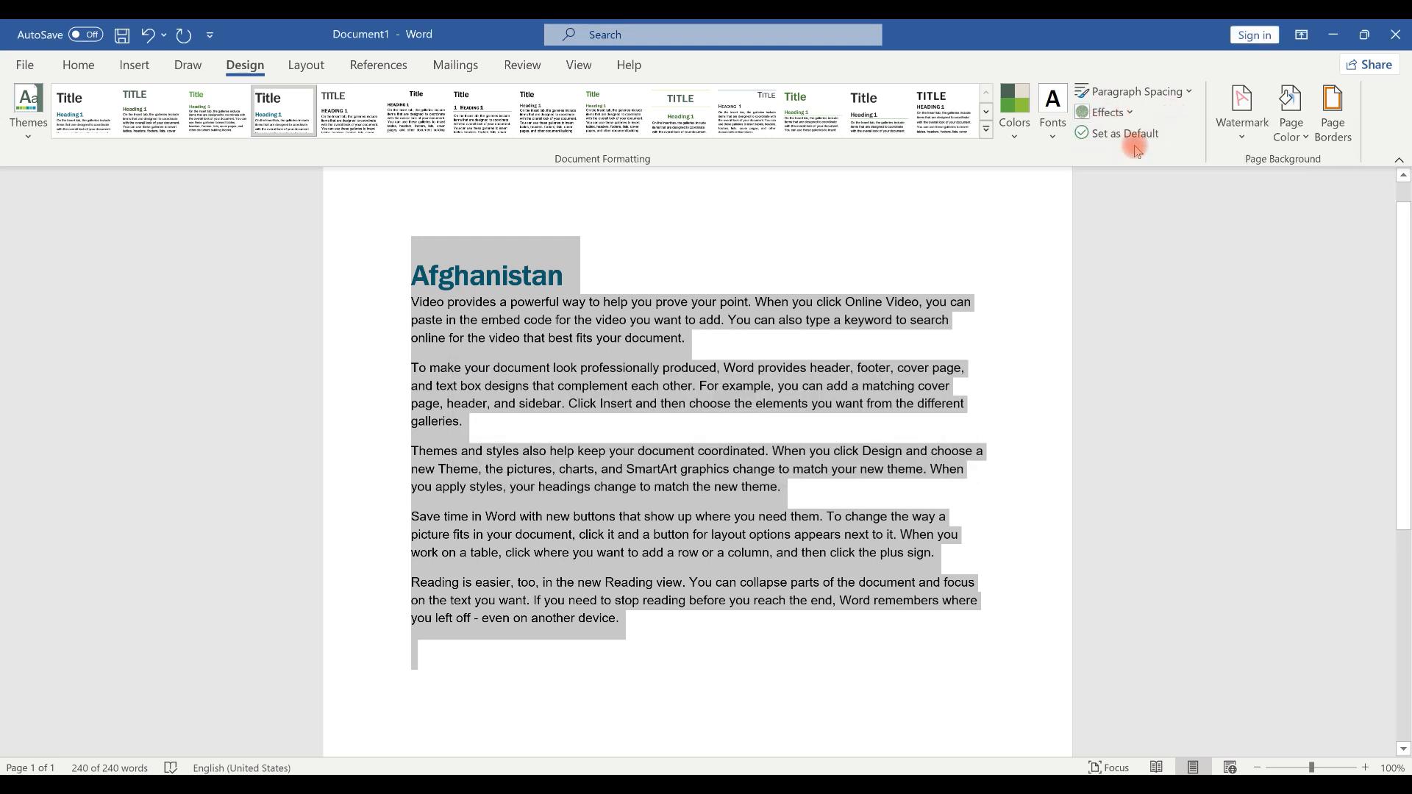
click(1114, 136)
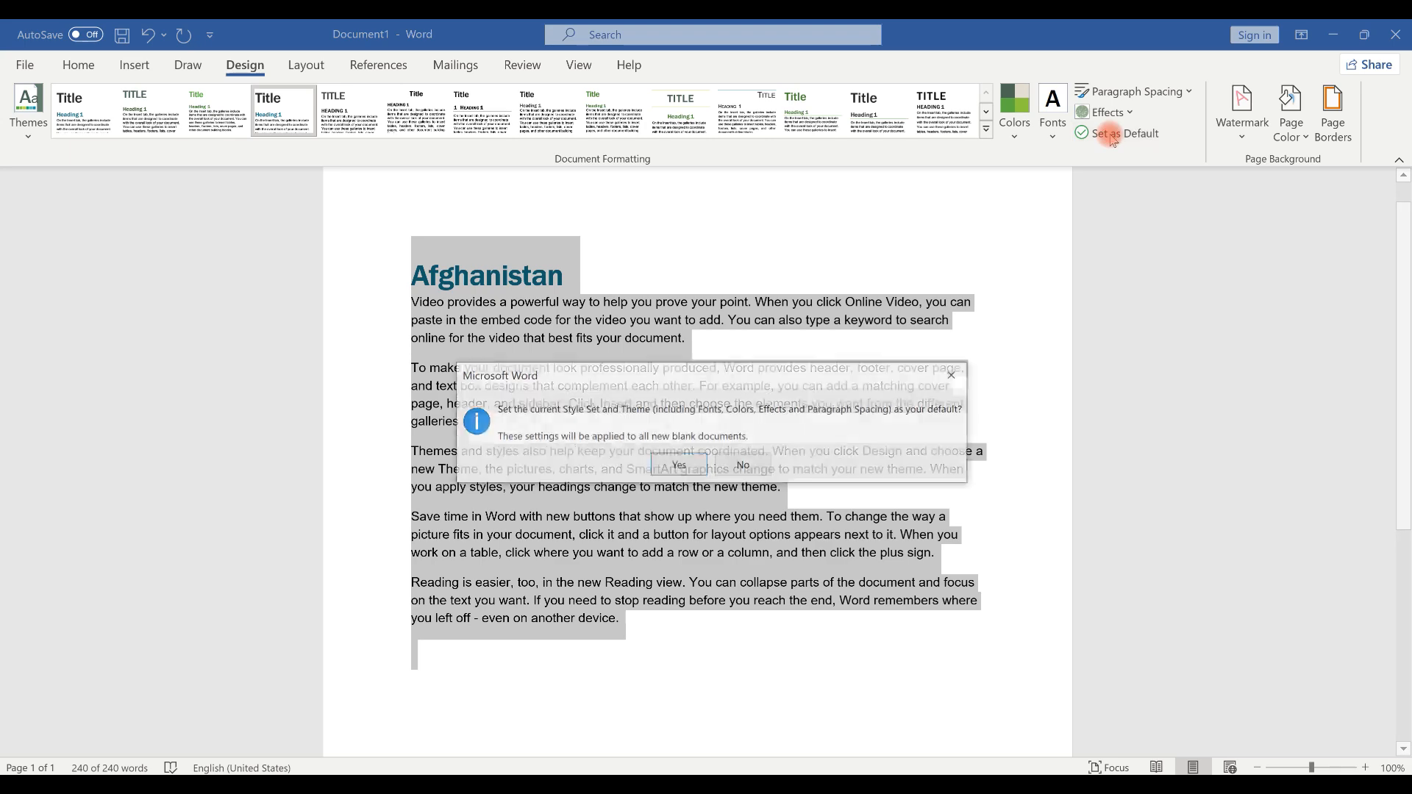
click(954, 374)
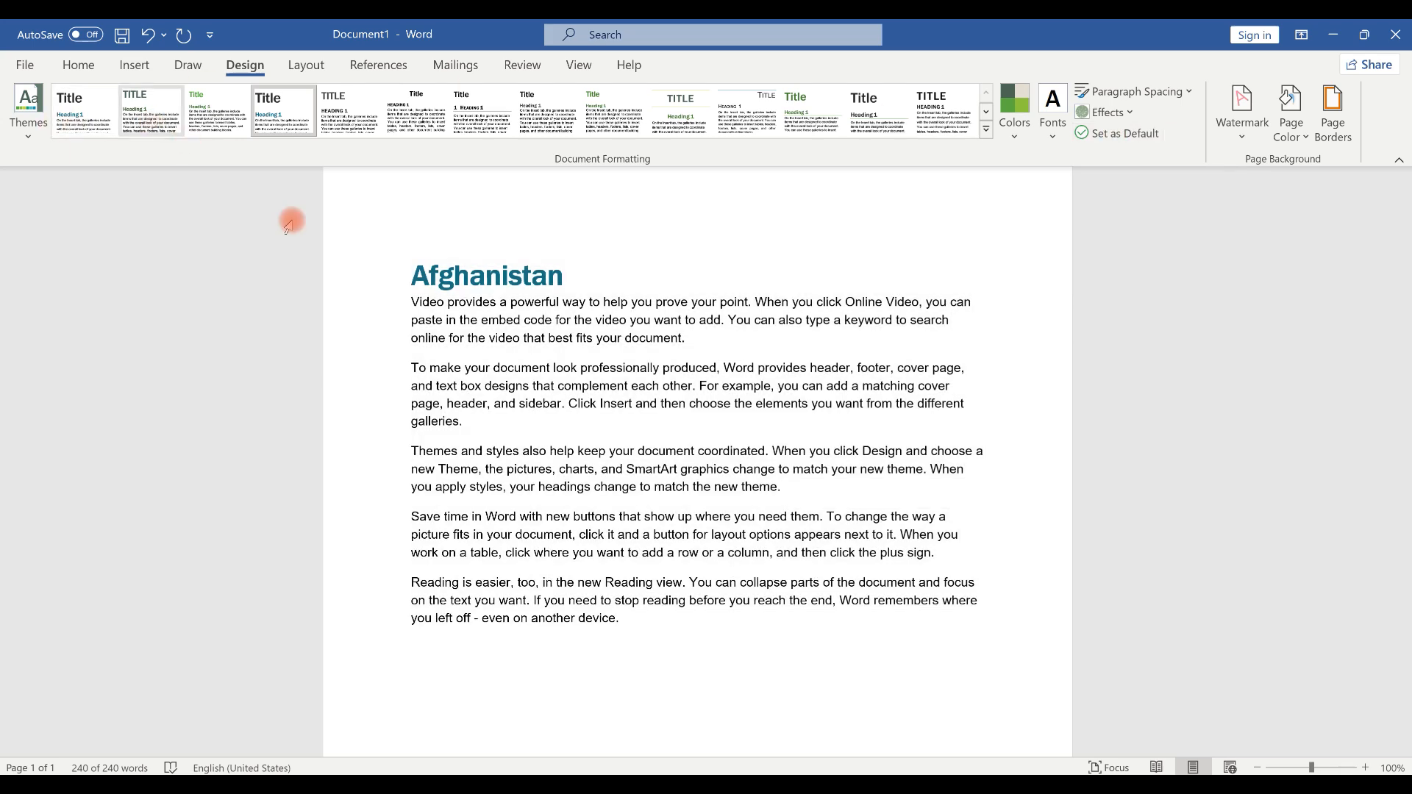
Step: Set the current style set and theme as the default for all new blank documents
click(1112, 133)
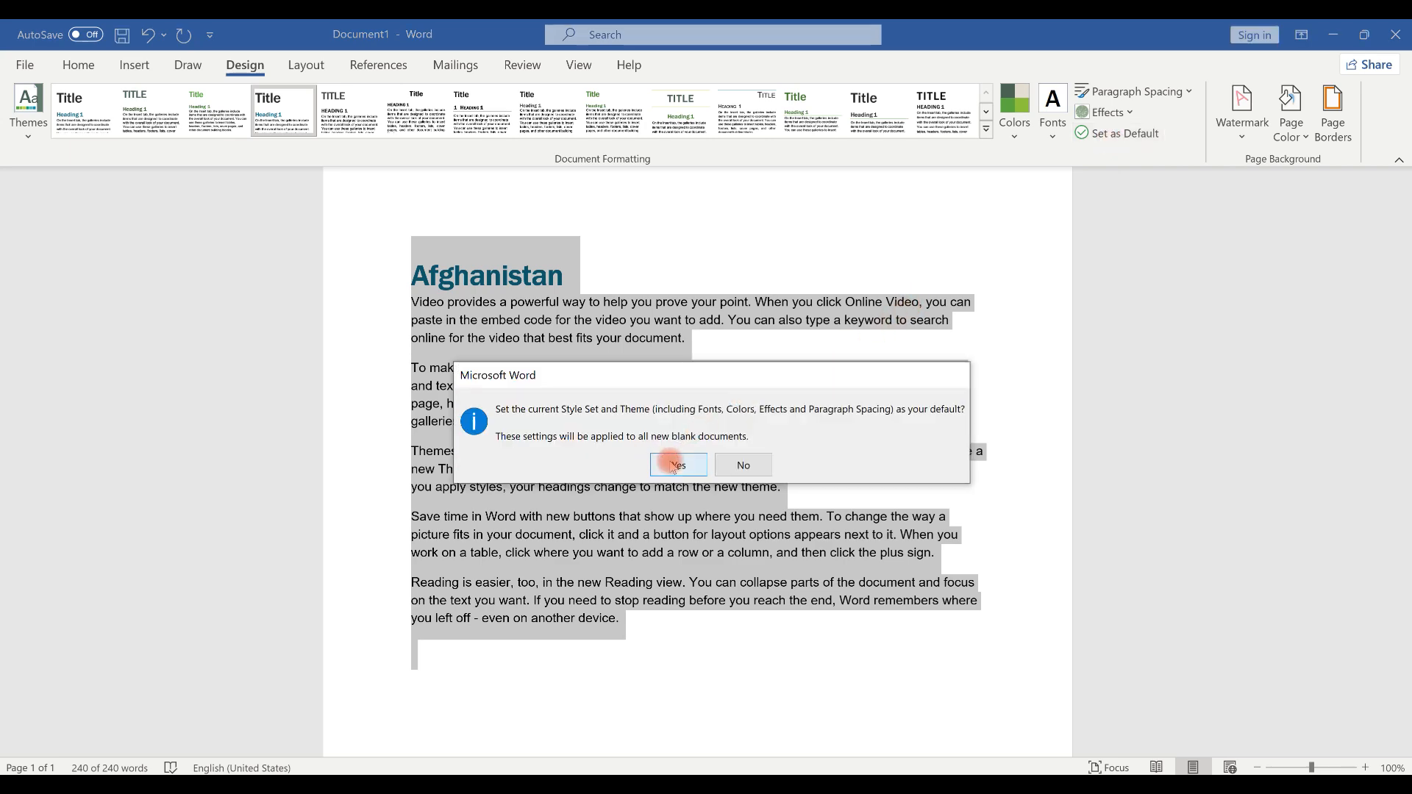
click(674, 465)
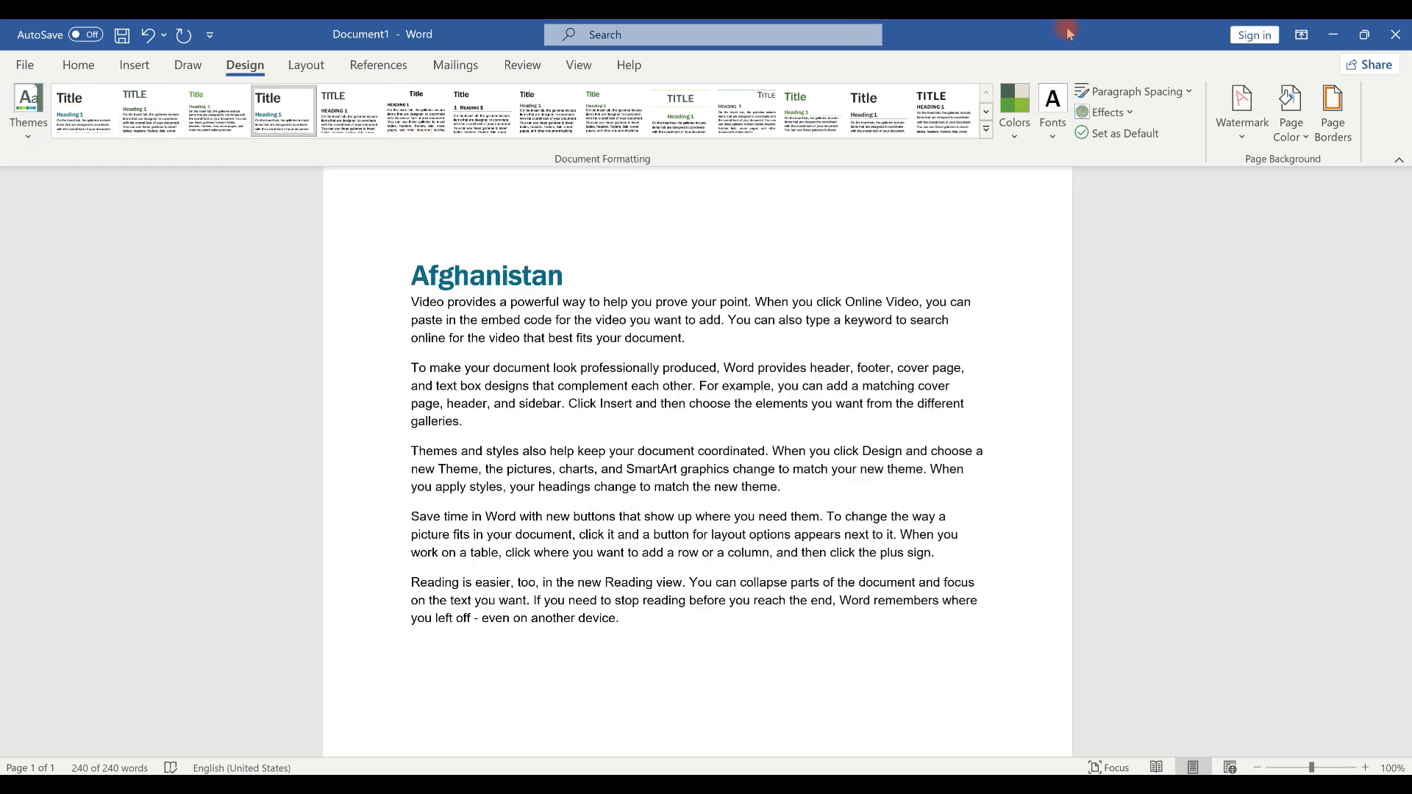
Step: Apply the CONFIDENTIAL 1 watermark to the document and view it on the page
click(1238, 141)
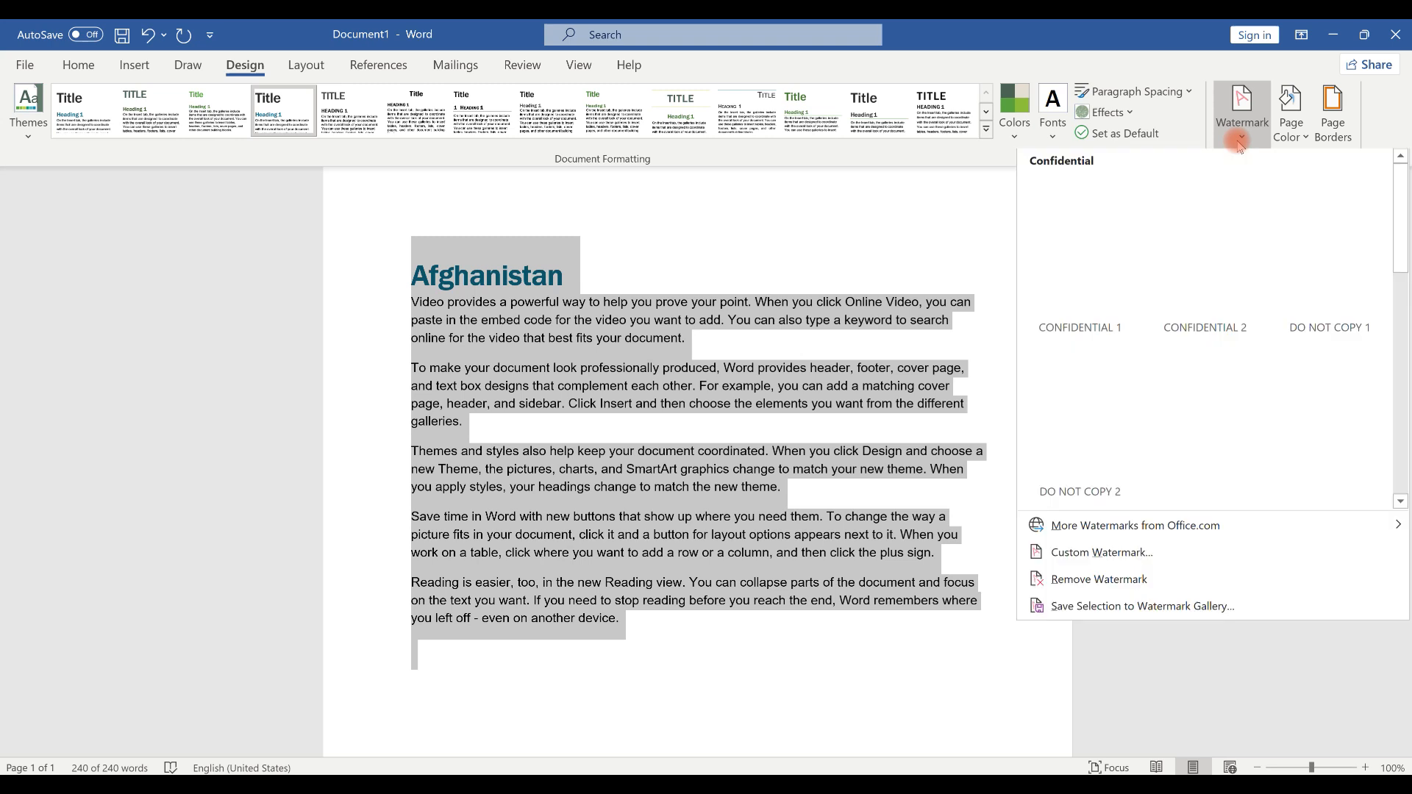
click(1066, 264)
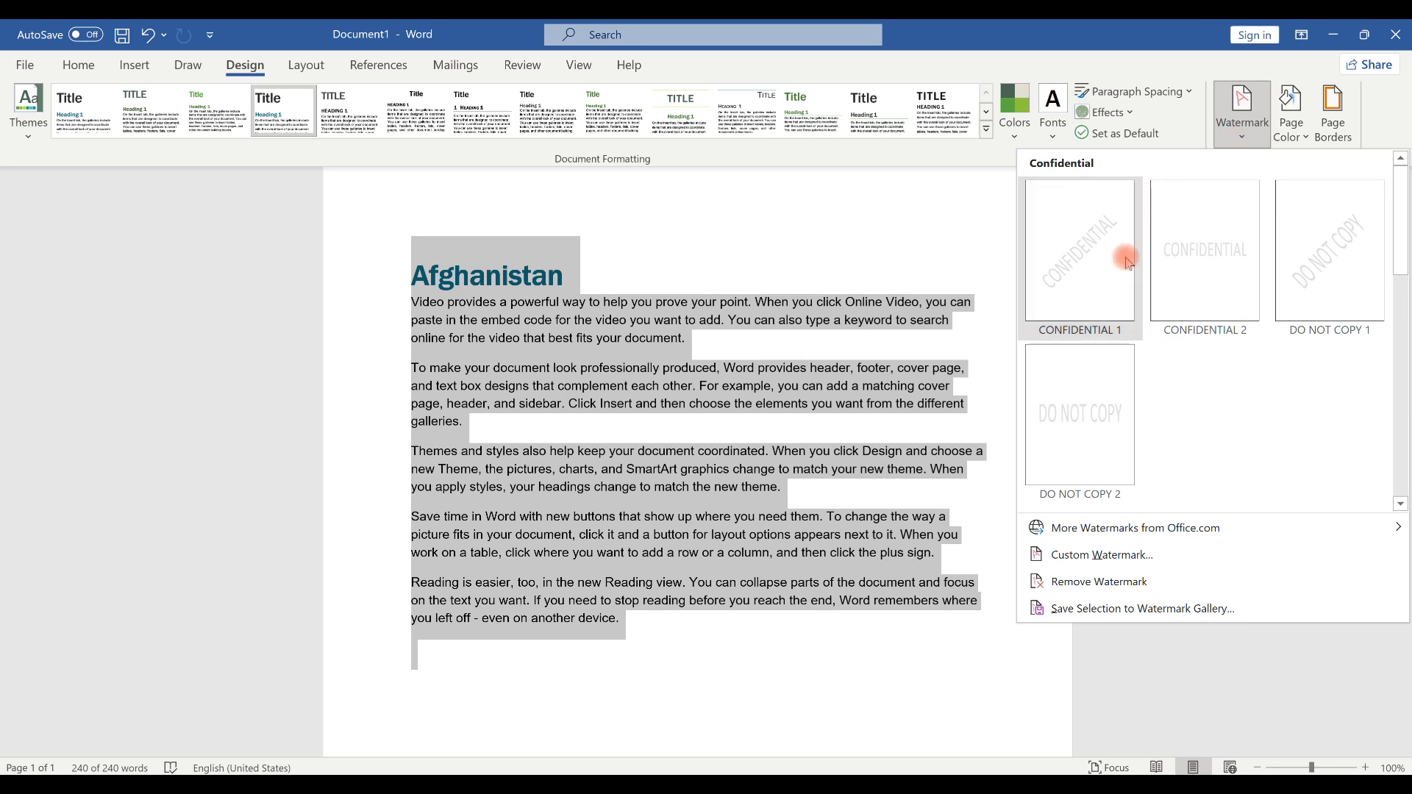
click(1075, 250)
drag(1405, 388, 1403, 496)
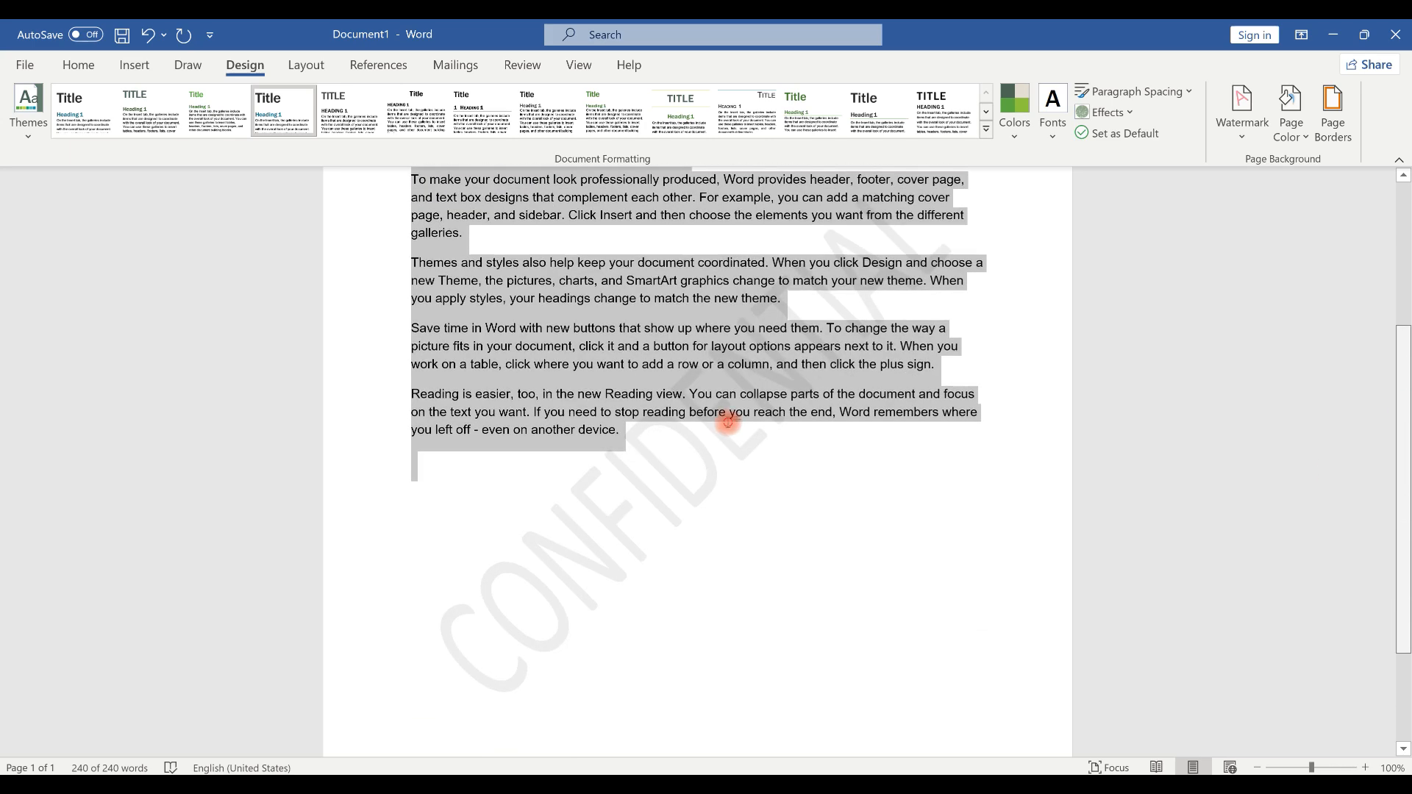
scroll(728, 421, down, 2)
click(728, 422)
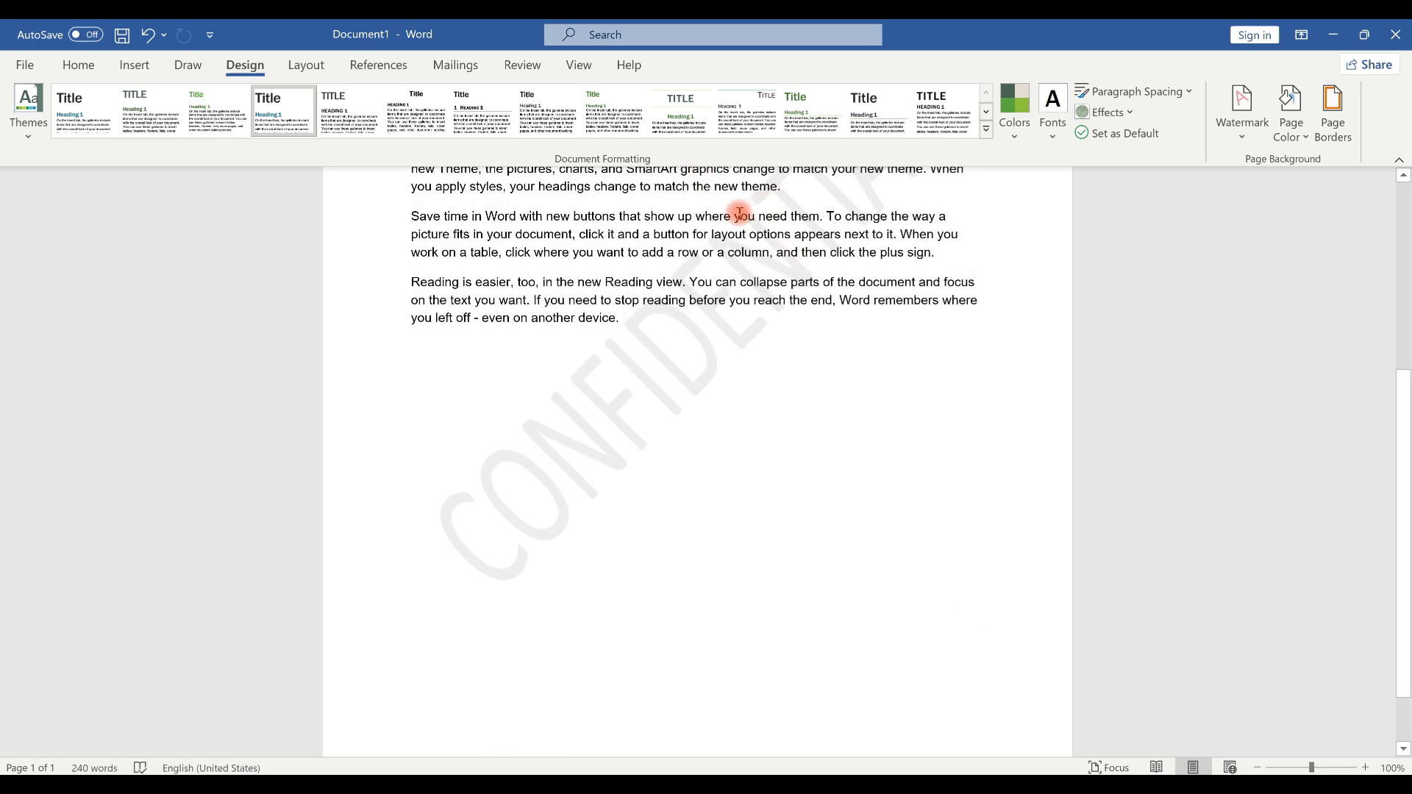
Step: Replace the watermark with DO NOT COPY 1, followed by the horizontal DO NOT COPY 2
click(1227, 132)
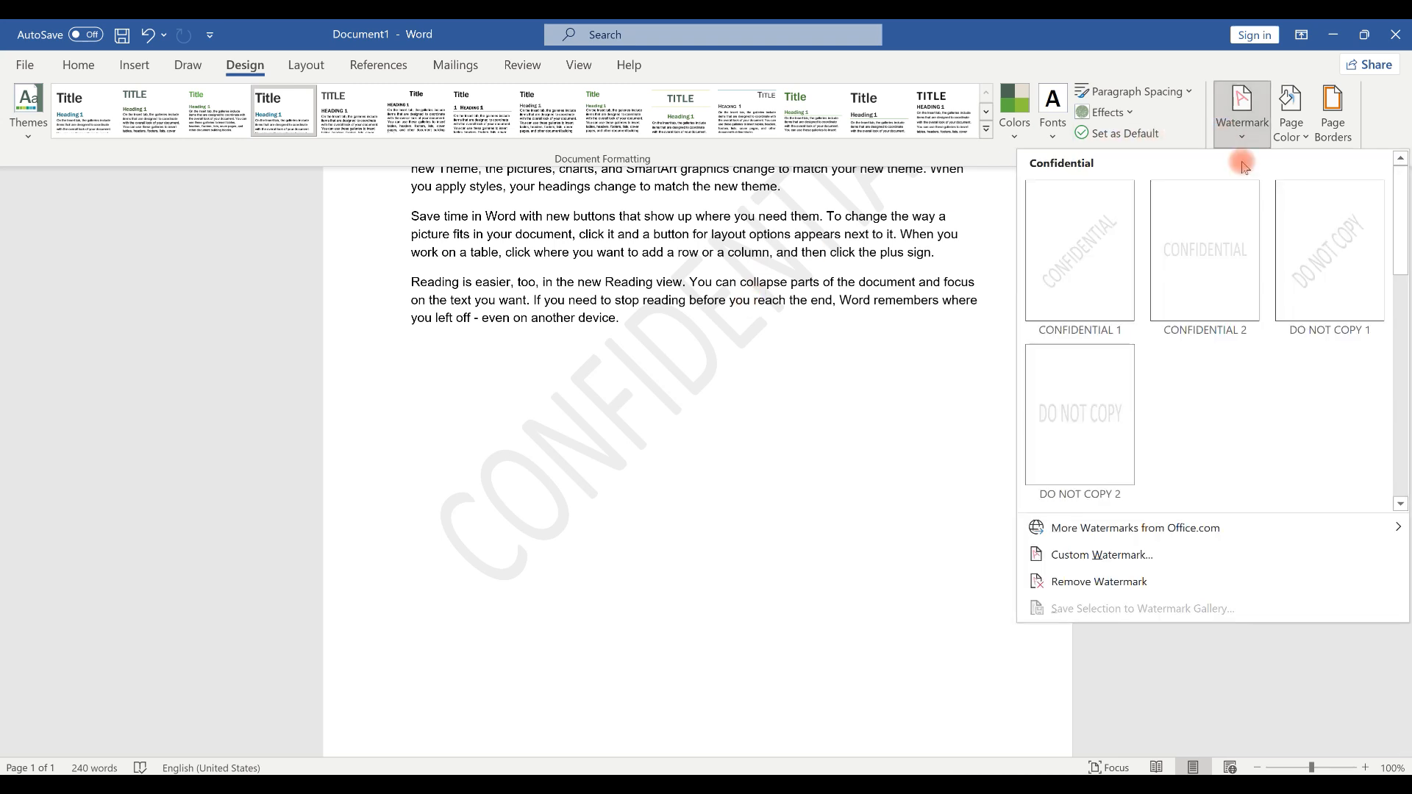
right_click(1187, 264)
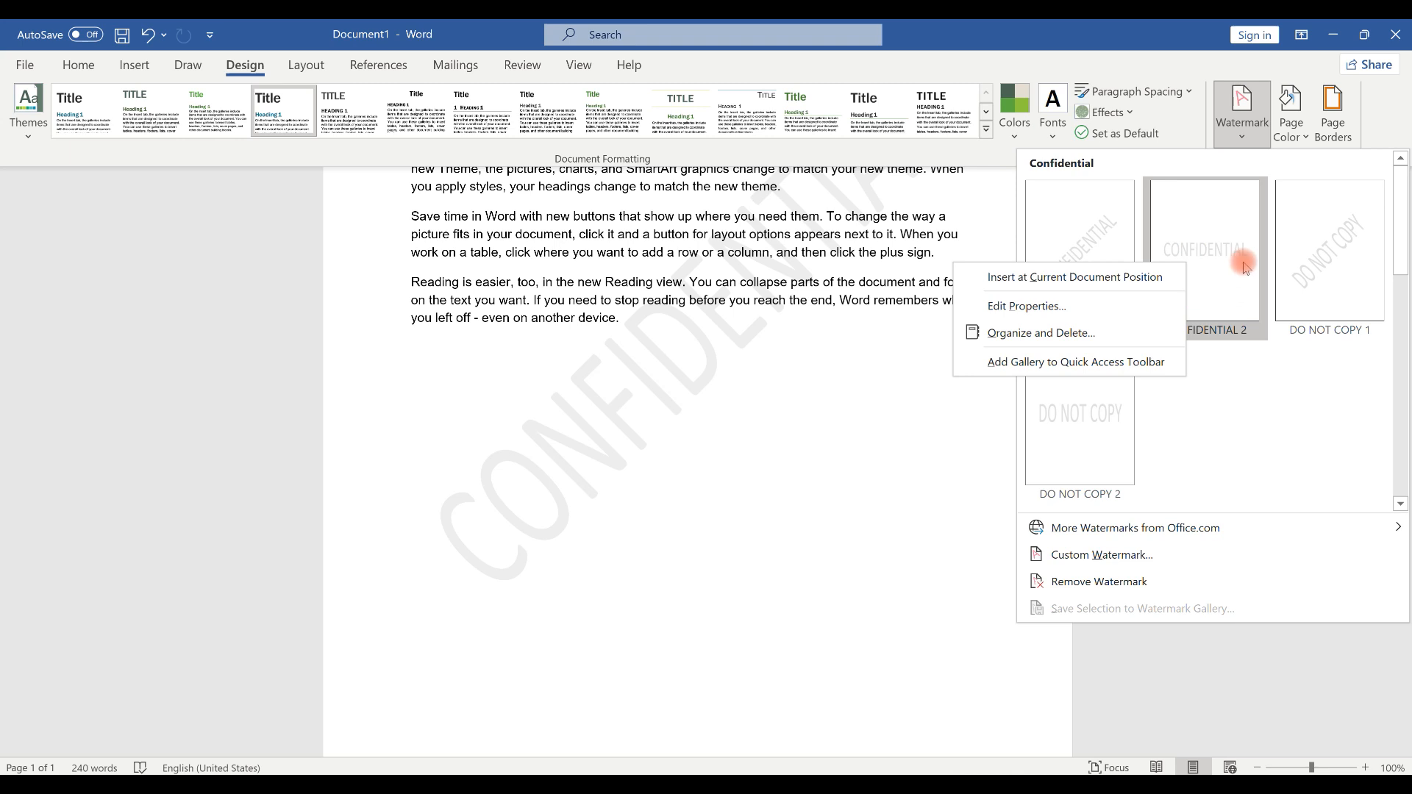
click(1336, 276)
click(1336, 277)
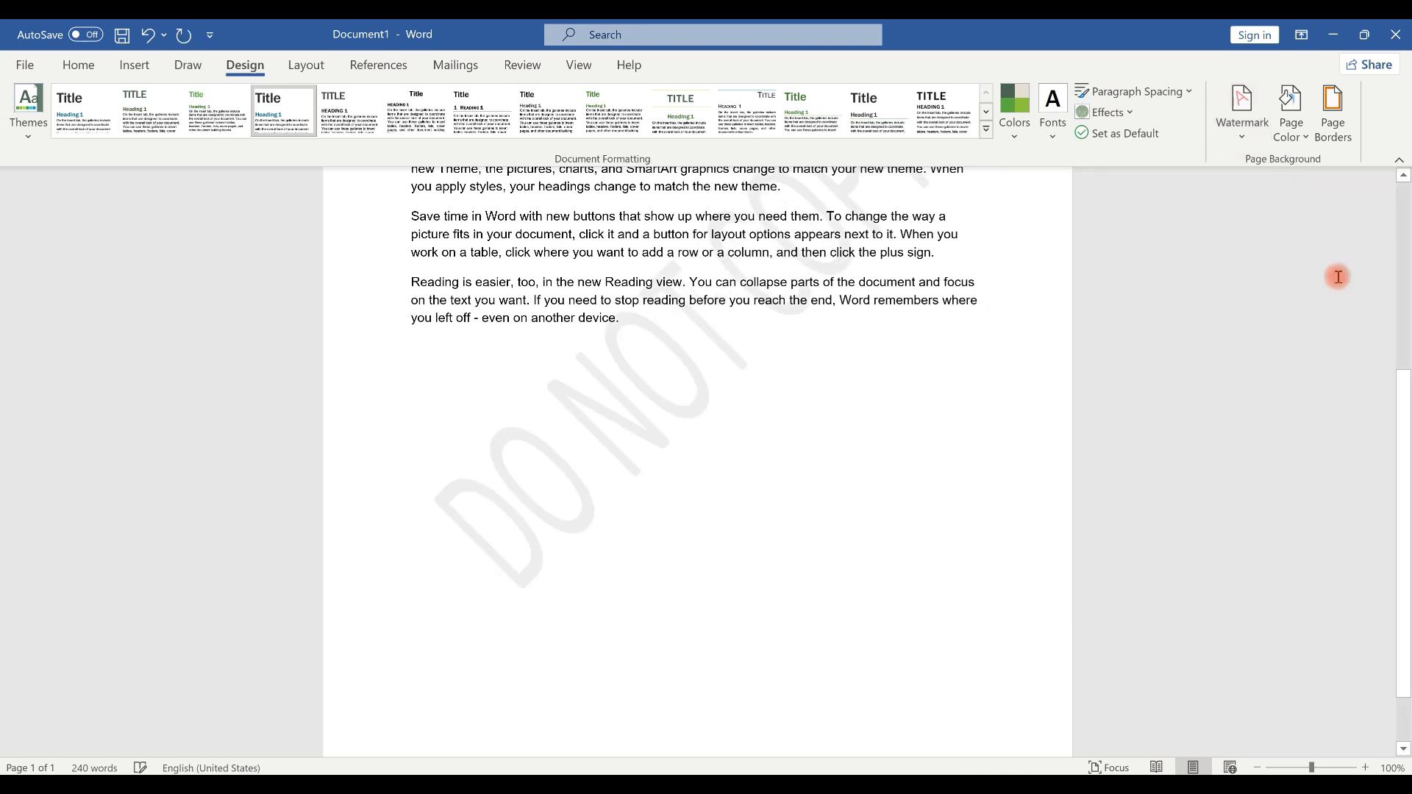
click(1246, 136)
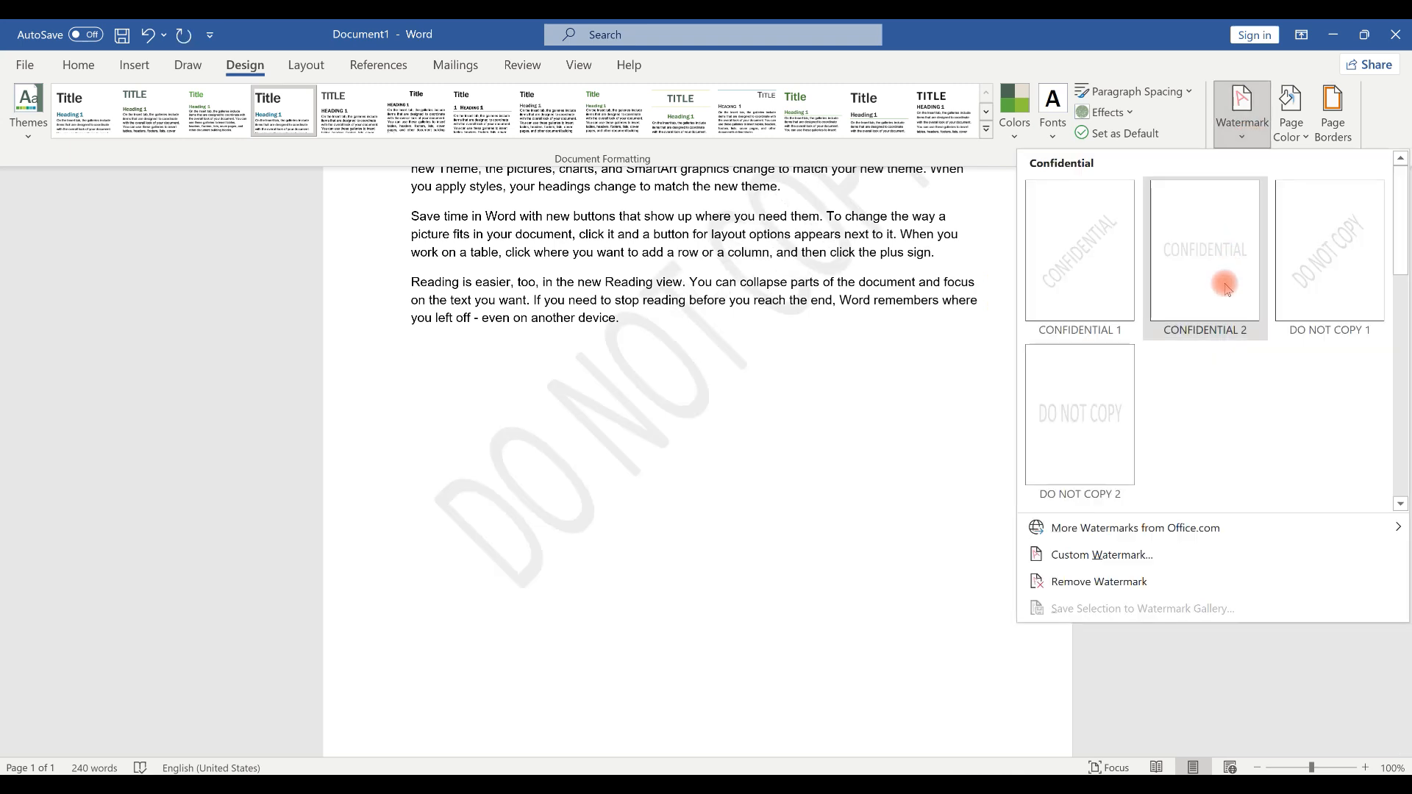
click(1062, 446)
Step: Remove the DO NOT COPY watermark by choosing No watermark in the custom watermark settings
click(1244, 133)
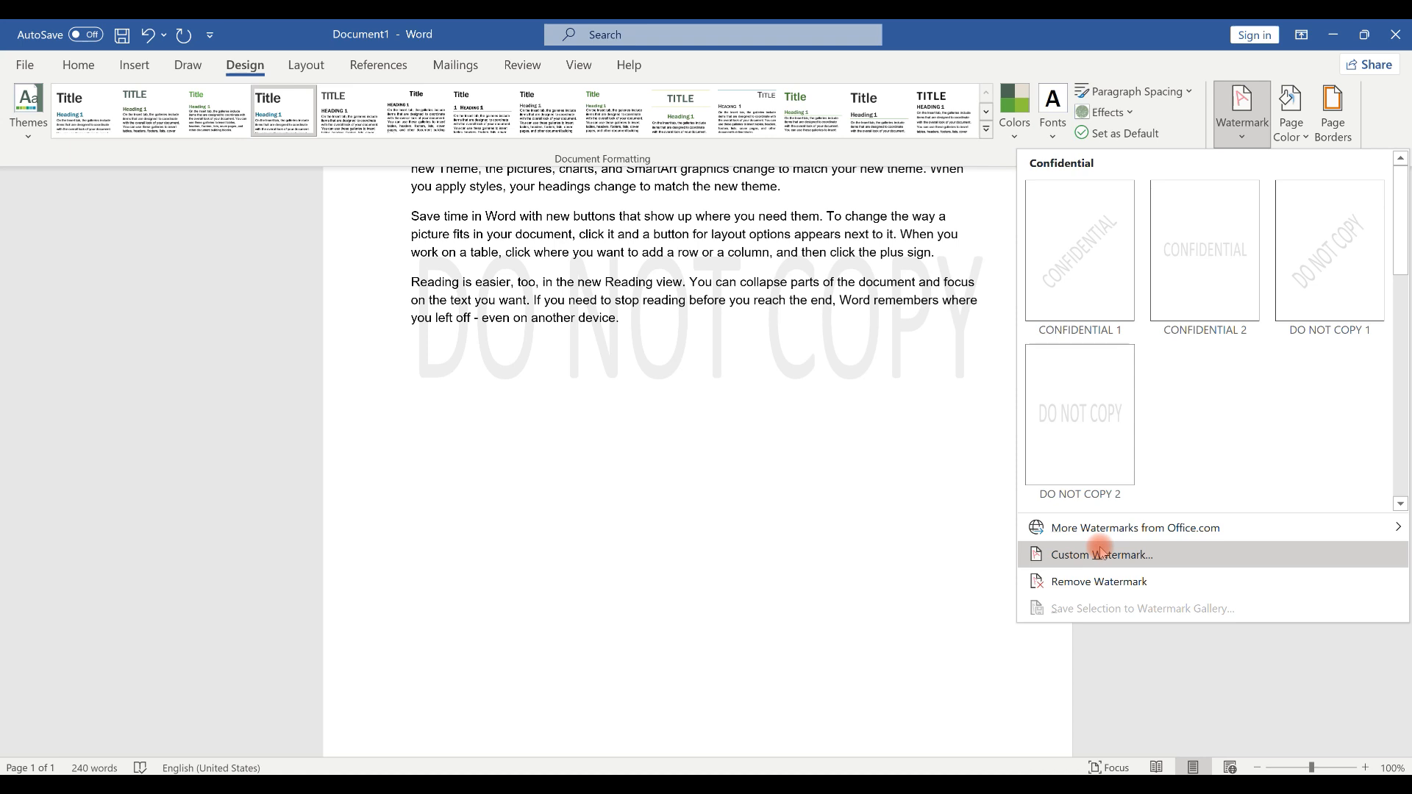
click(1100, 553)
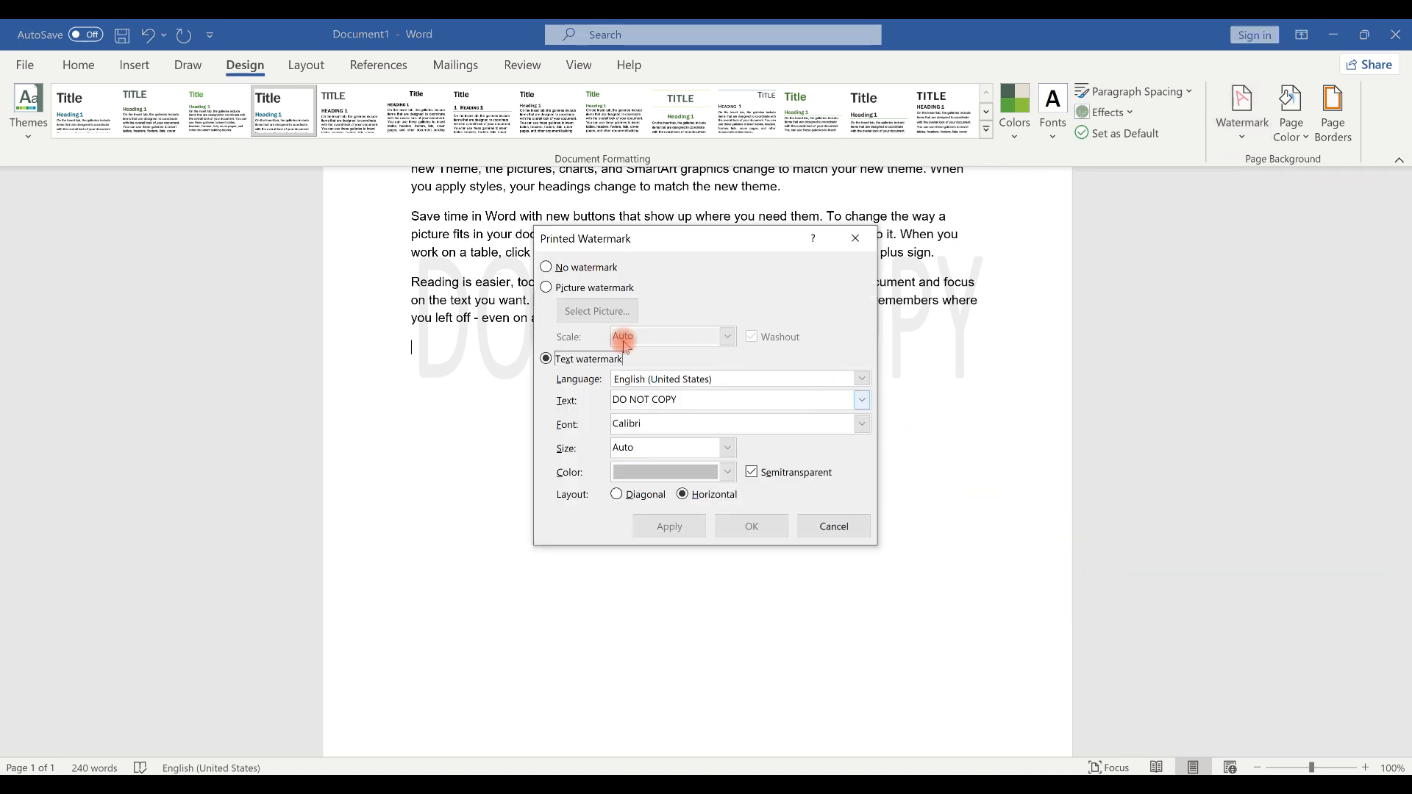
click(564, 267)
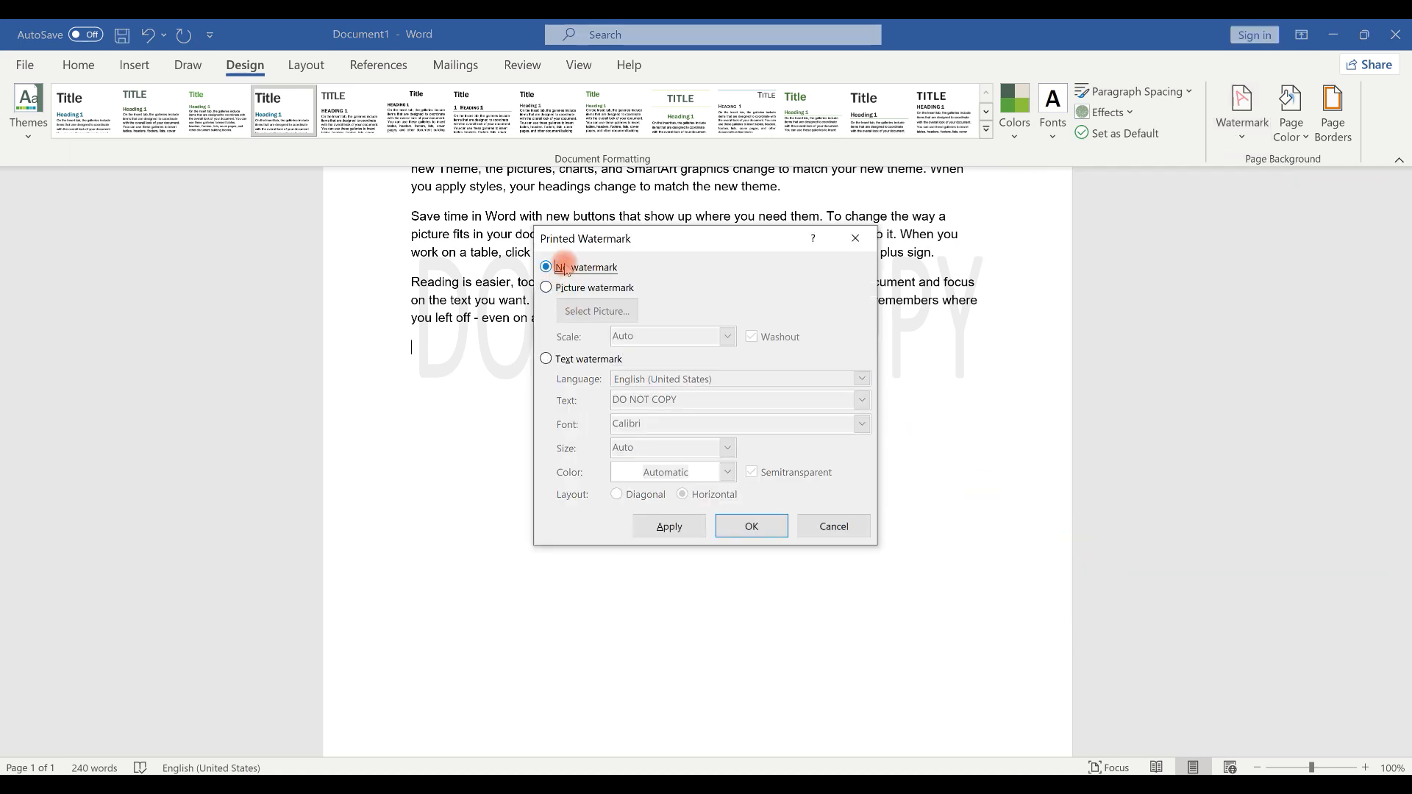
click(751, 526)
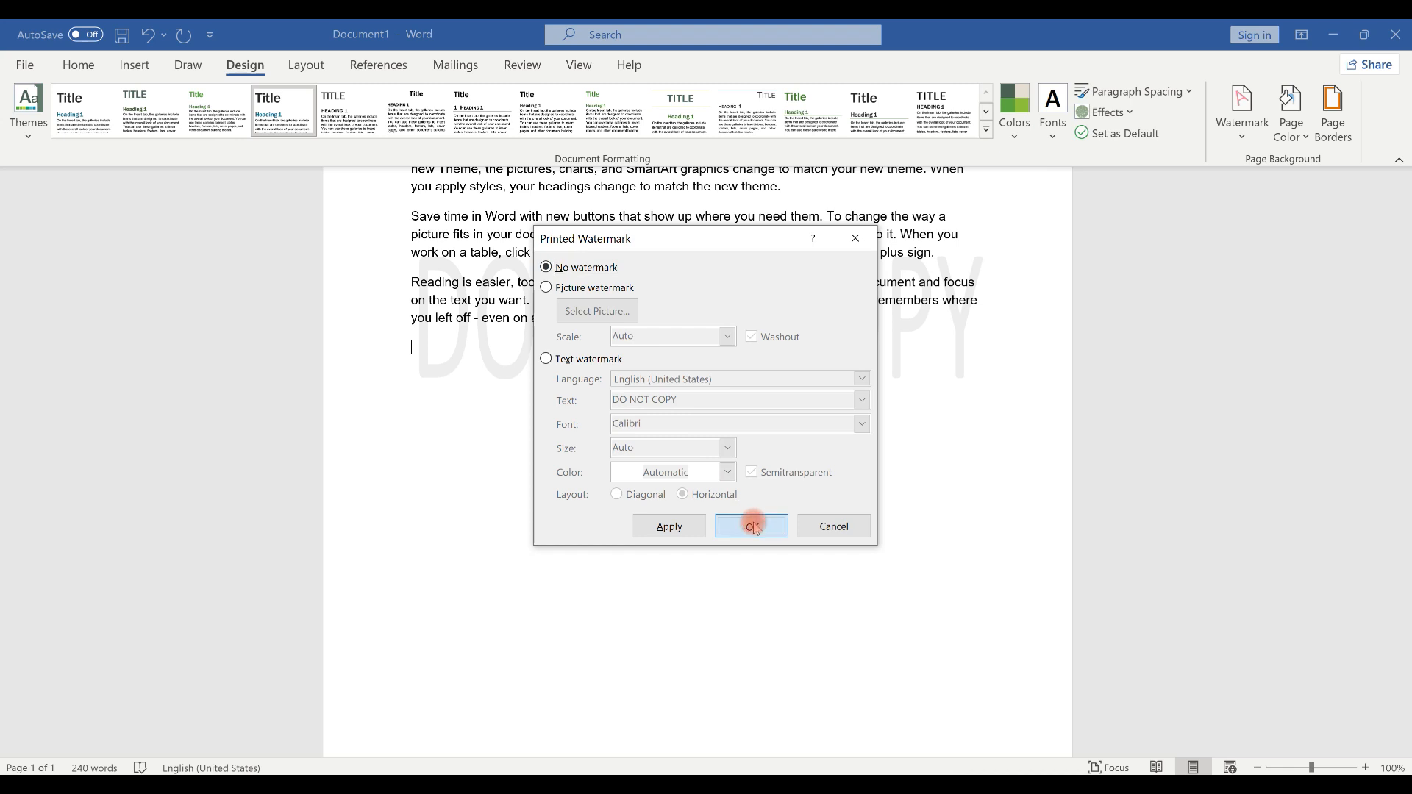
Step: Try to choose a picture from the computer for a custom picture watermark, working offline
click(1239, 125)
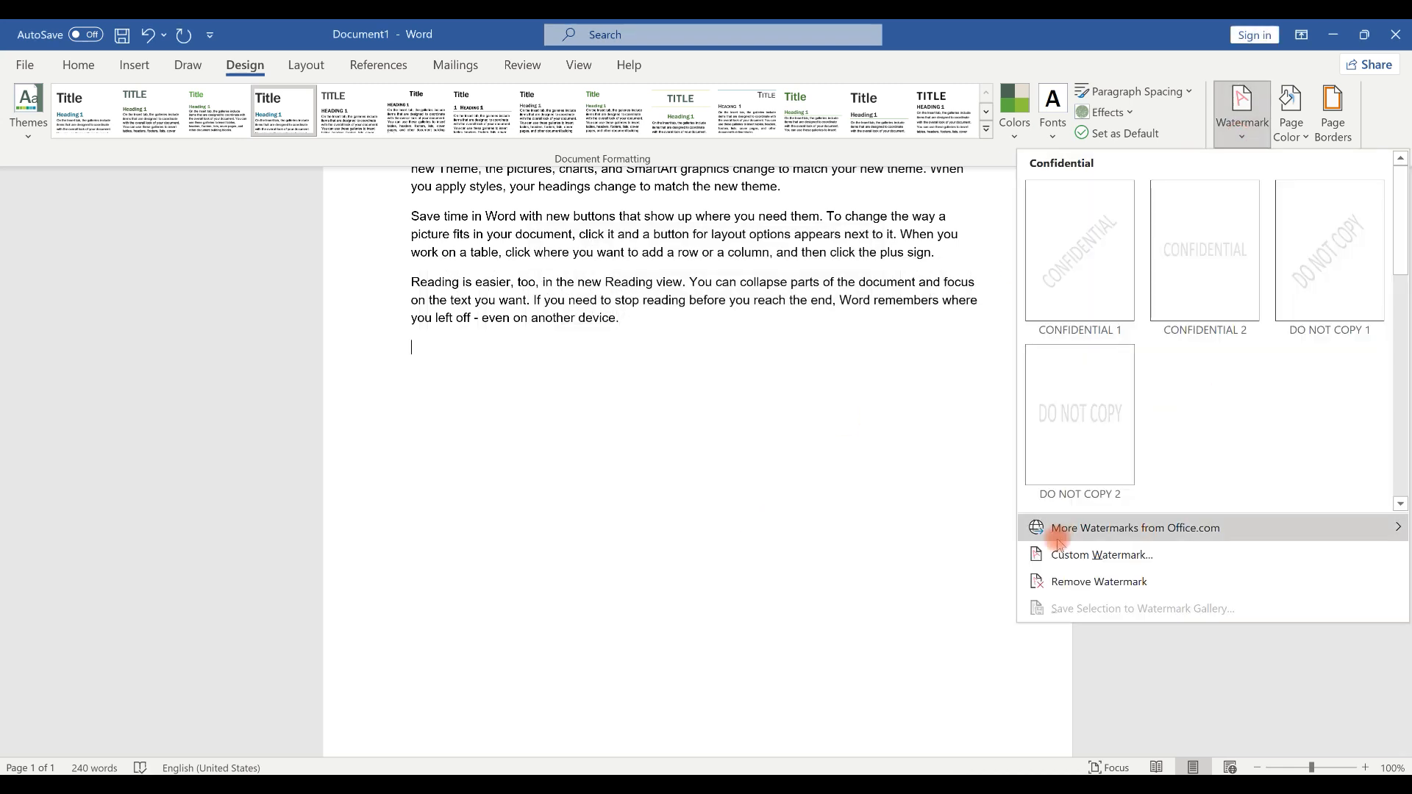
click(1057, 553)
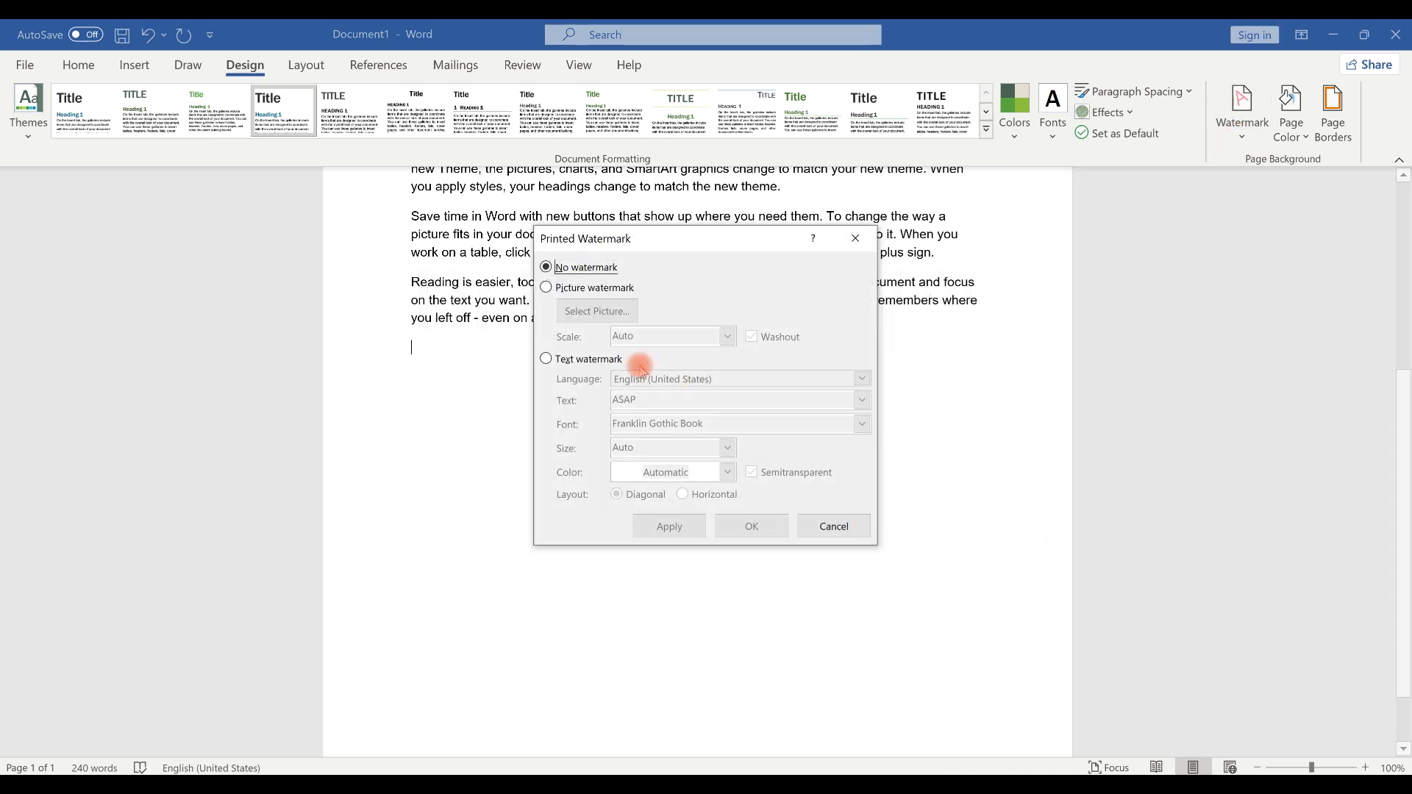
click(593, 288)
click(585, 312)
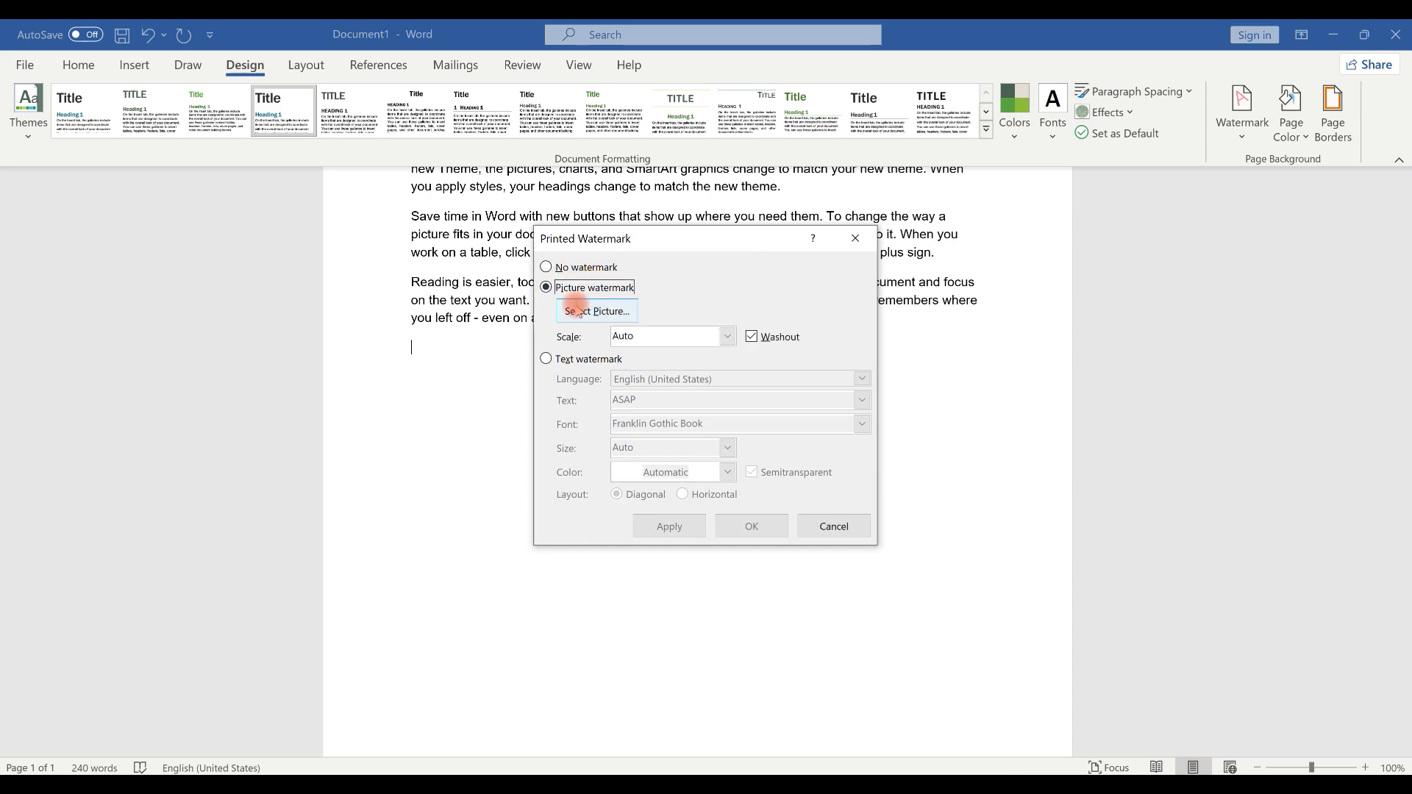
click(715, 439)
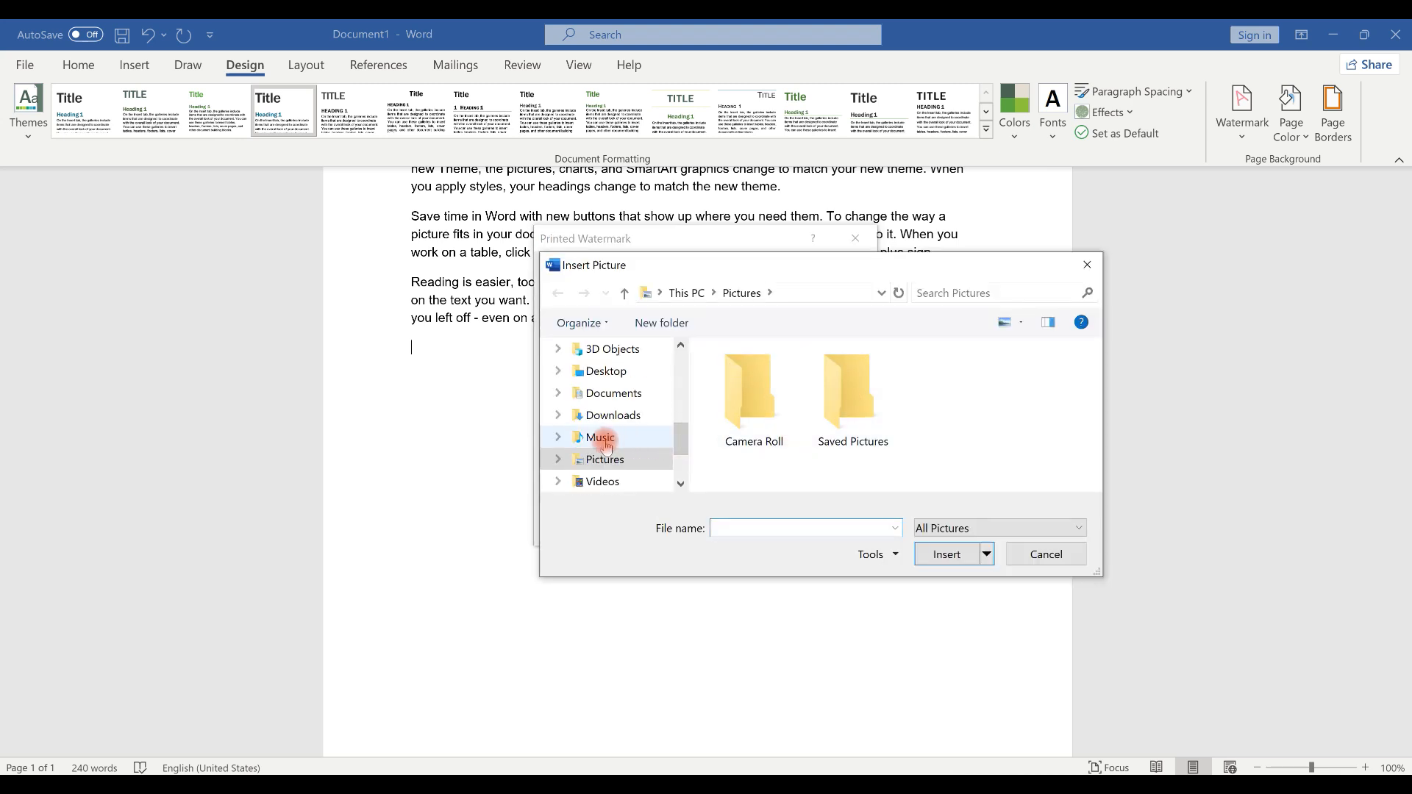
click(1087, 264)
click(598, 312)
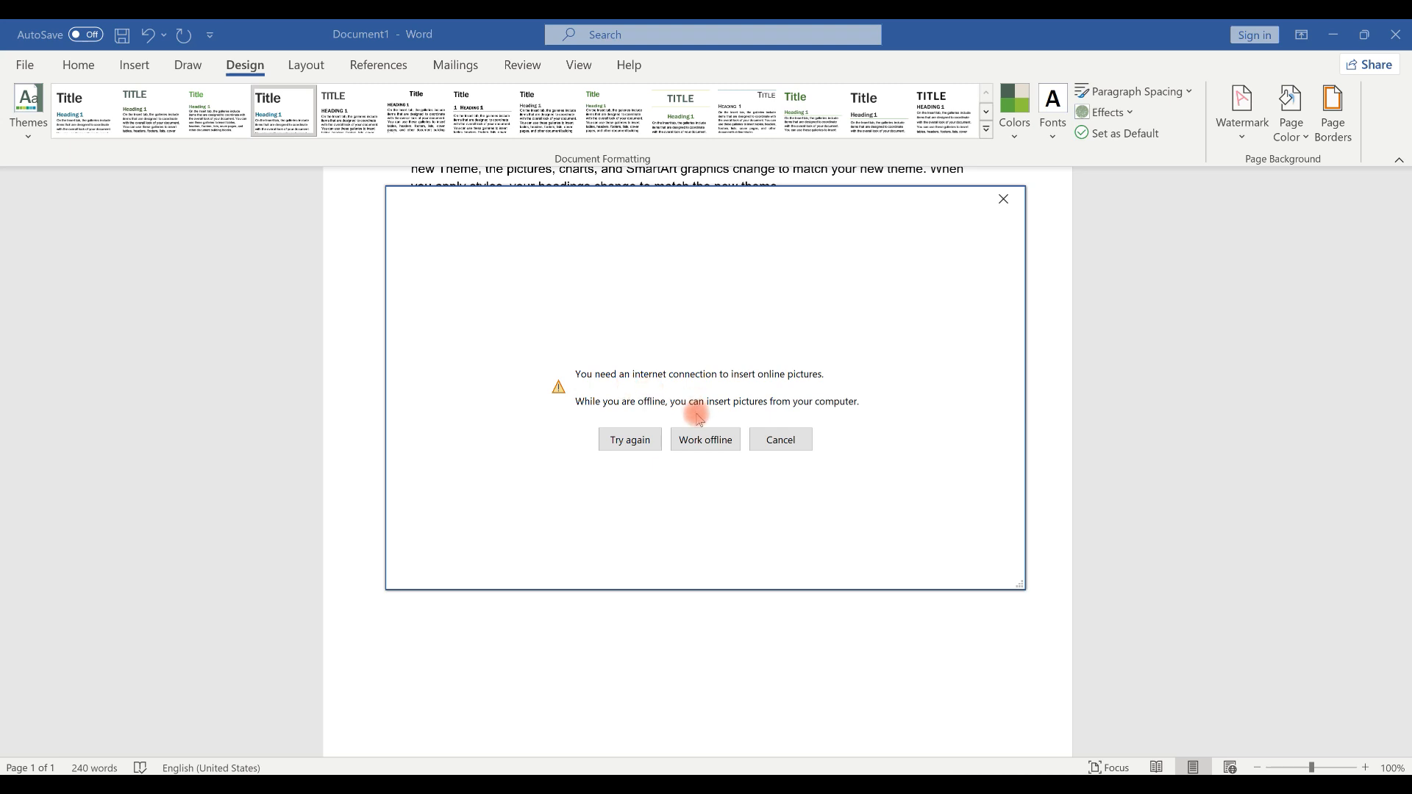
click(698, 437)
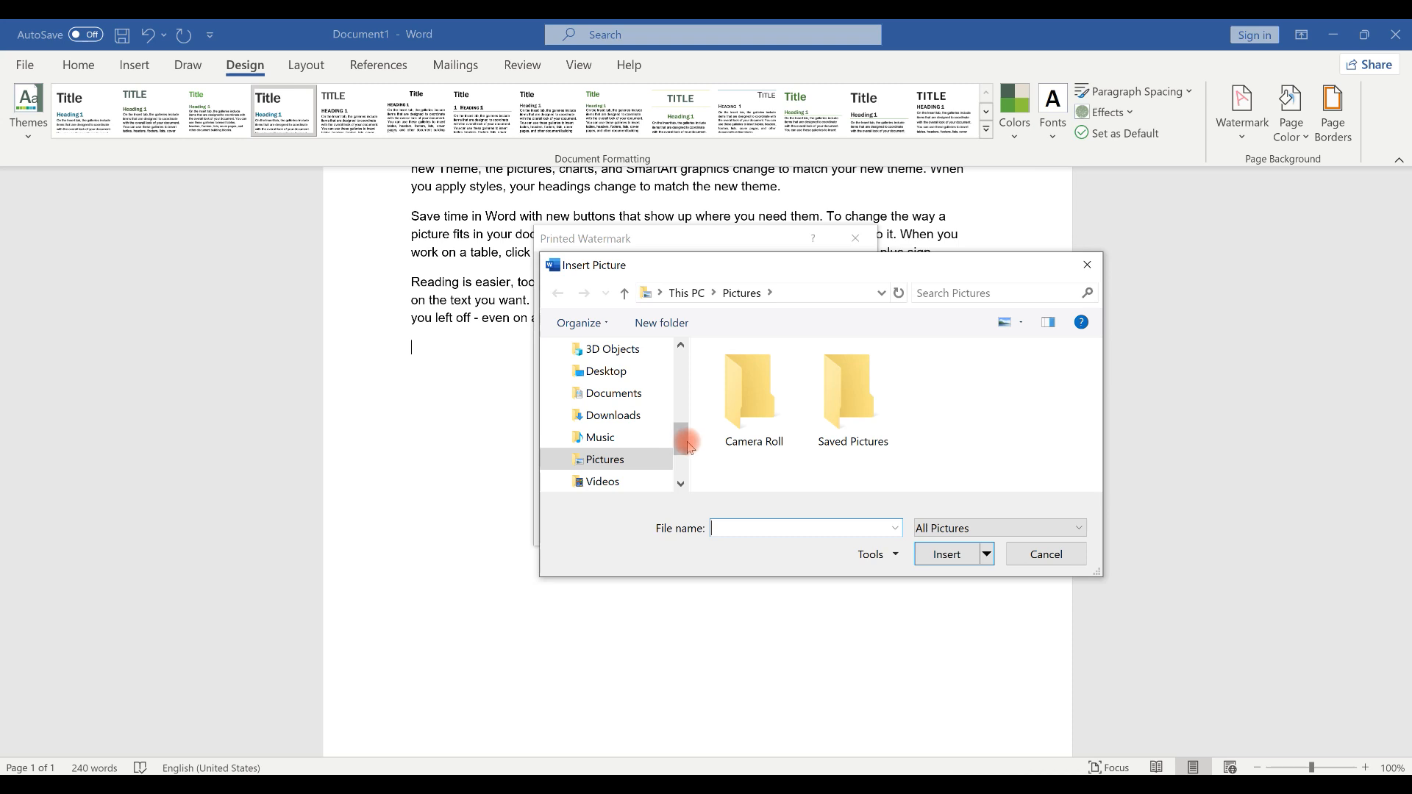
drag(681, 441, 677, 404)
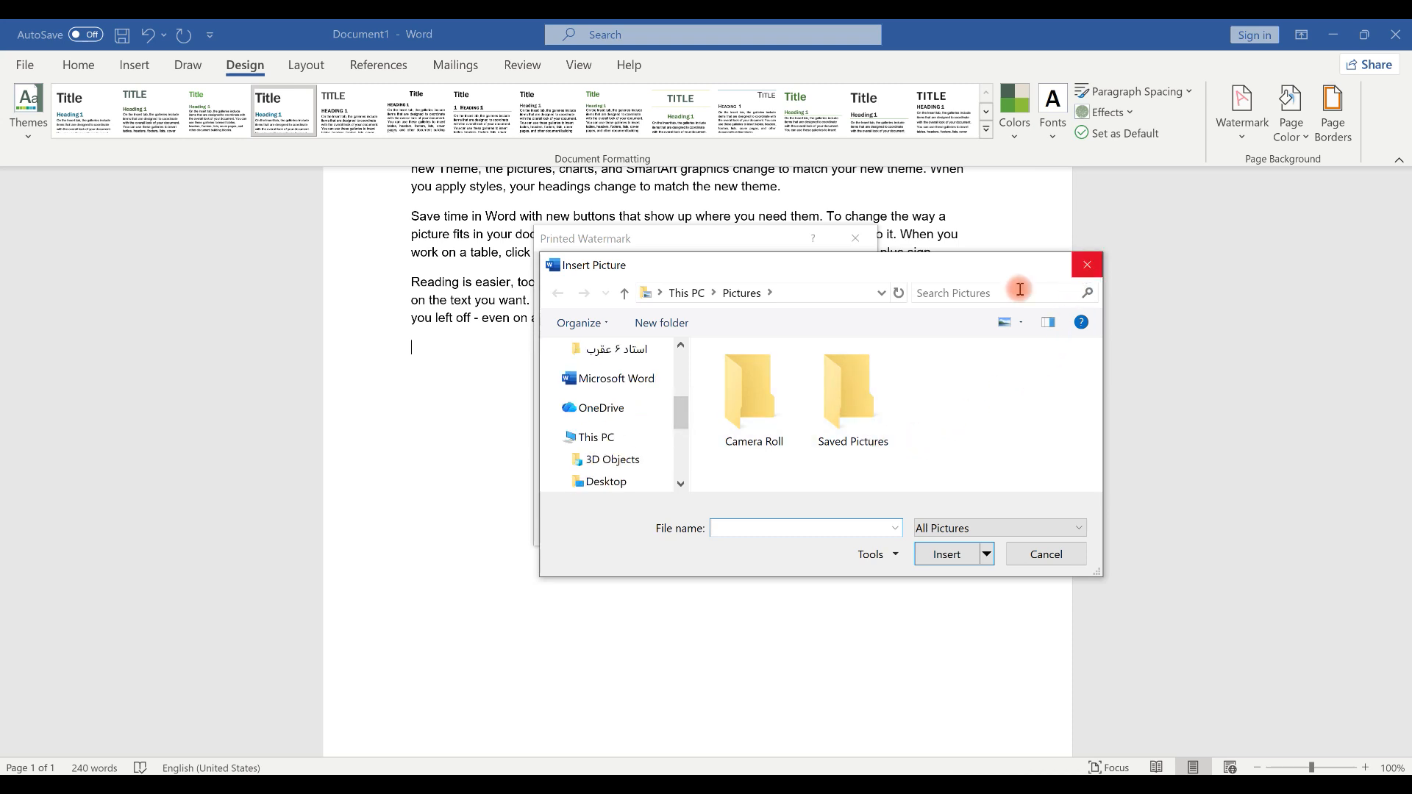
click(1084, 266)
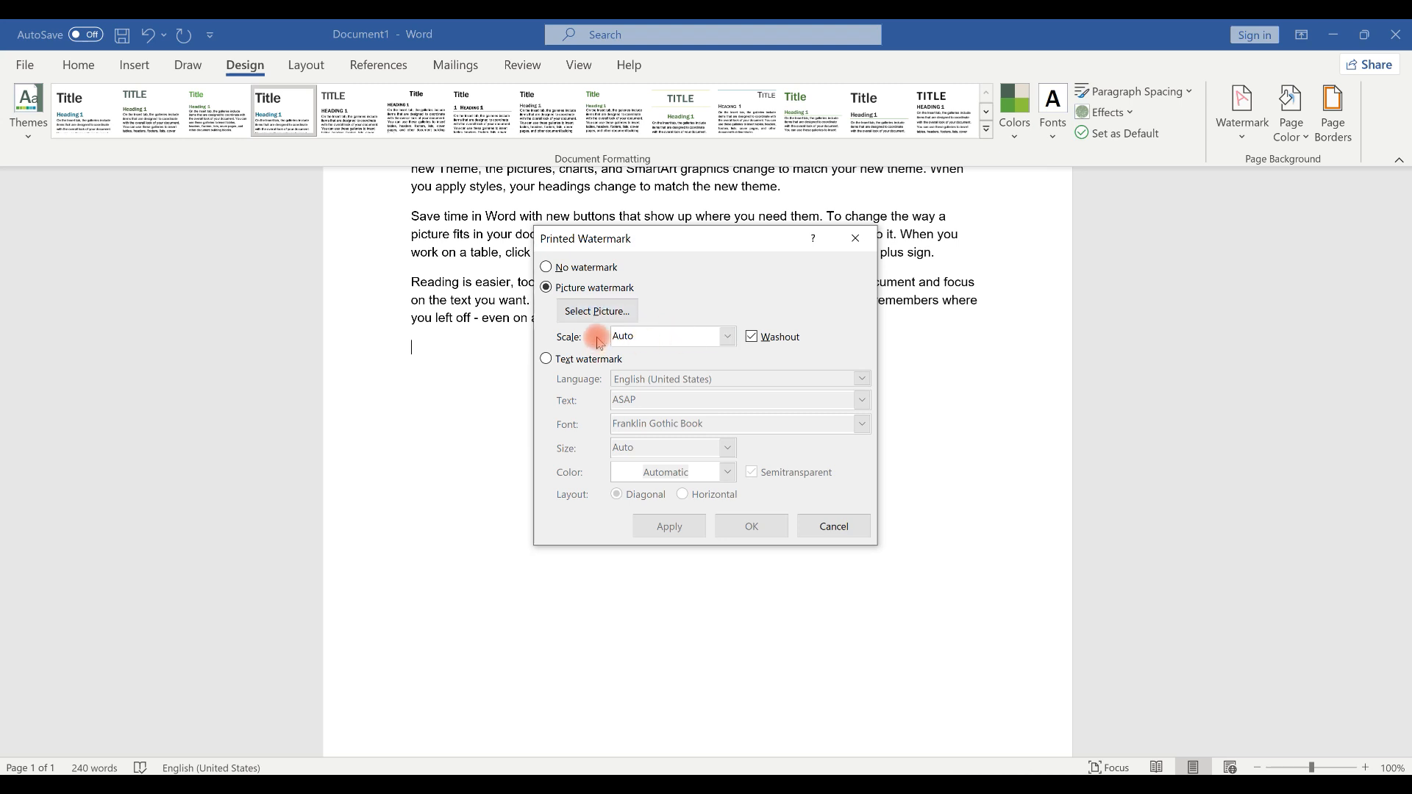
Step: Add a diagonal, semitransparent custom text watermark reading "Prepared by:" followed by the author's name
click(563, 361)
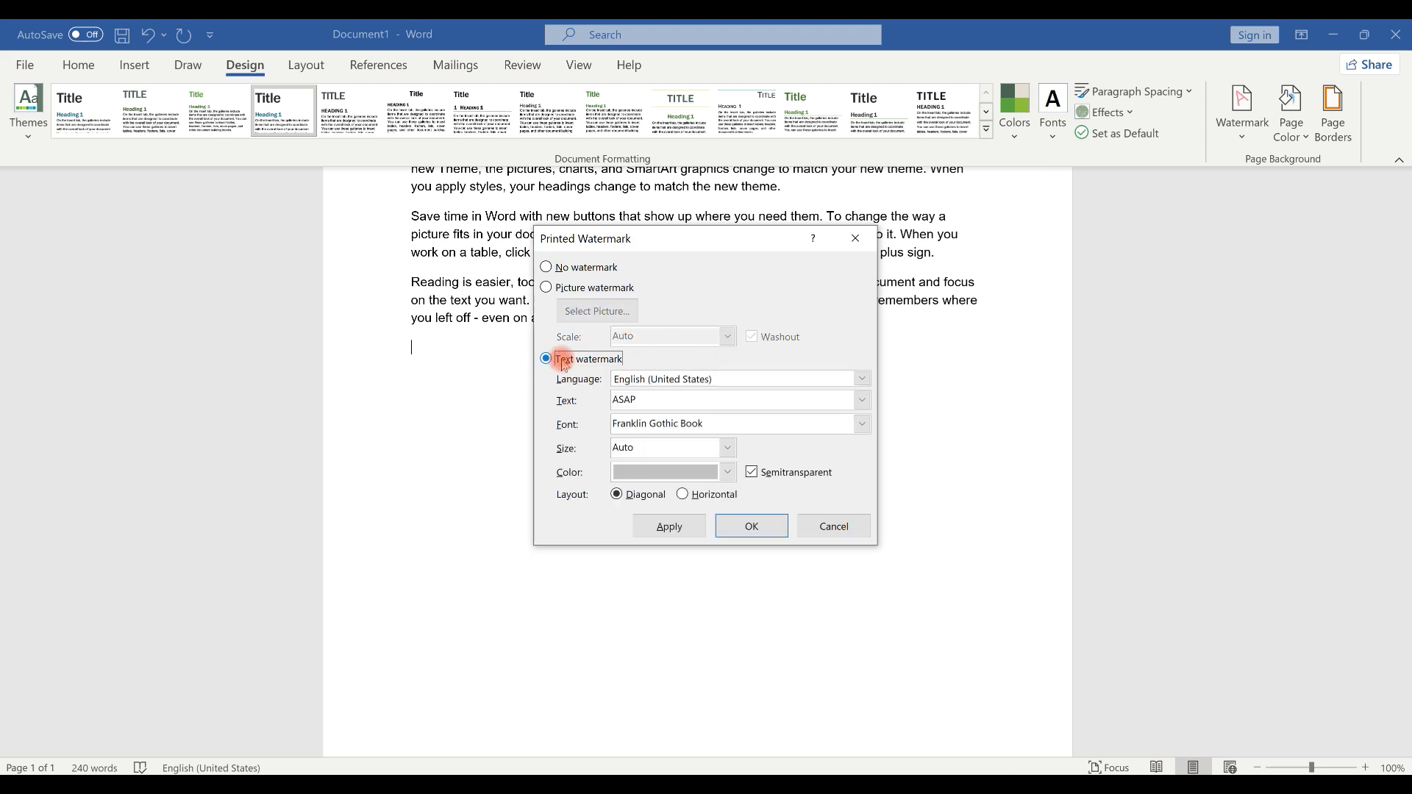
drag(669, 399, 566, 400)
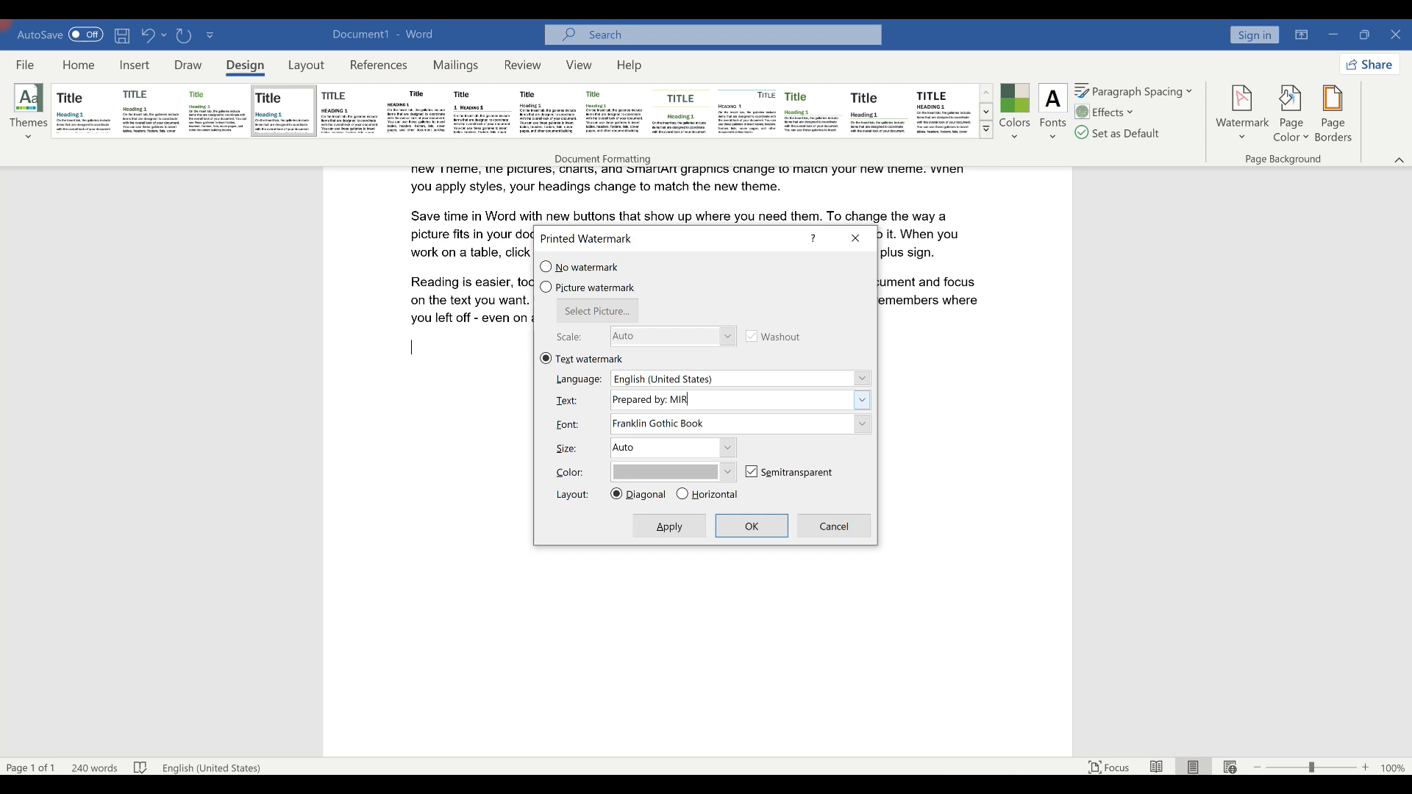
click(750, 525)
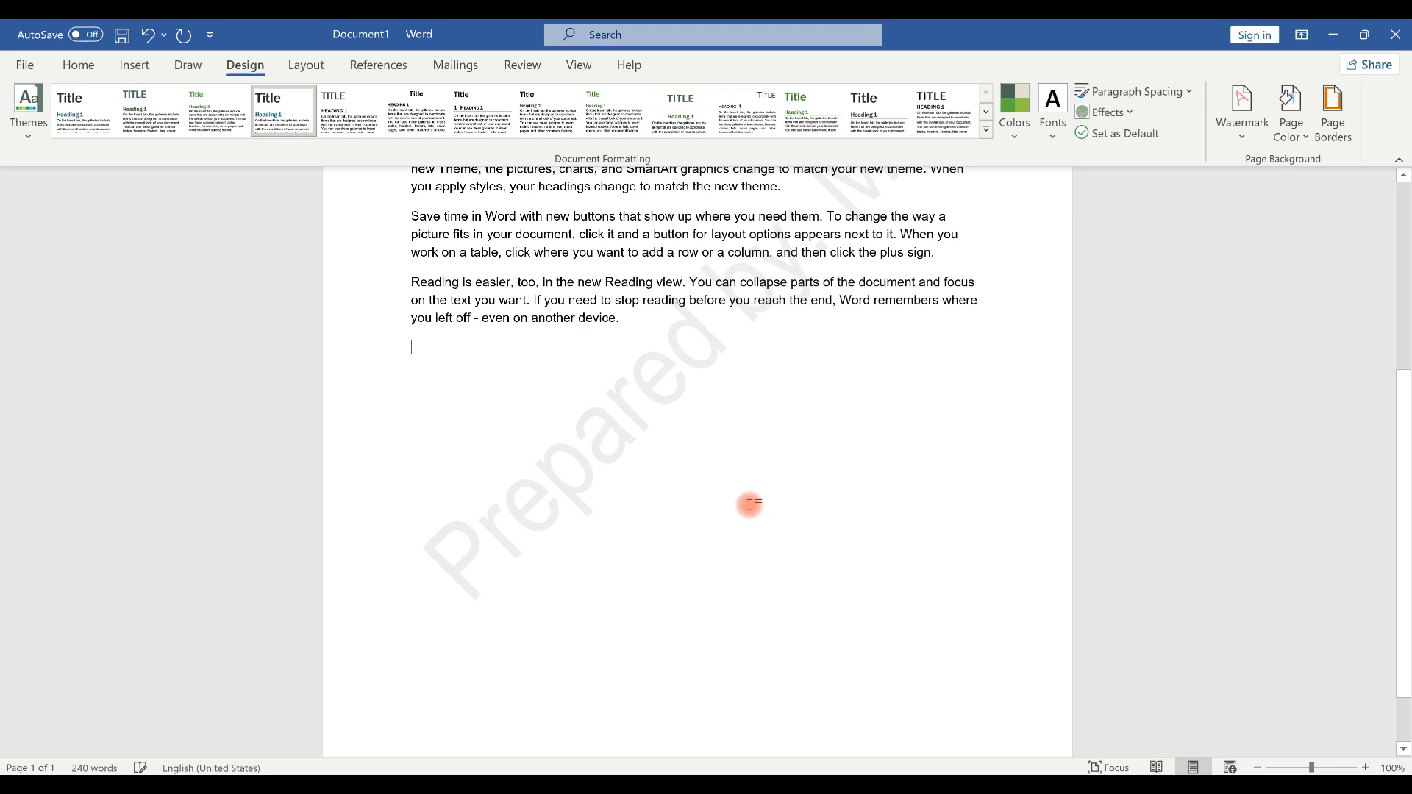
drag(1403, 424, 1403, 323)
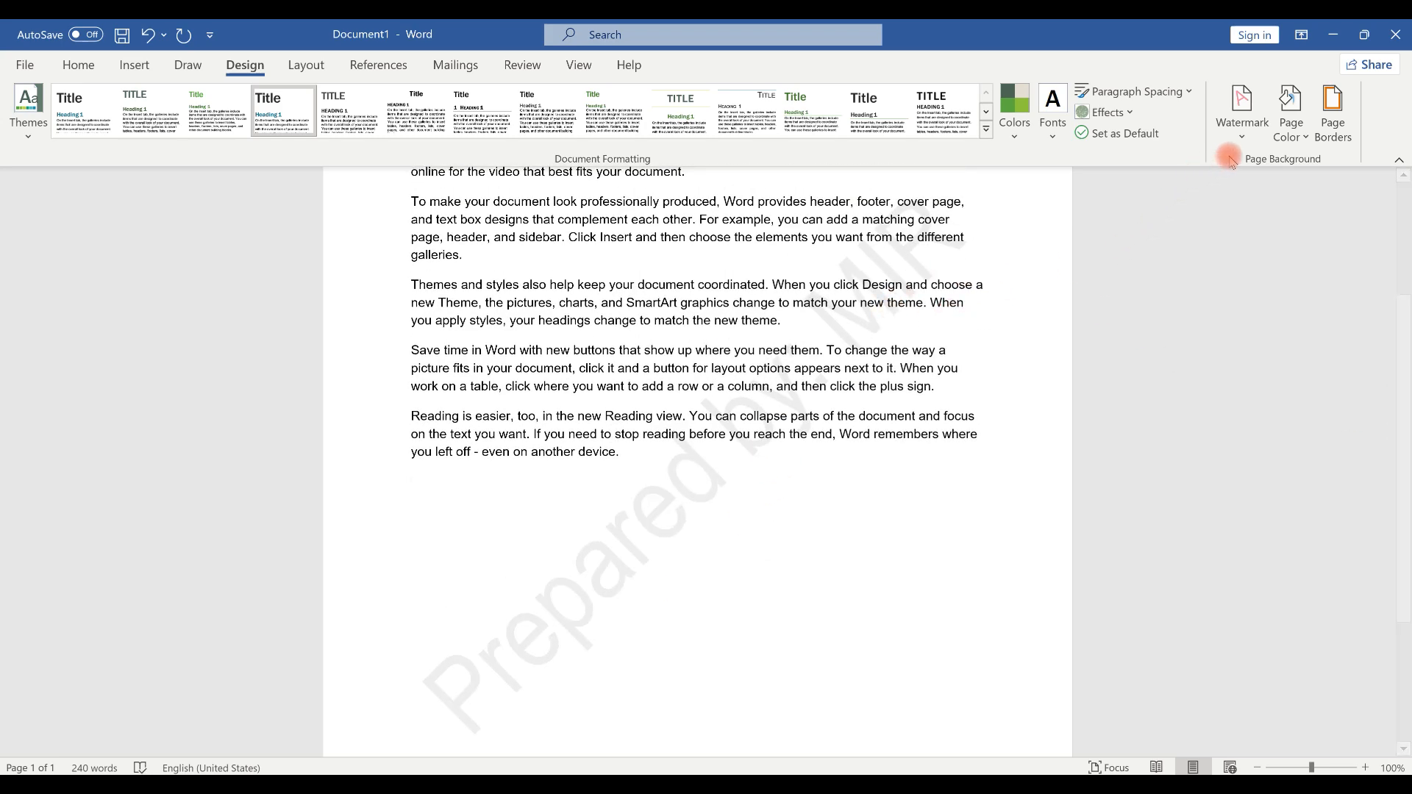
Step: Change the custom text watermark's font to Urdu Typesetting and its size to 54
click(1241, 111)
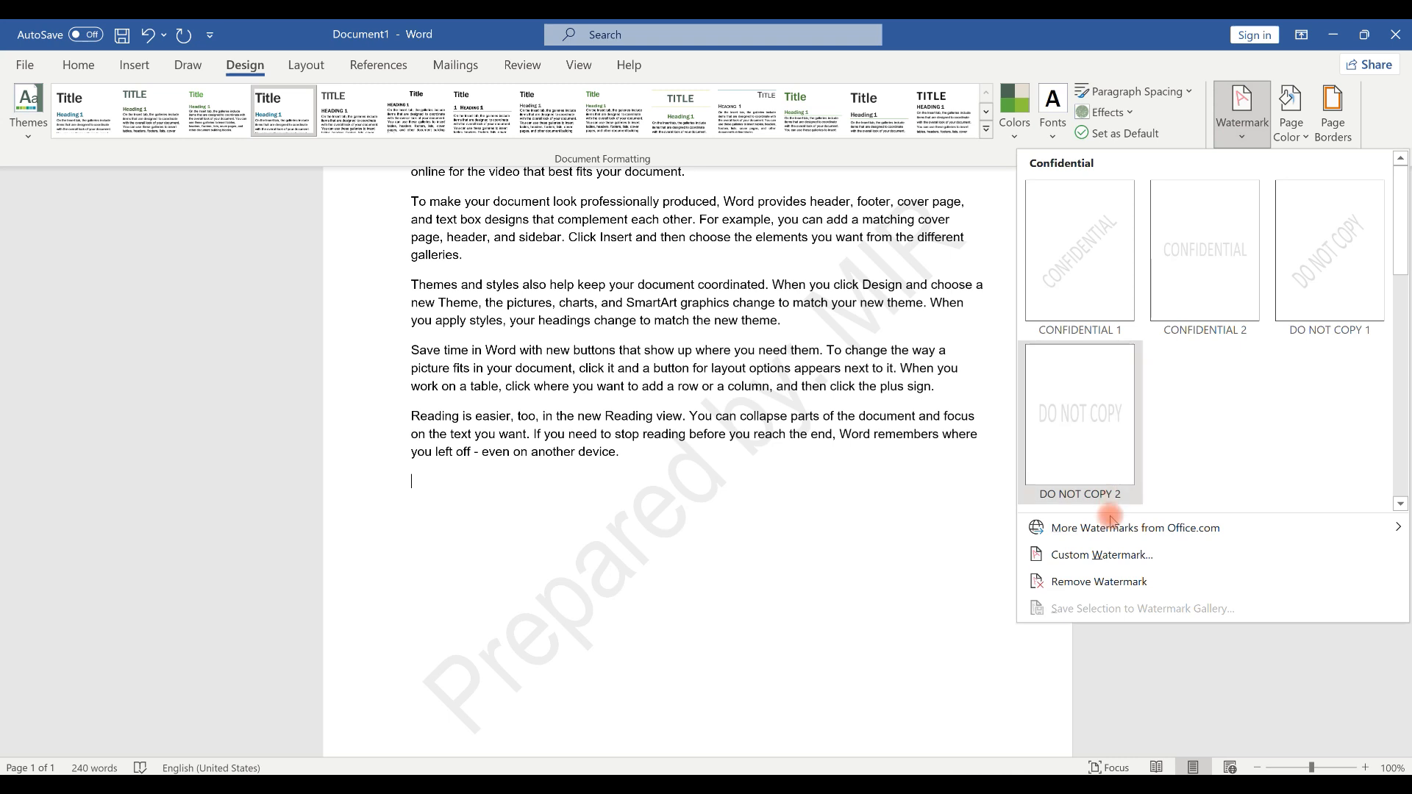
click(1111, 557)
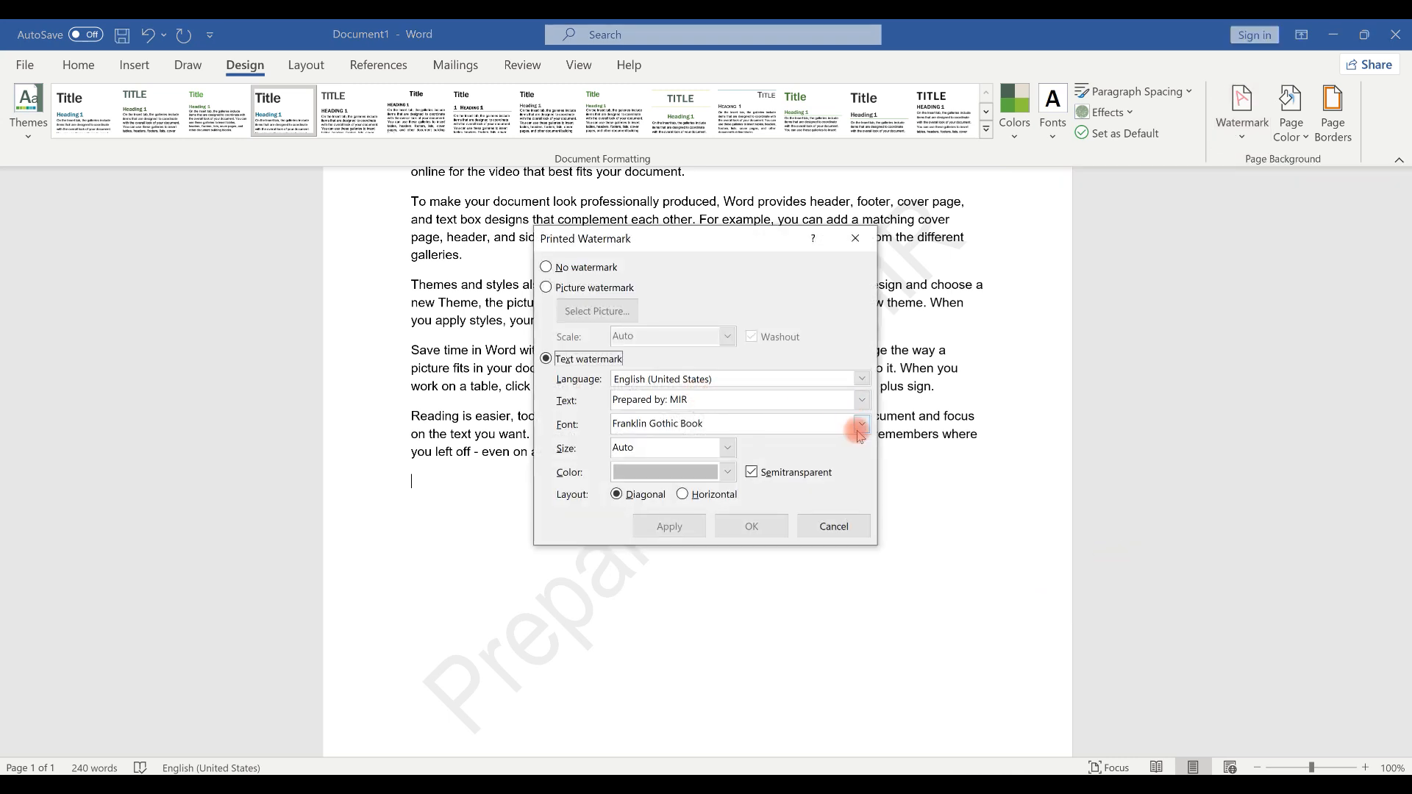
click(859, 427)
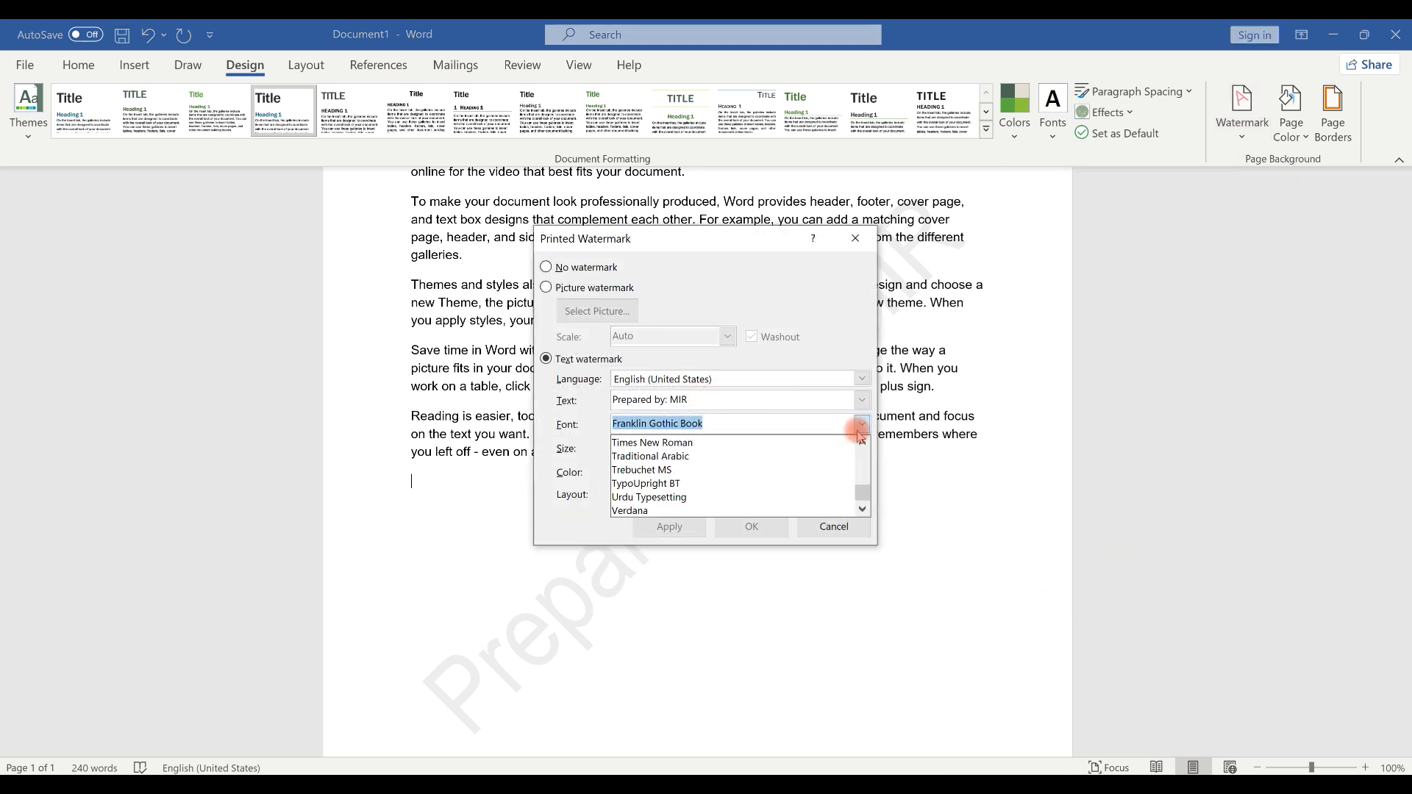
click(743, 497)
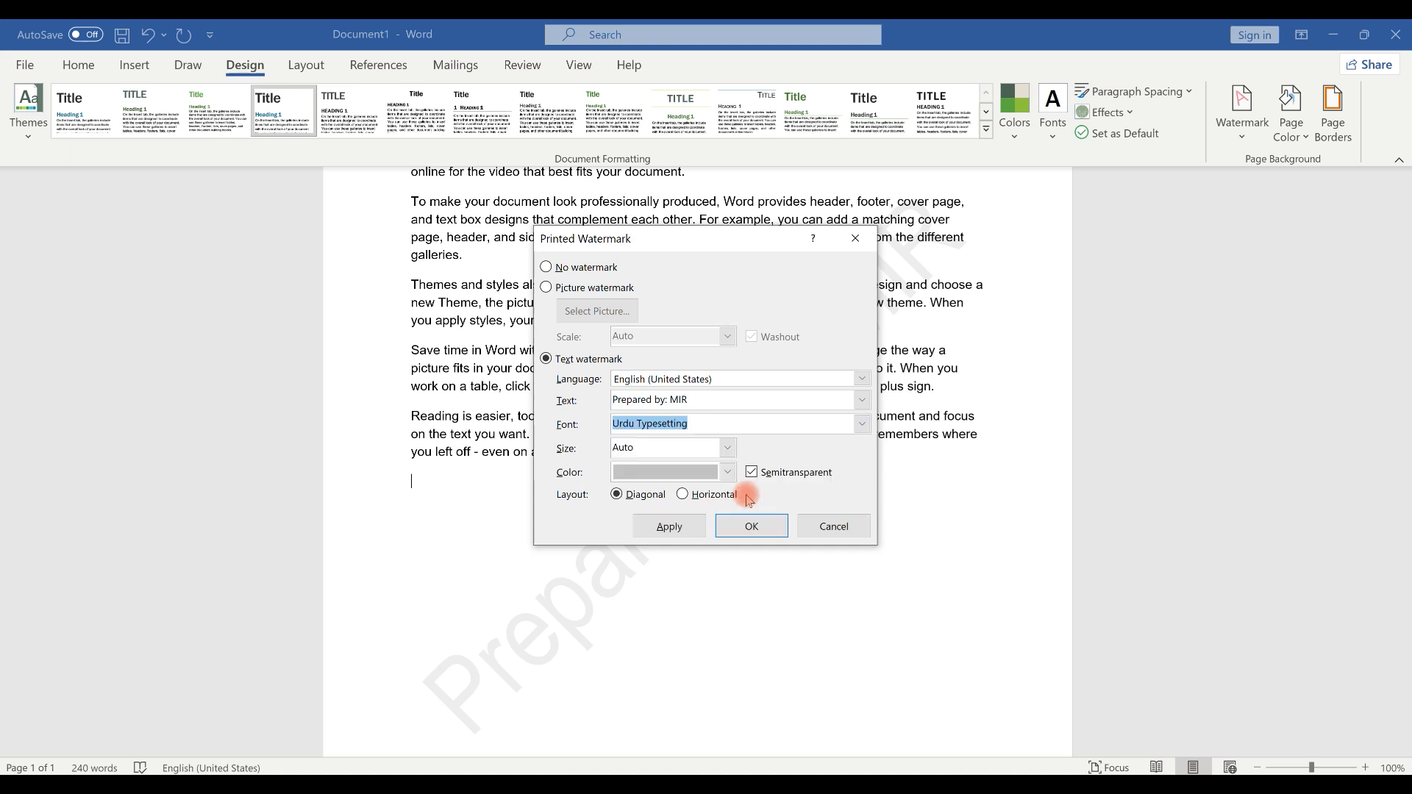
click(727, 449)
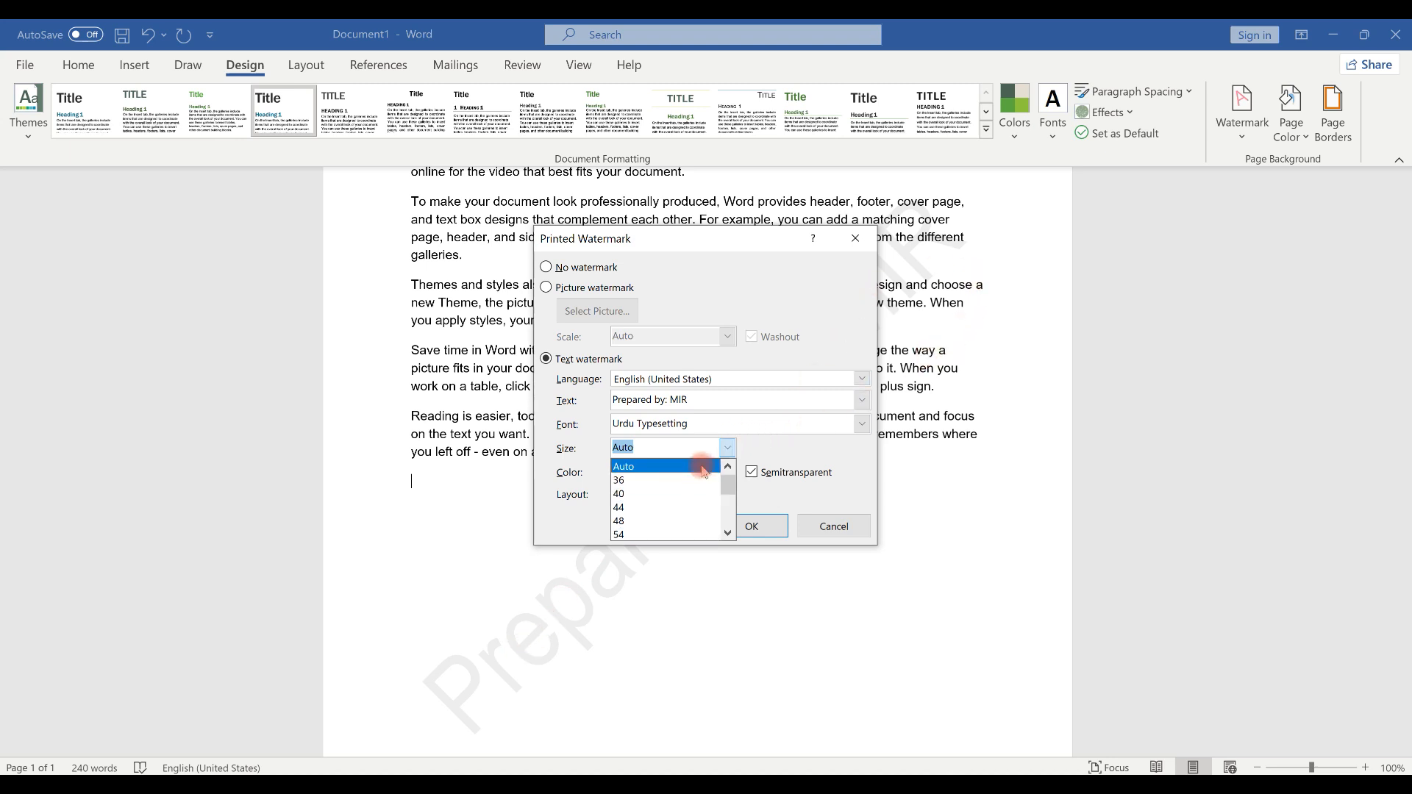
click(680, 534)
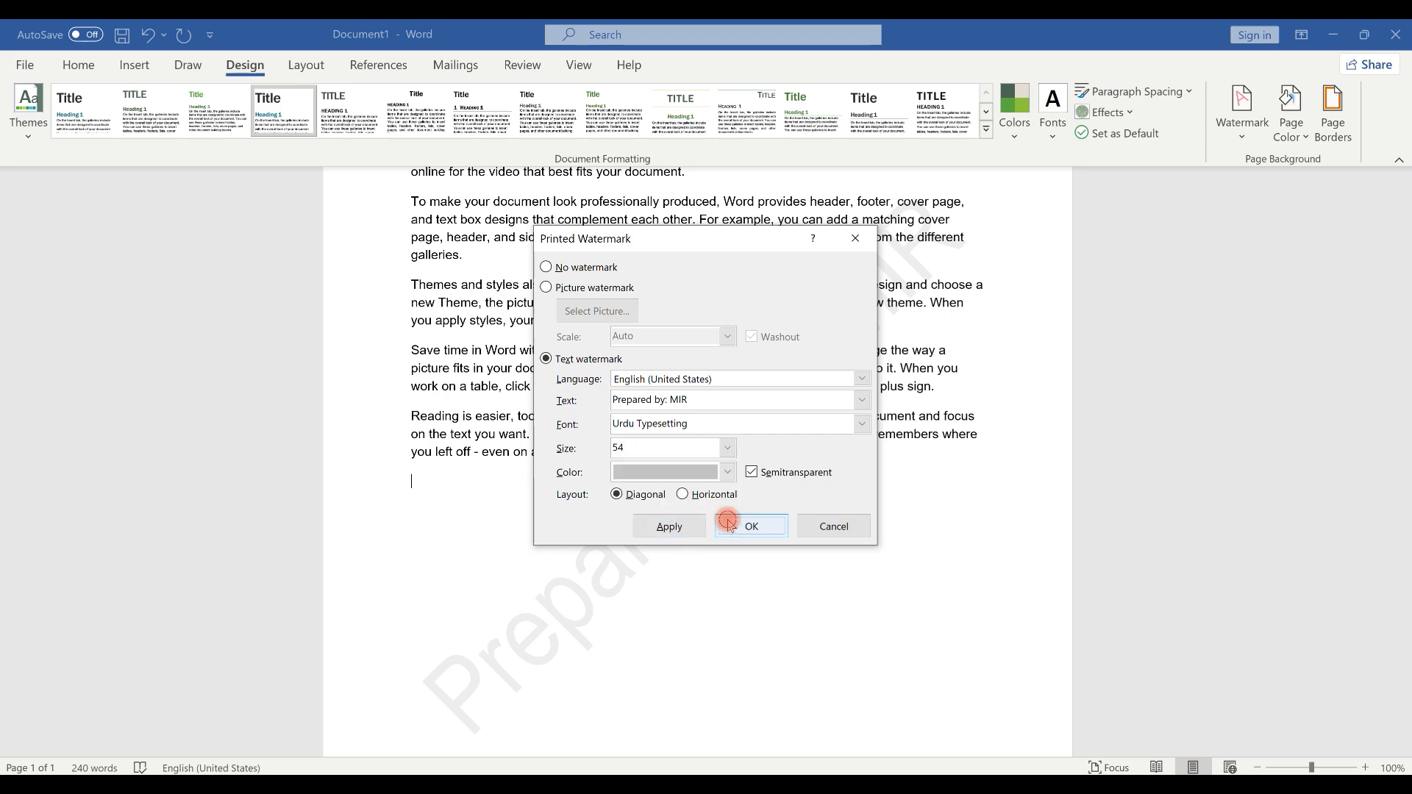
click(728, 522)
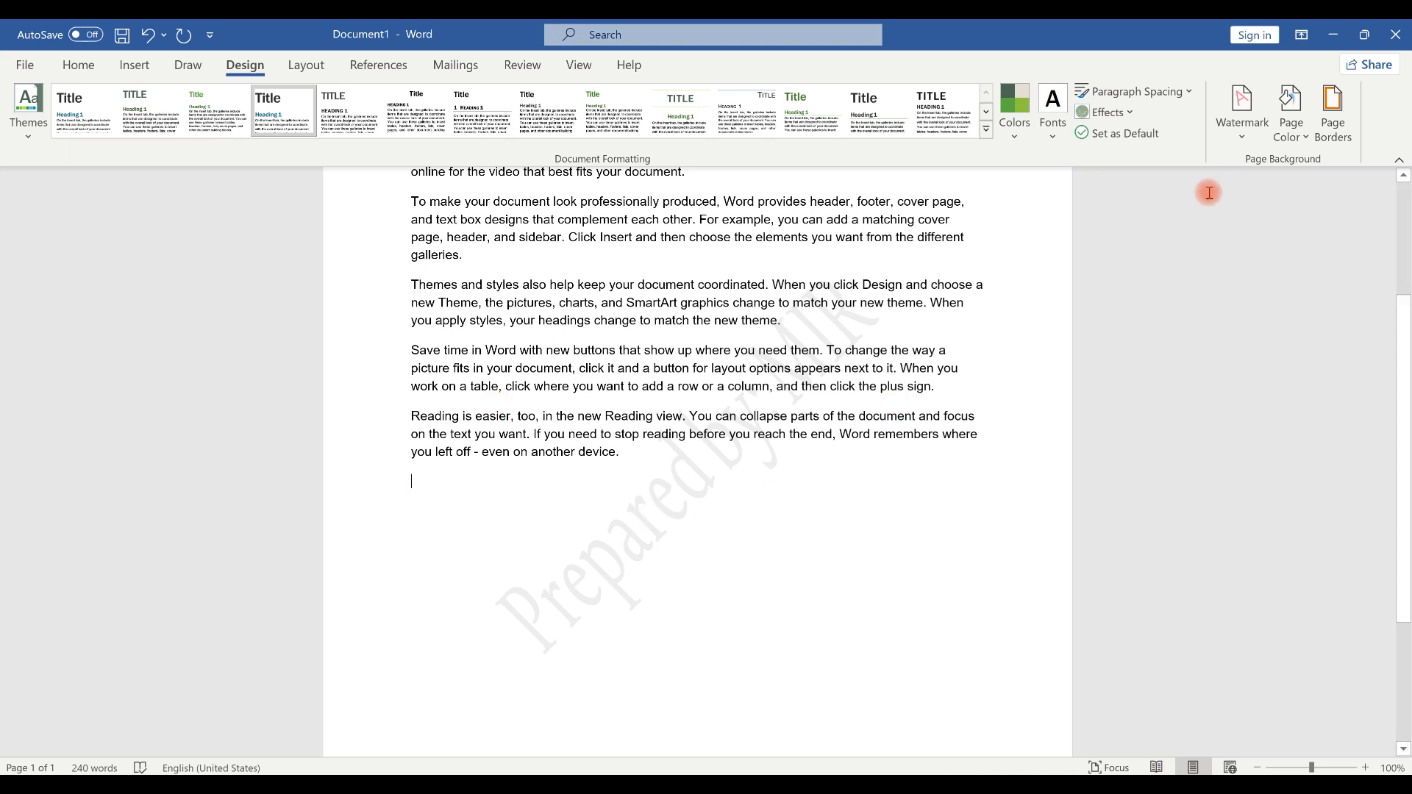
Step: View the watermark's color choices without picking one, and set the text watermark's layout to Horizontal
click(1241, 117)
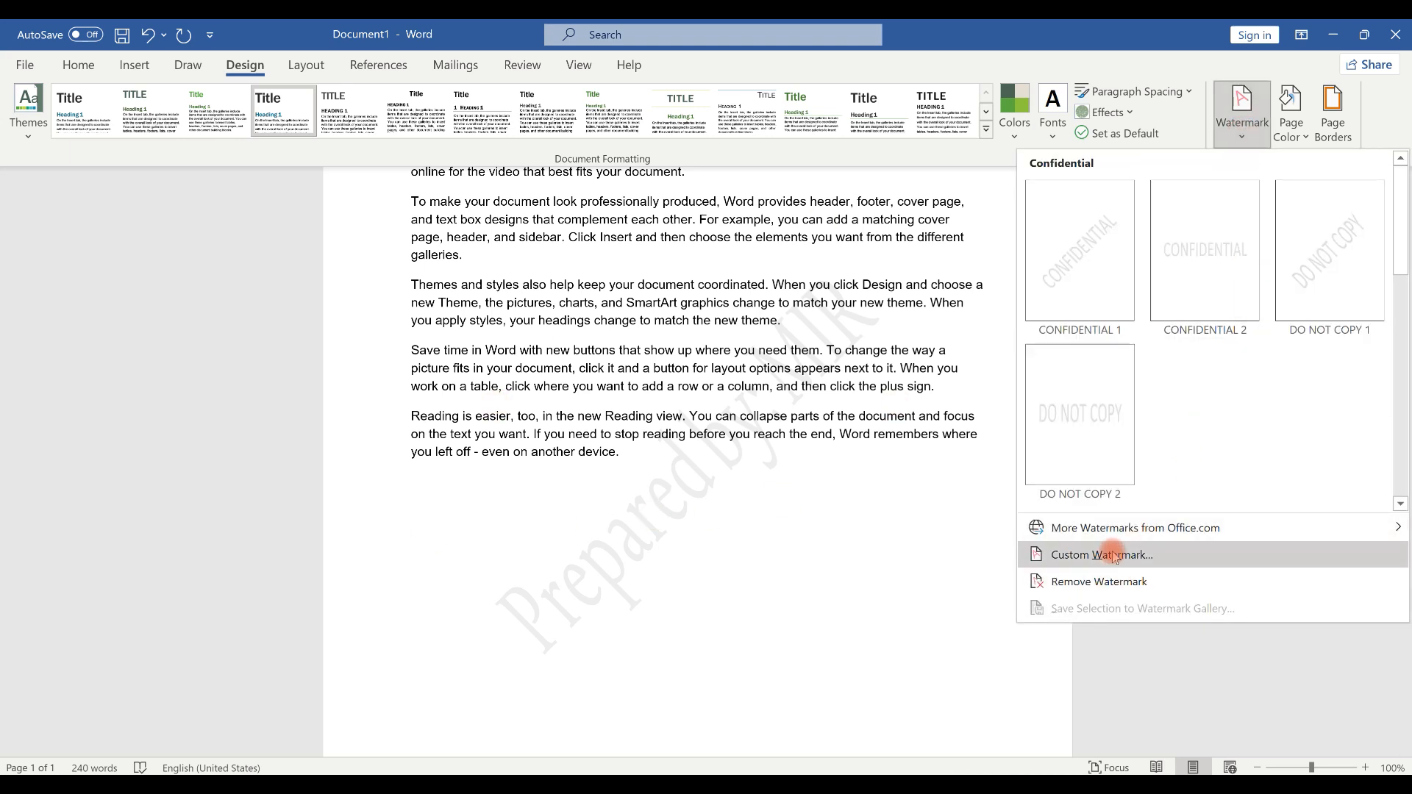
click(1110, 555)
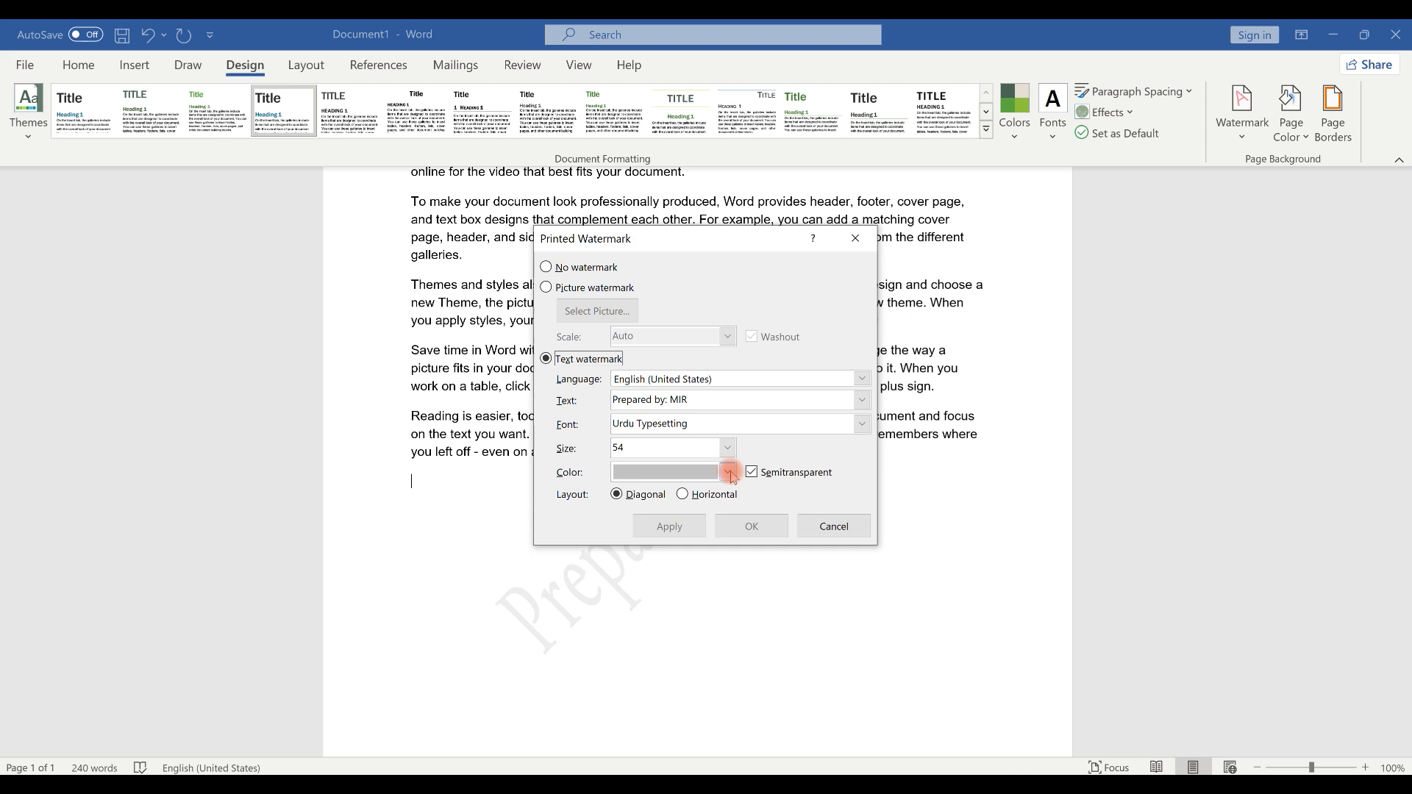
click(727, 472)
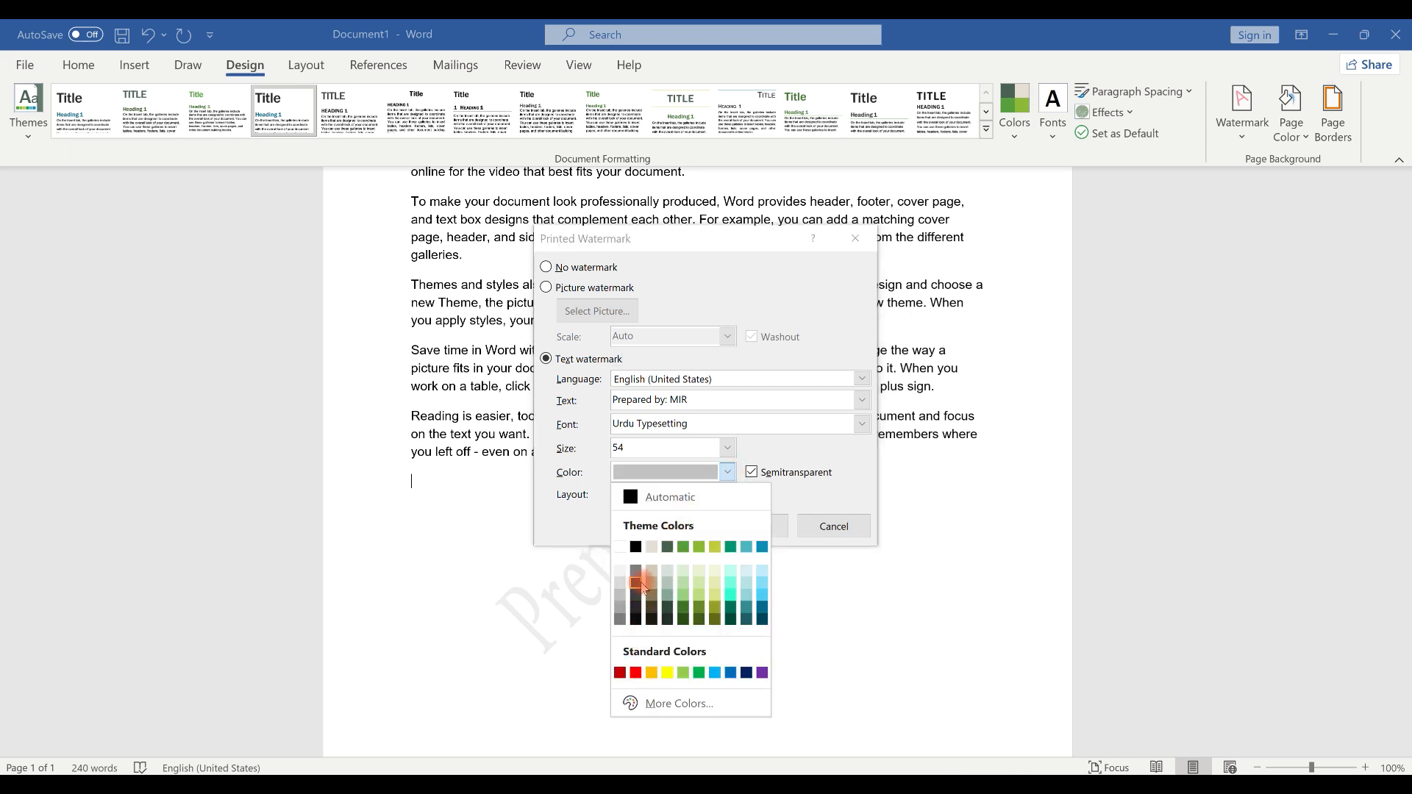
click(825, 482)
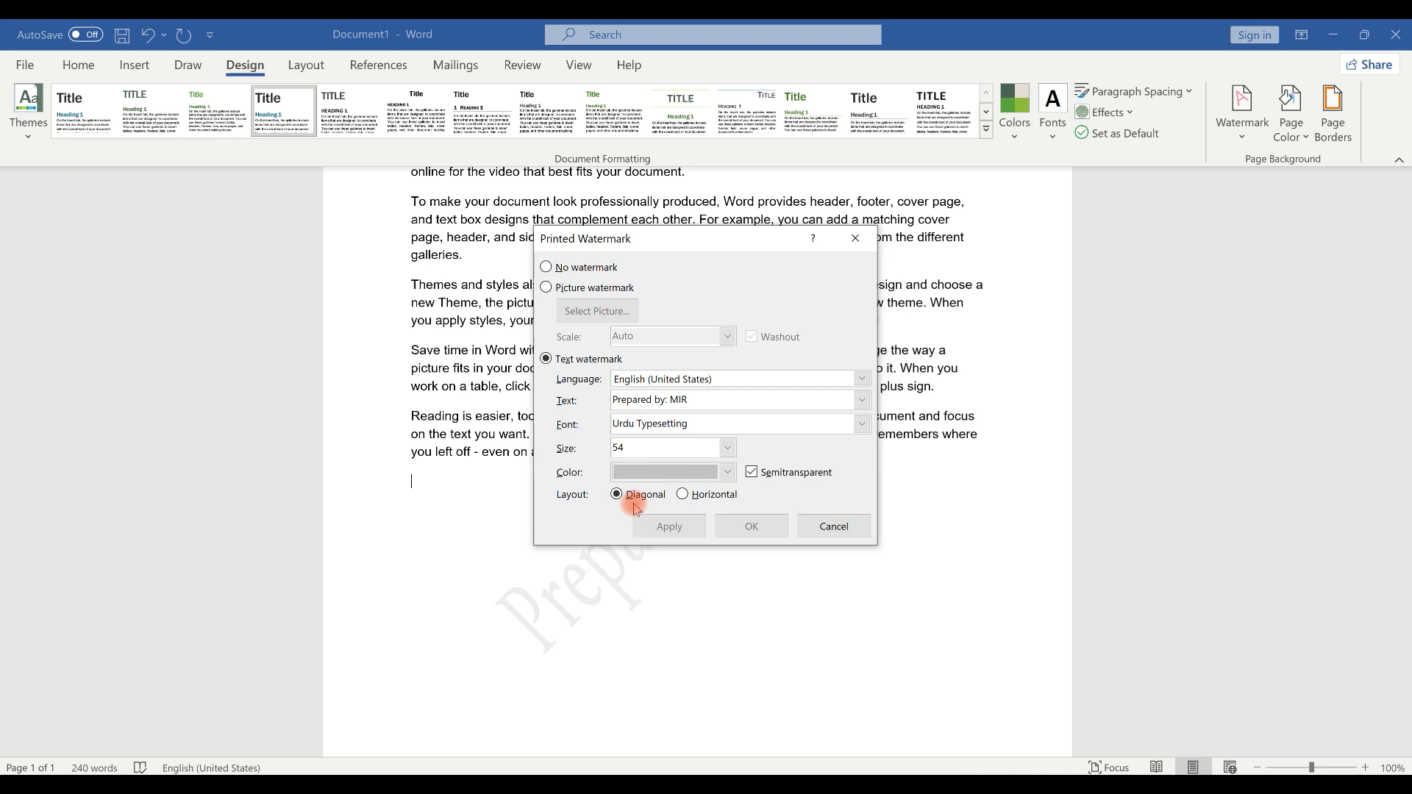
click(697, 500)
click(771, 524)
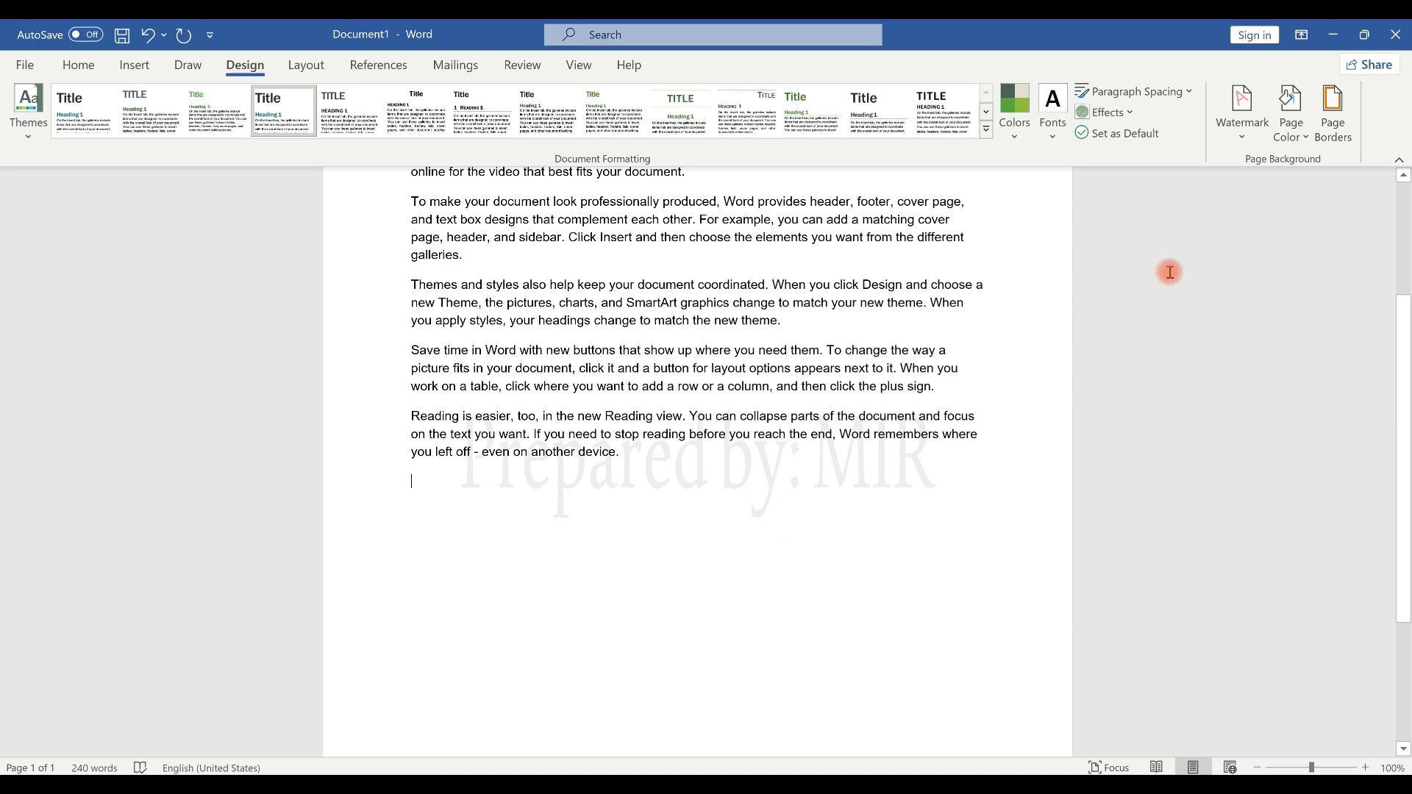
Step: Set the custom text watermark's layout back to Diagonal
click(1259, 130)
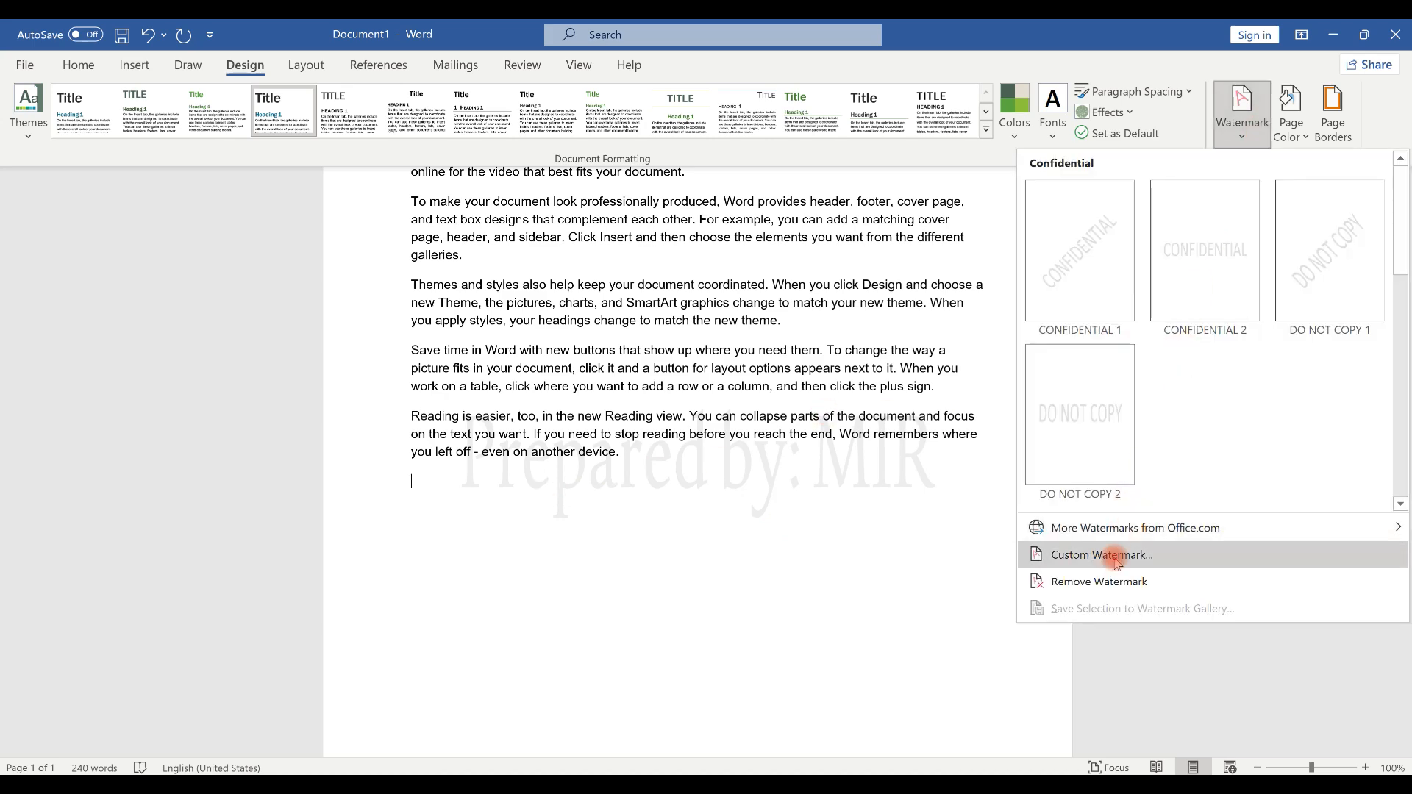
click(1029, 552)
click(621, 493)
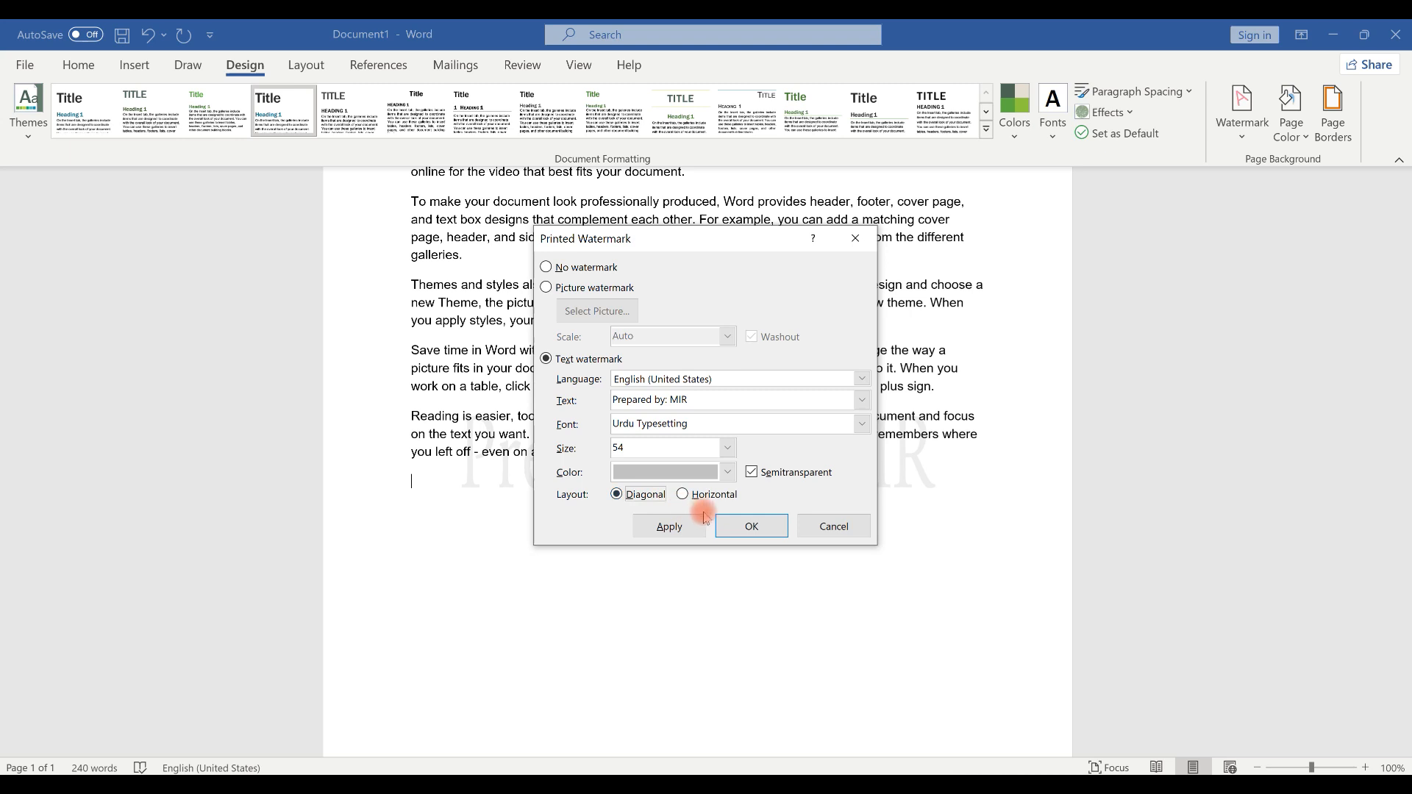
click(739, 528)
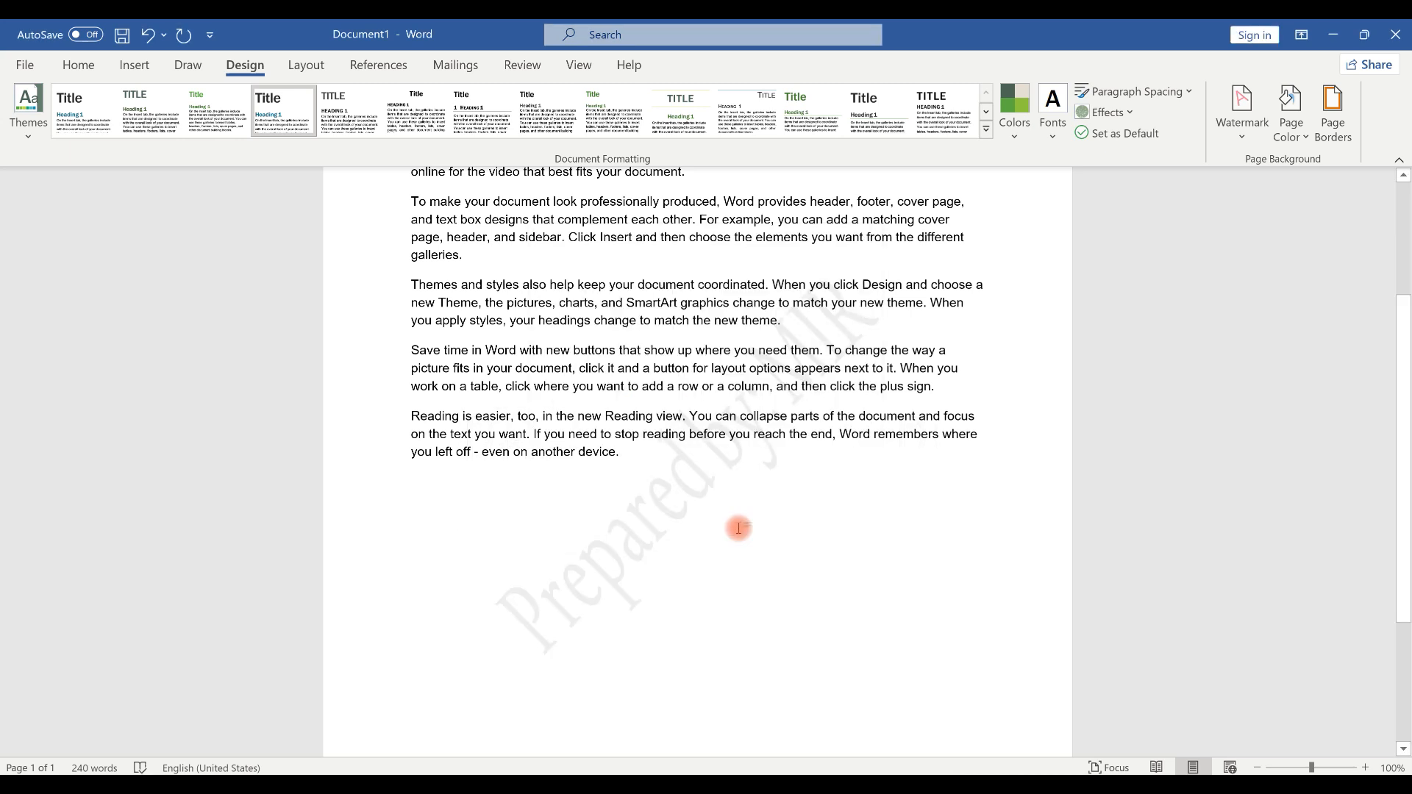
Step: Open the computer's Pictures folder offline as the source for a picture watermark, and cancel without choosing a picture
click(1242, 110)
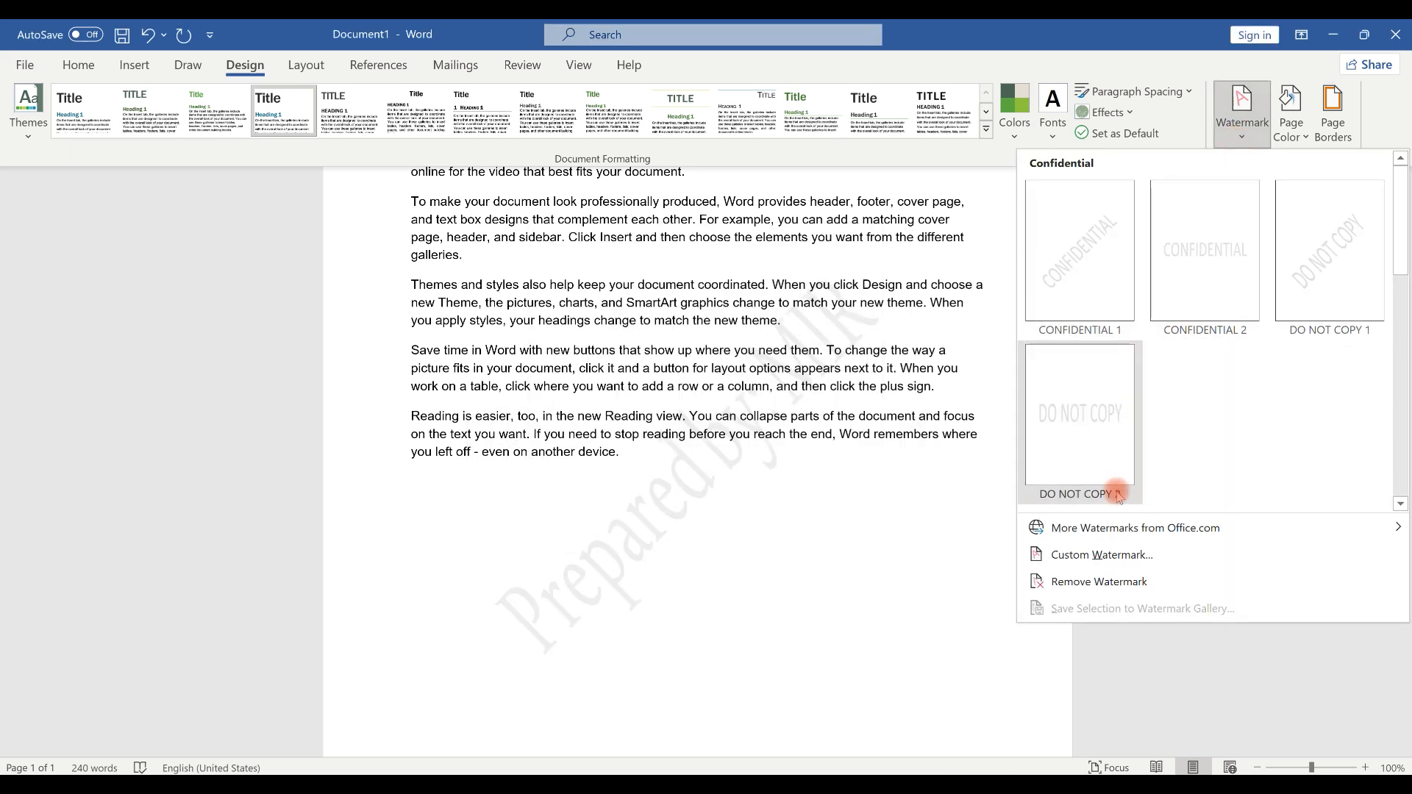
click(1097, 558)
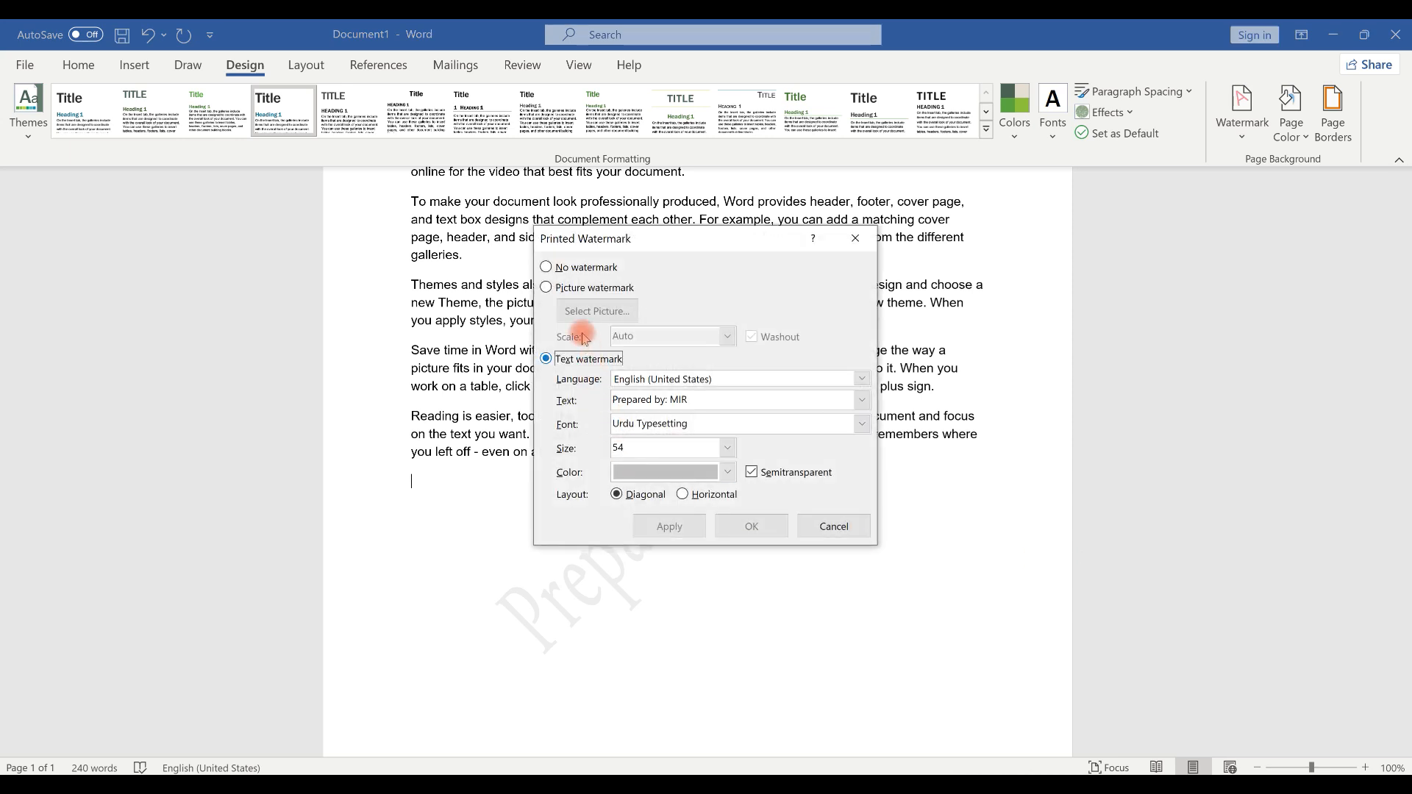
click(548, 288)
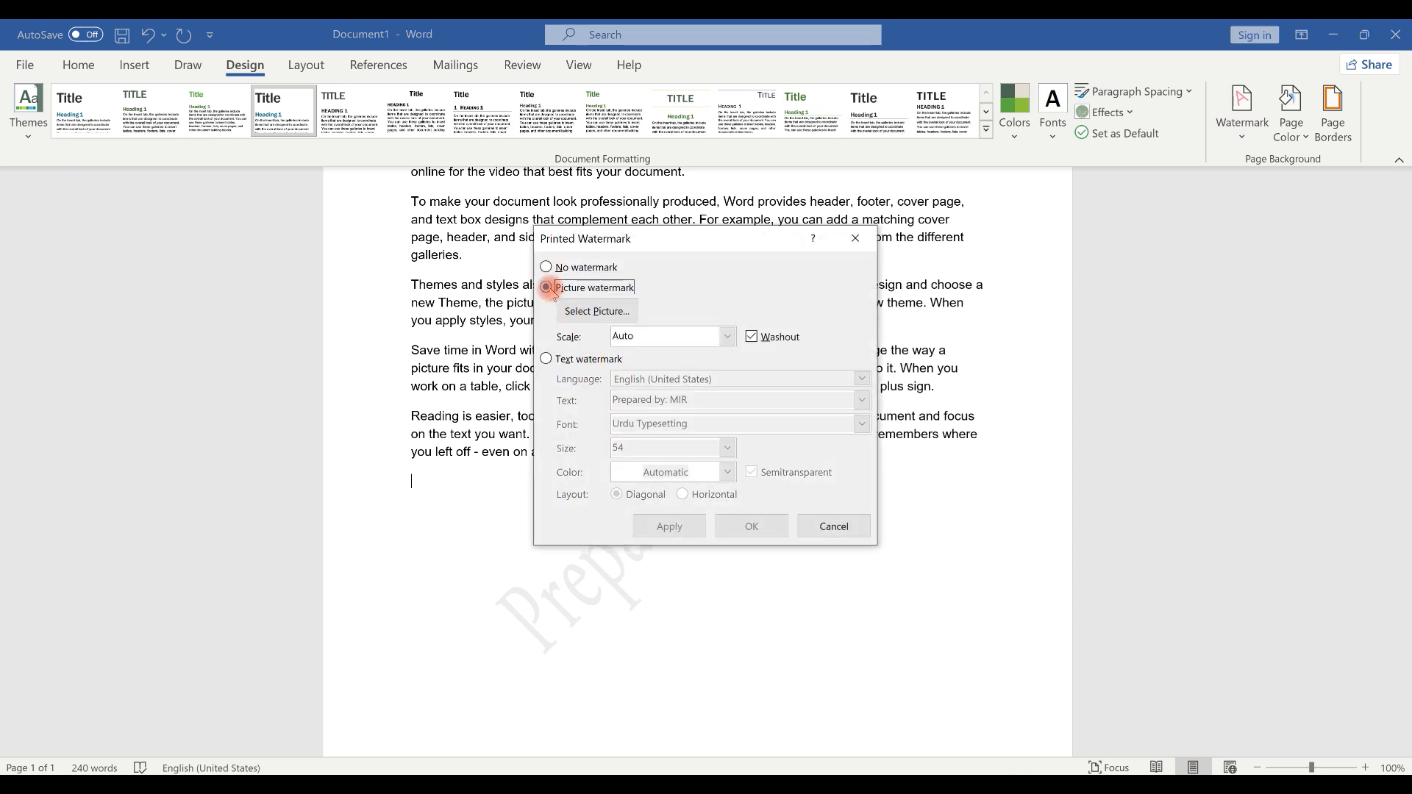
click(577, 312)
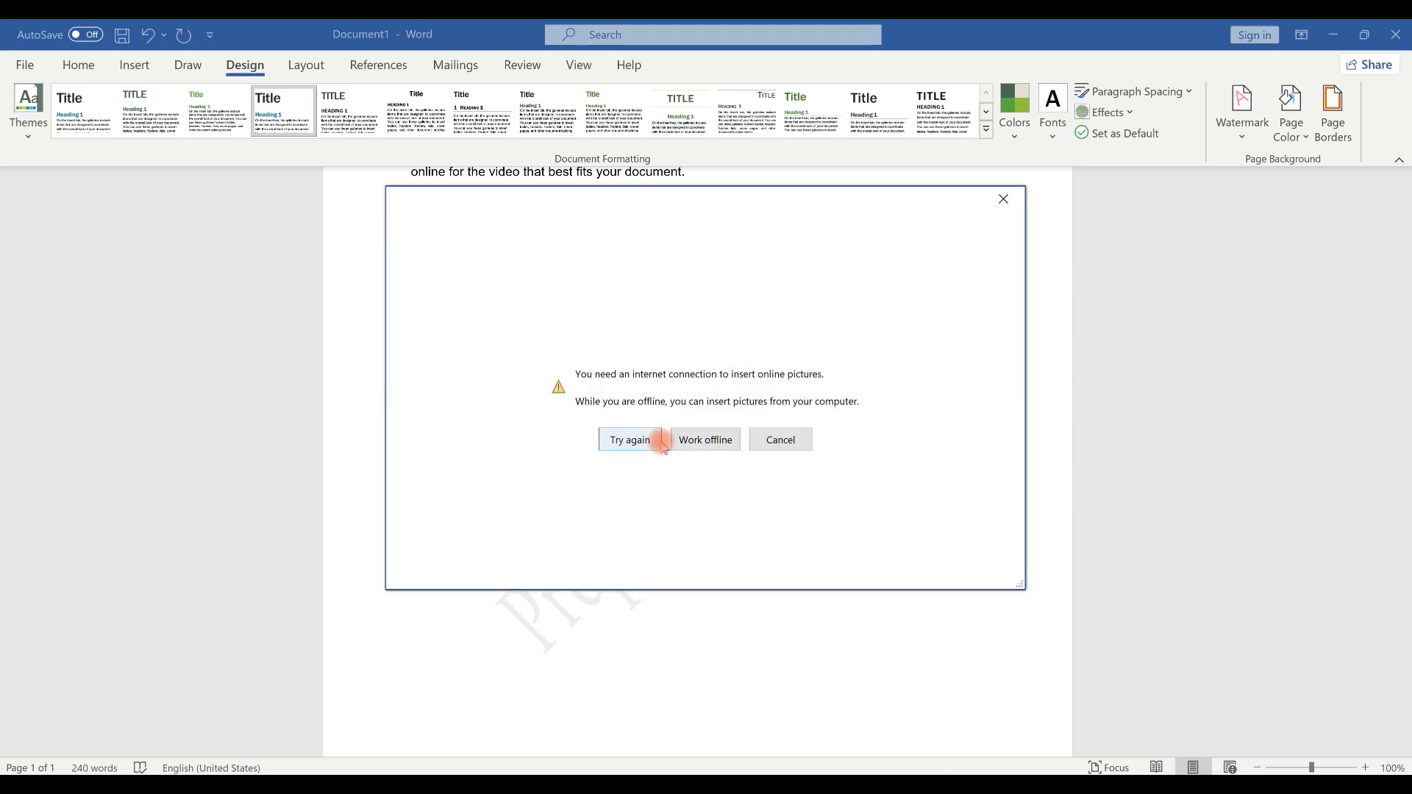
click(690, 441)
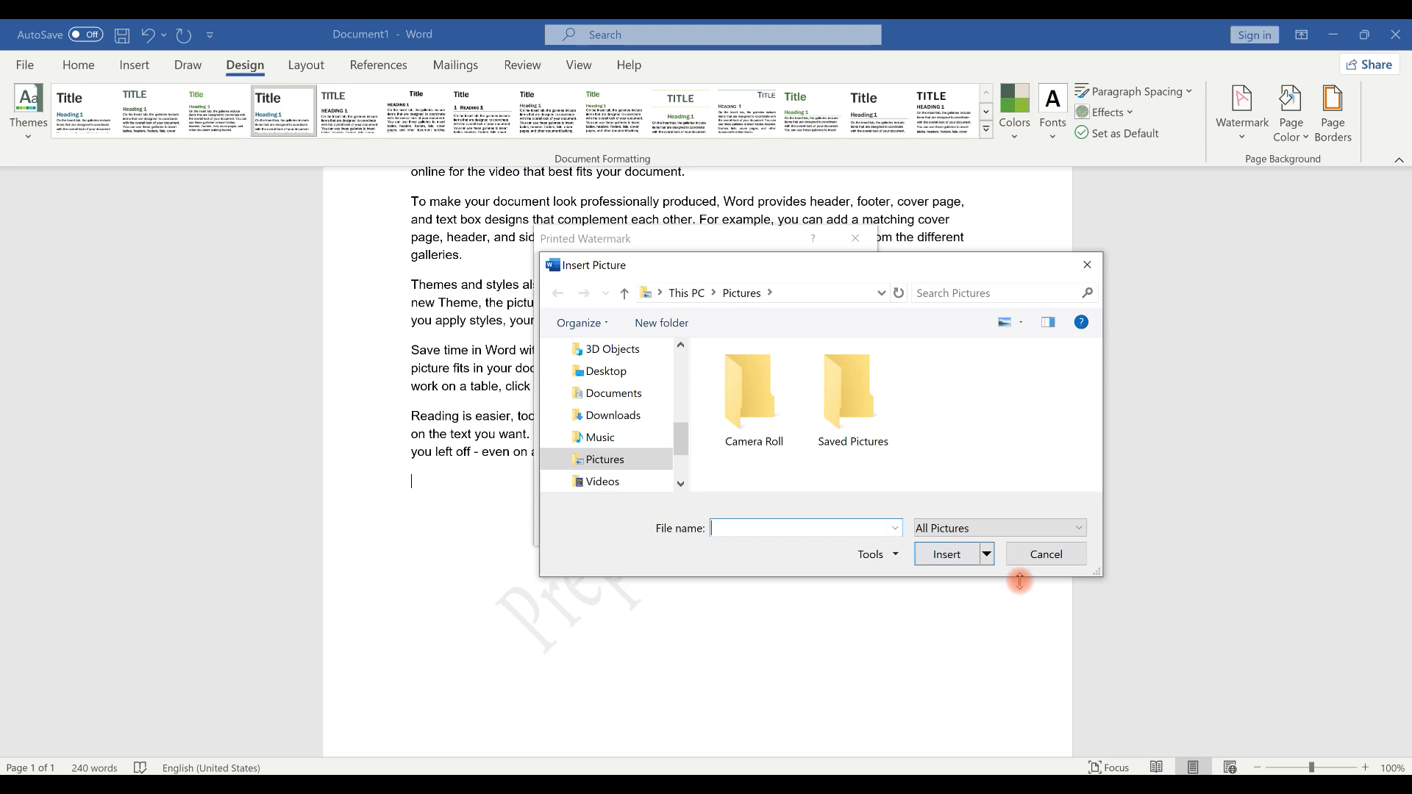
click(1027, 558)
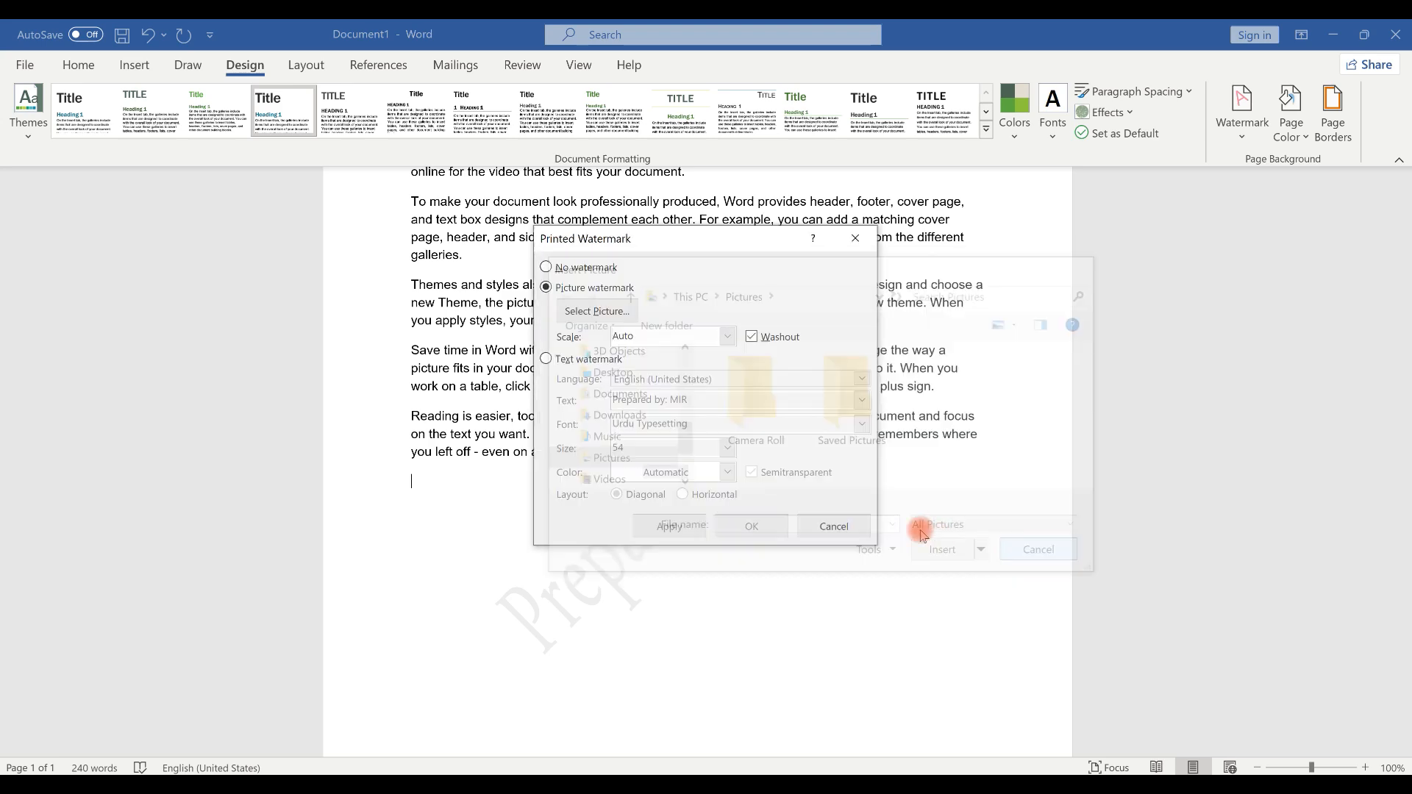
click(835, 523)
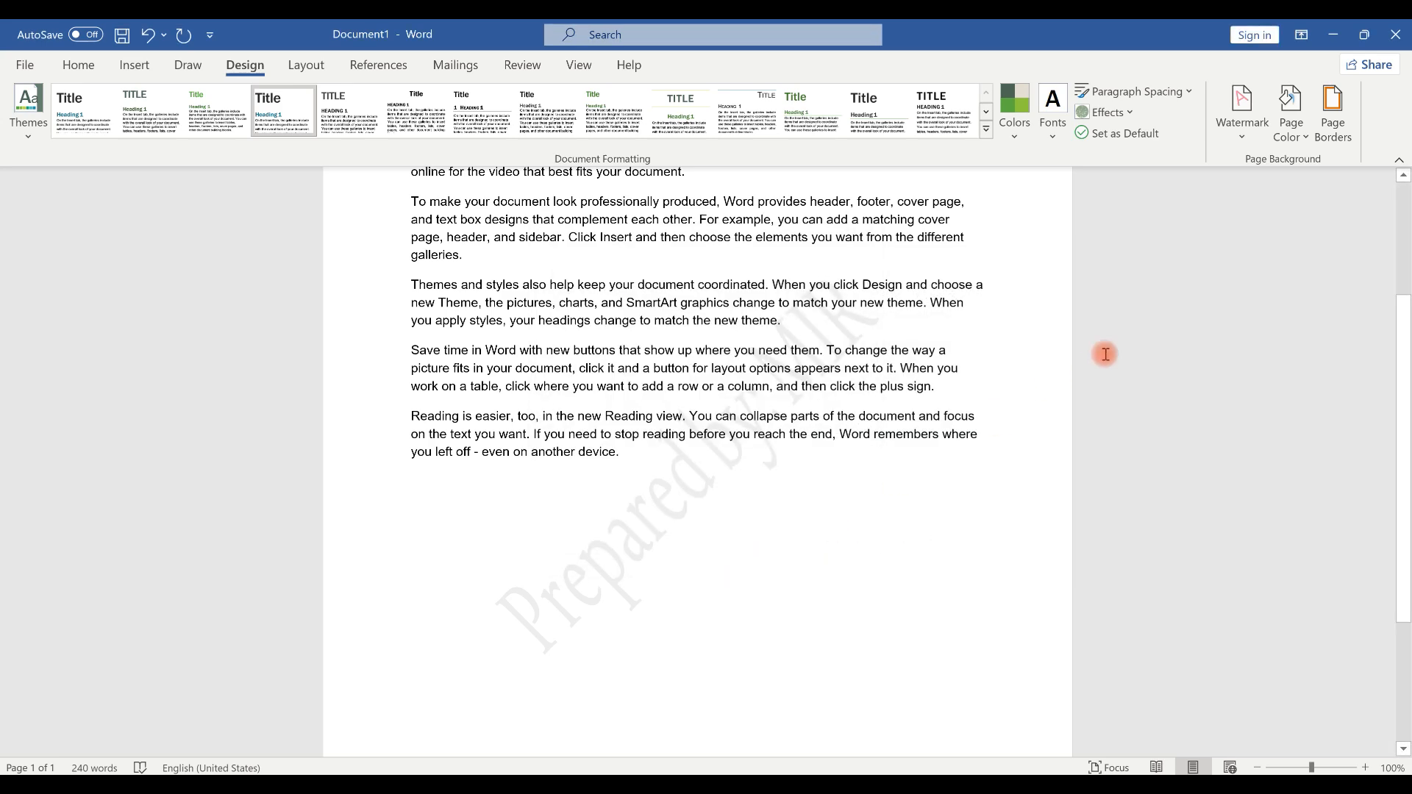